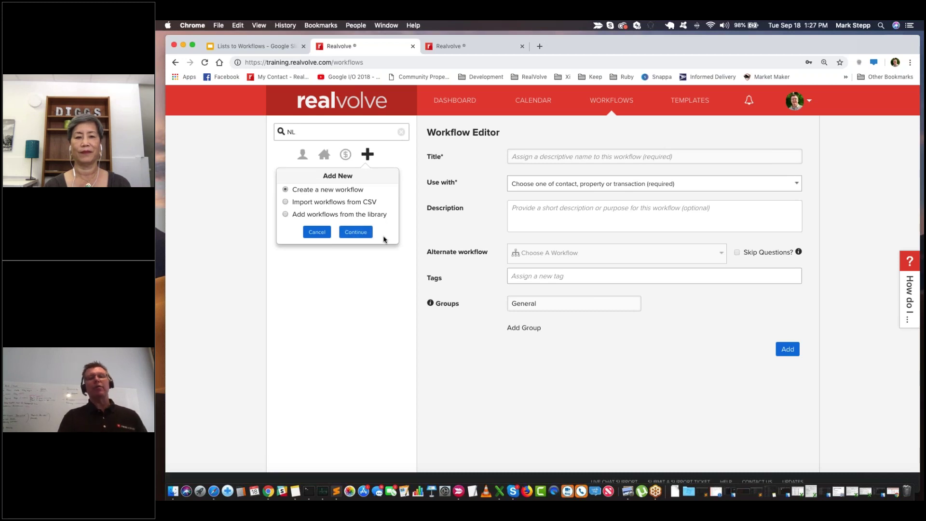
Create a new workflow titled "NL-0 - New LIsting" for use with Property records and add it
click(580, 152)
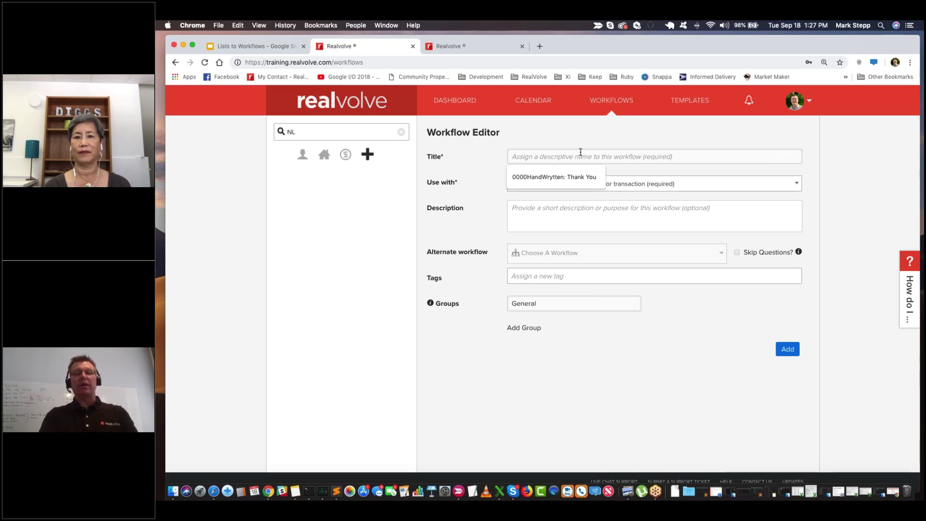
text(NL)
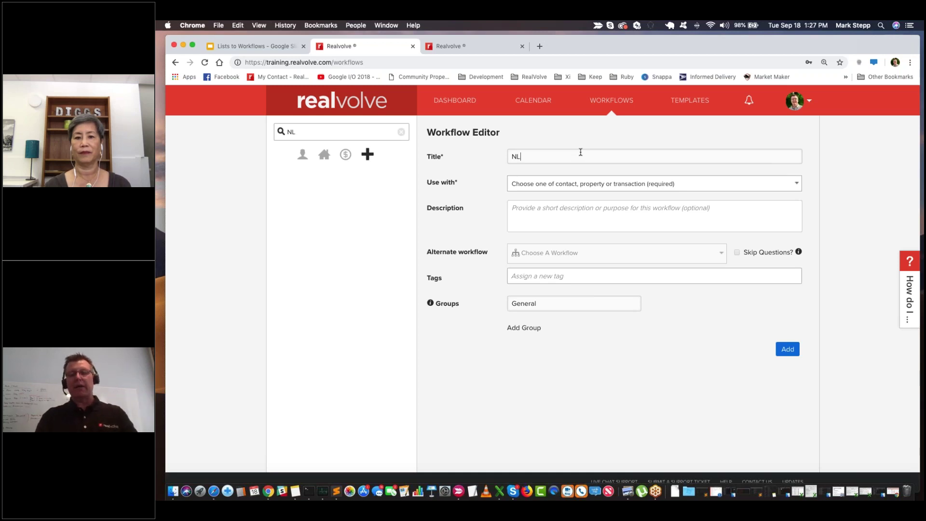
text(-0)
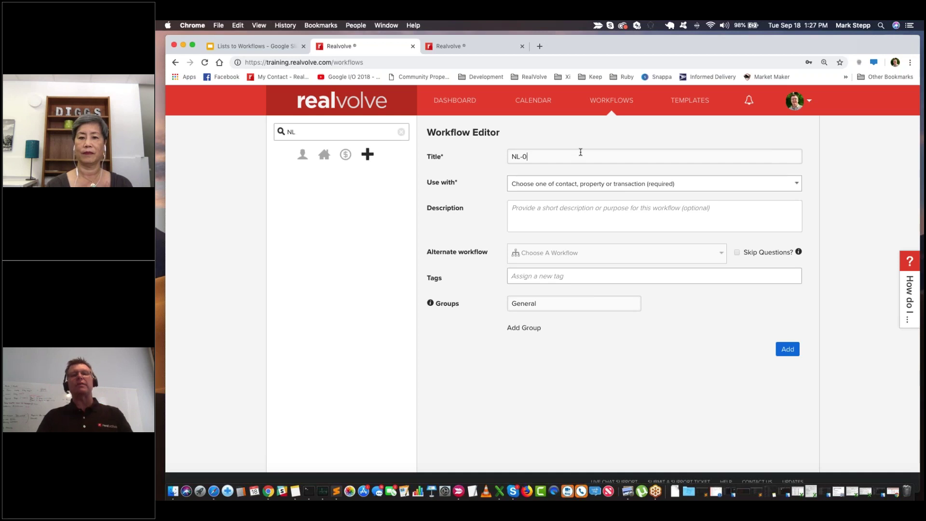
text(-)
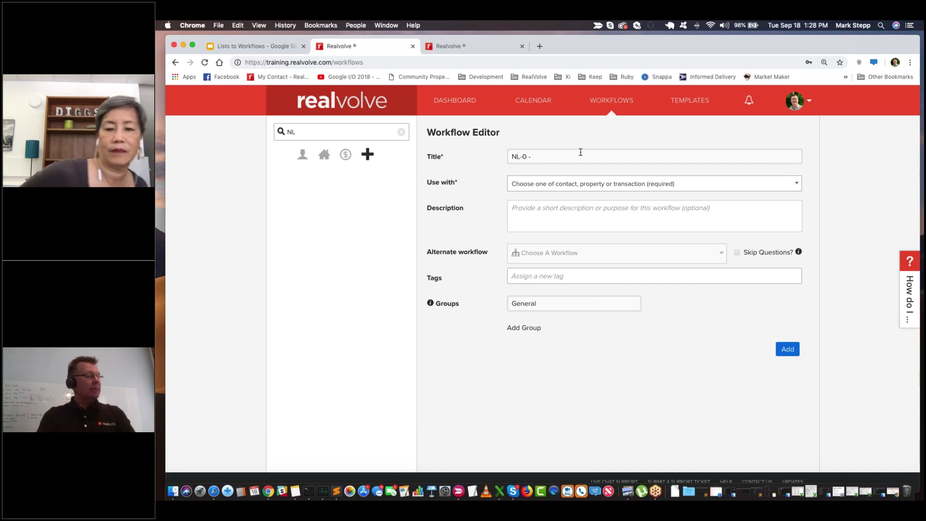
text( New Listing)
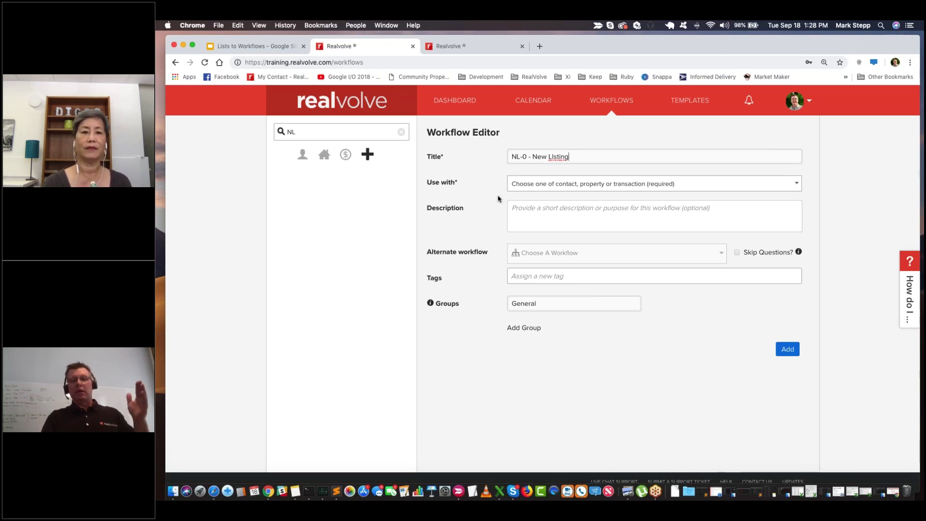
click(545, 186)
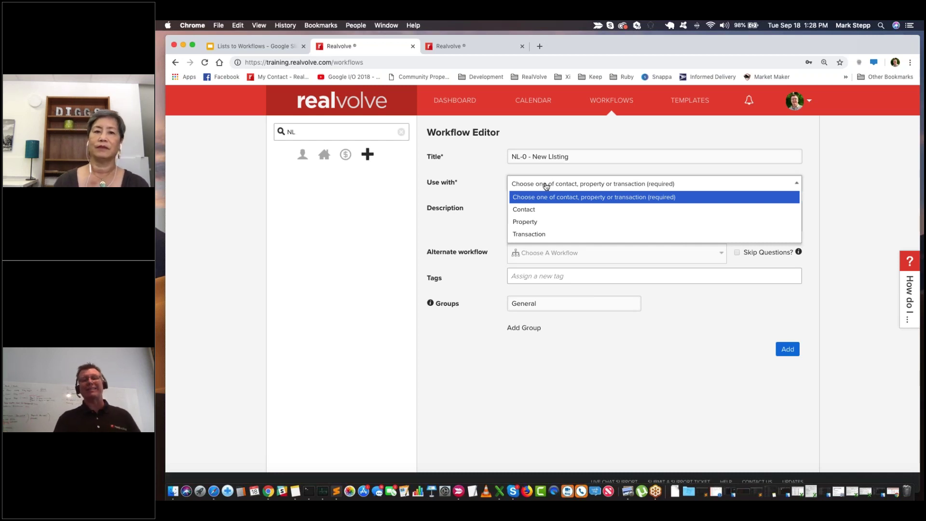
click(534, 221)
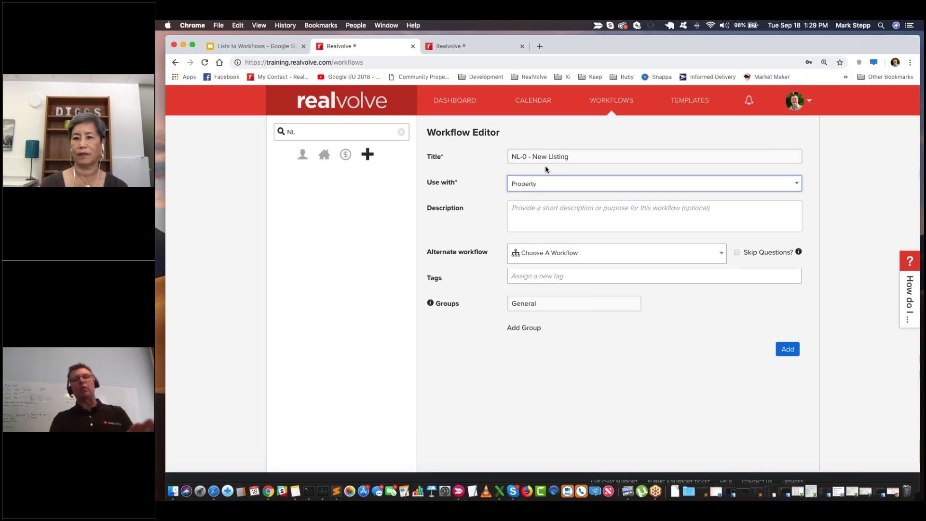
click(786, 351)
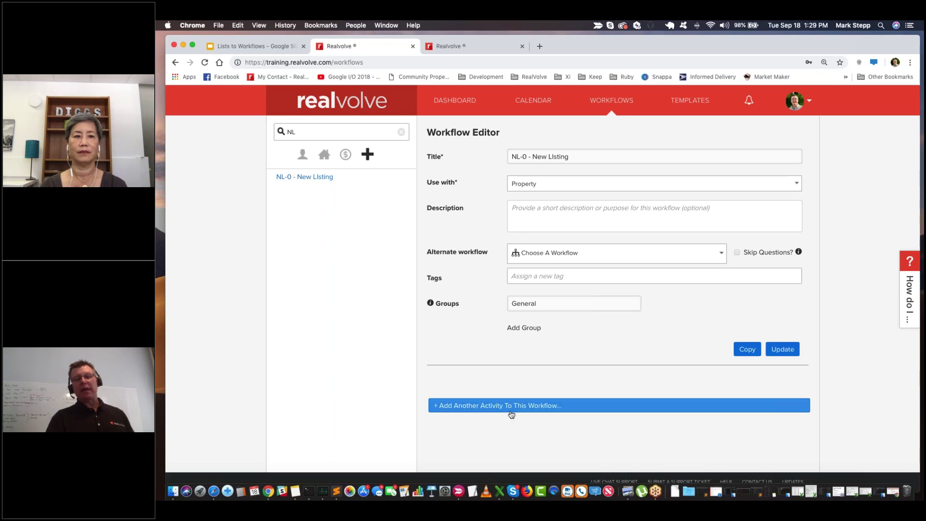
Start a new activity in the workflow titled "Get Key from Seller" and assign it to the Listing Coordinator
click(485, 412)
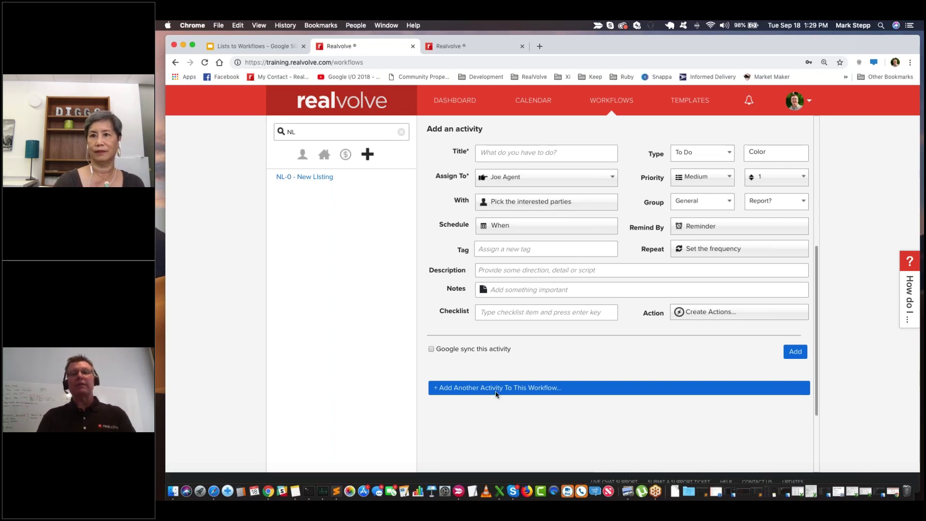
click(524, 158)
text(Get Key from Seller)
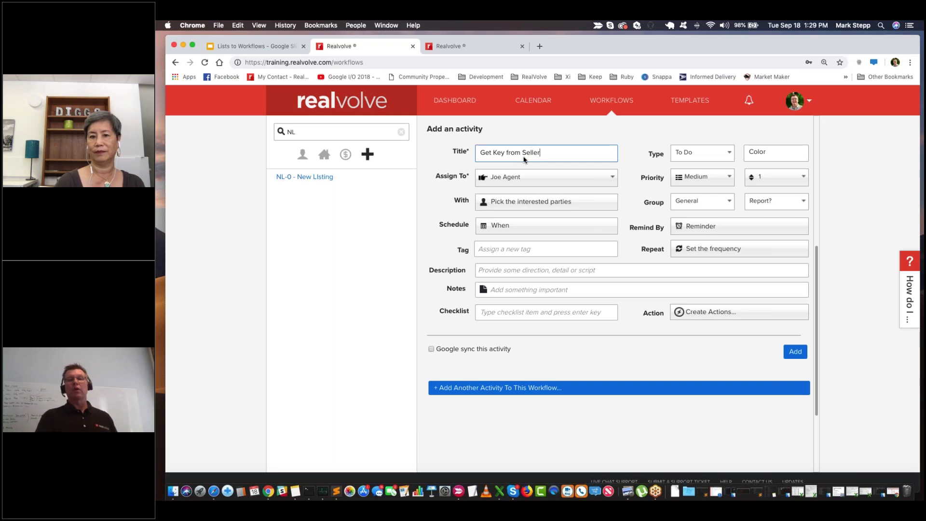
click(564, 166)
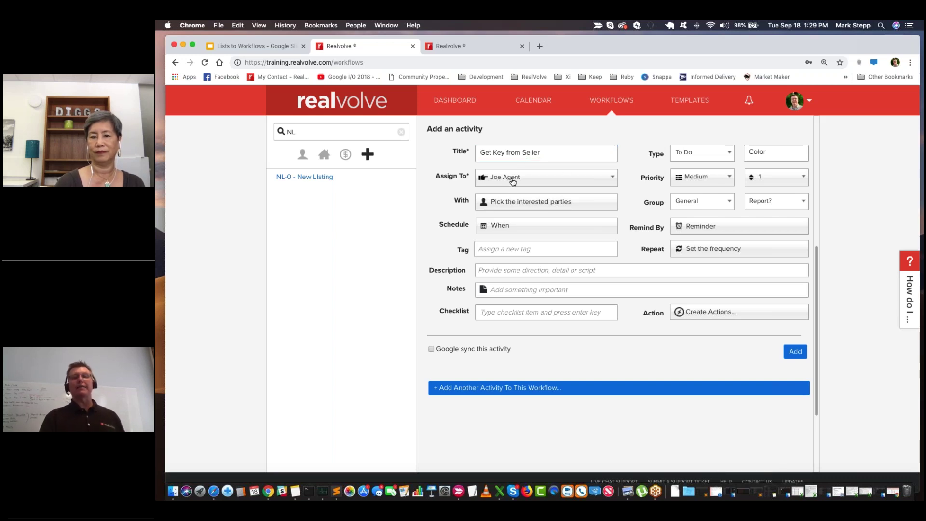
click(513, 182)
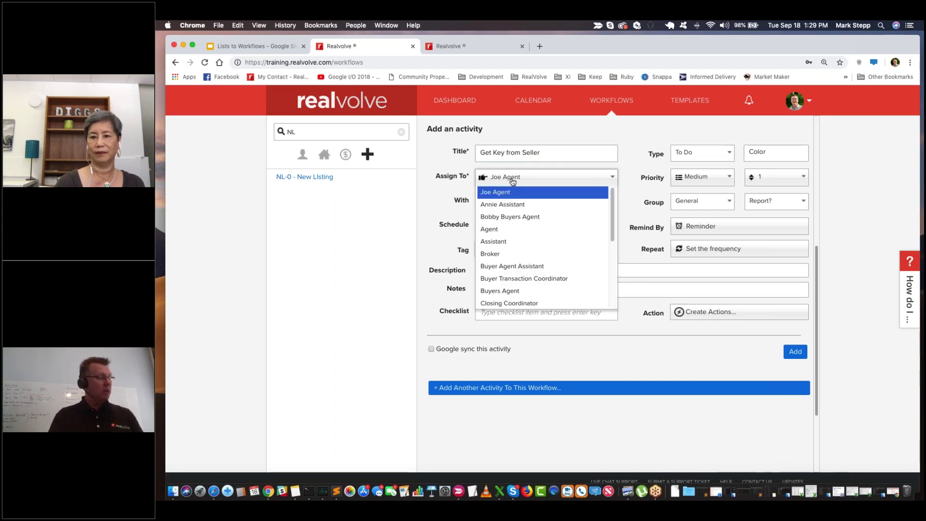
scroll(519, 246, down, 5)
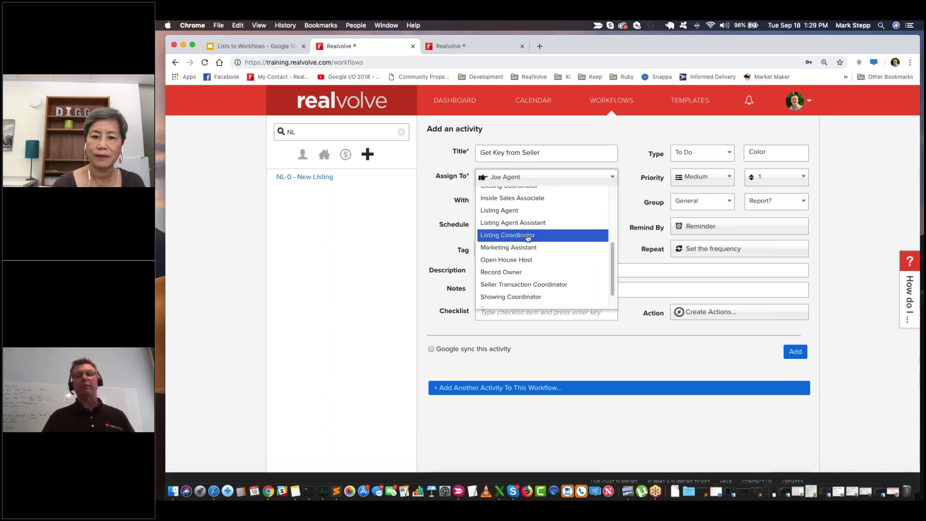
click(528, 236)
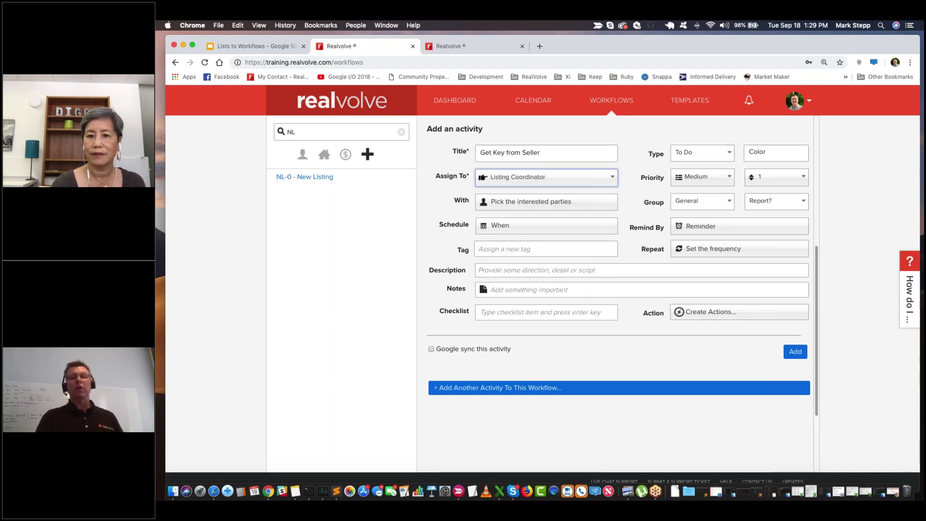
Set the activity's interested party to the Seller party member from the property record
click(499, 207)
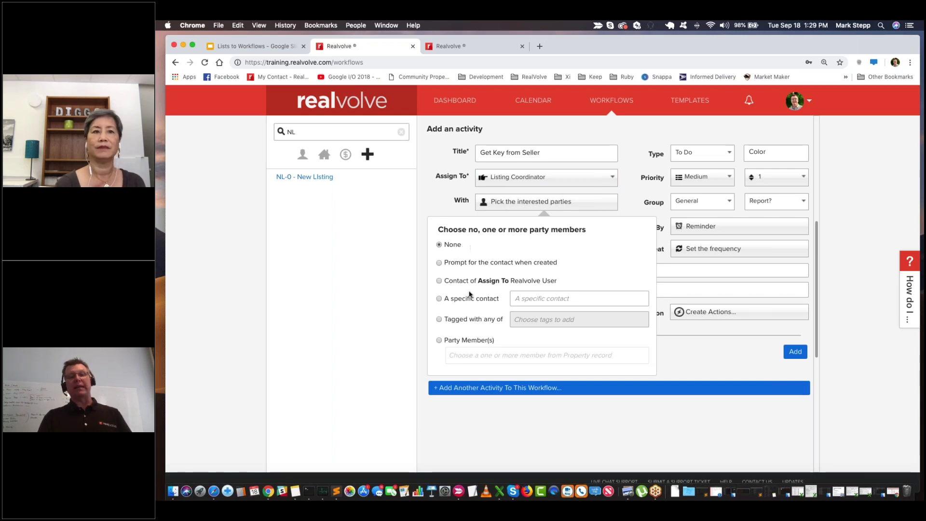
click(439, 341)
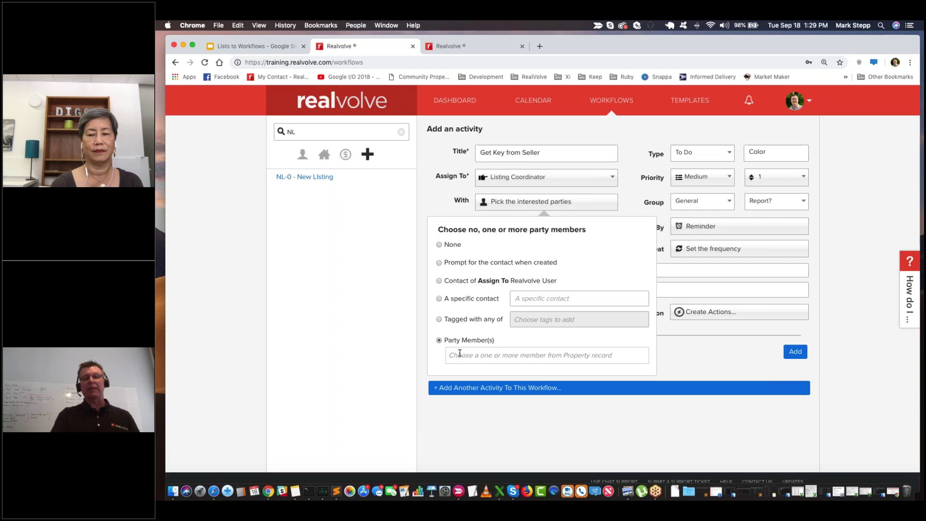
click(460, 353)
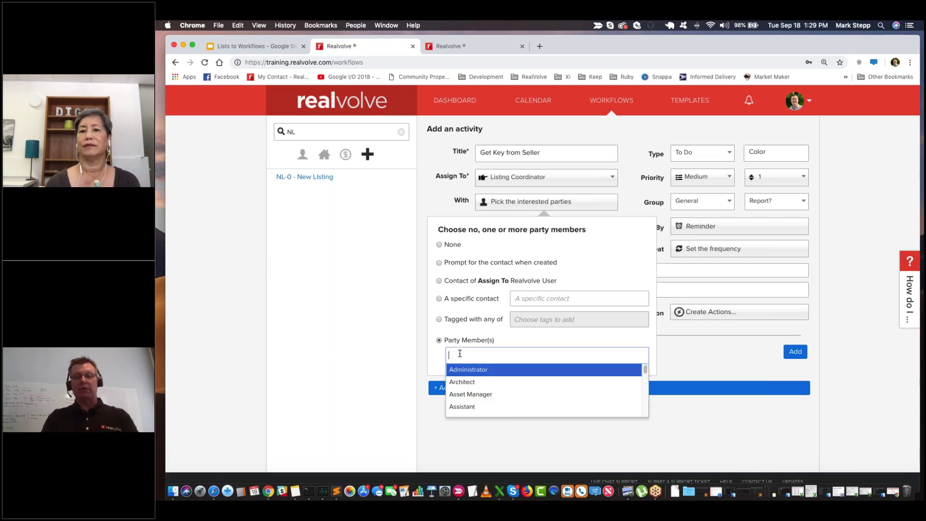
text(Sel)
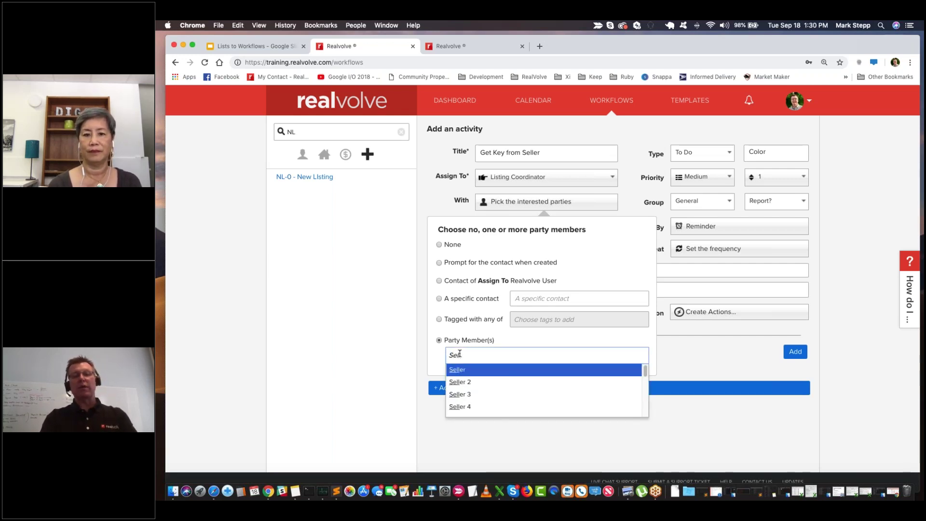
key(Return)
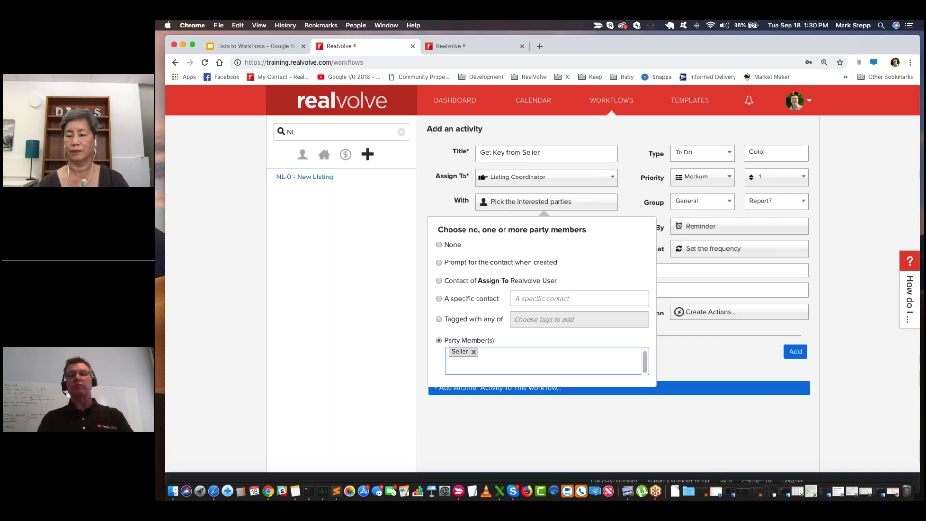
click(629, 200)
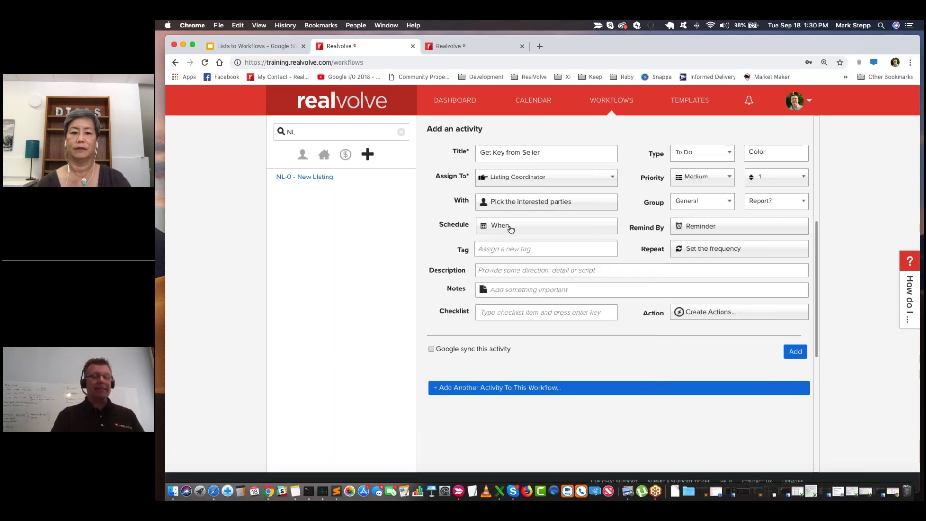
Base the activity's computed due date on the Listing Date and add the activity to the workflow
click(510, 230)
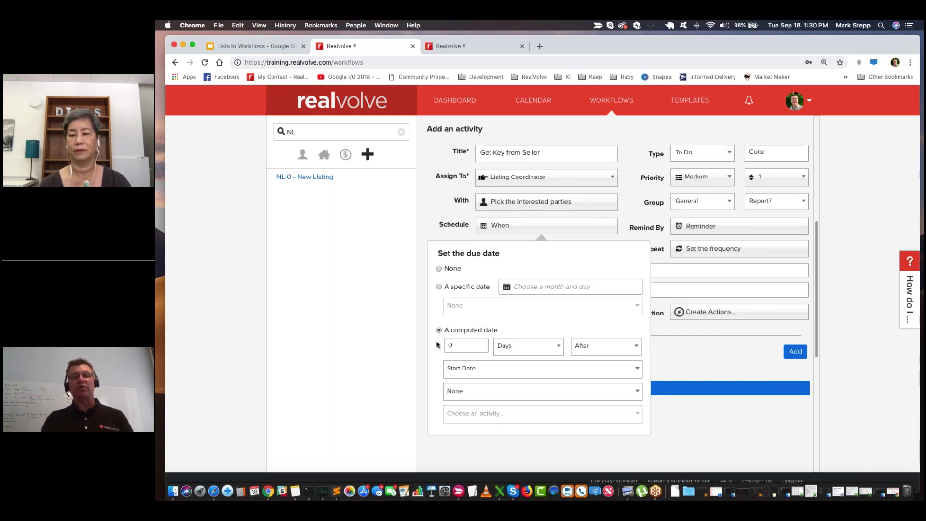
click(472, 370)
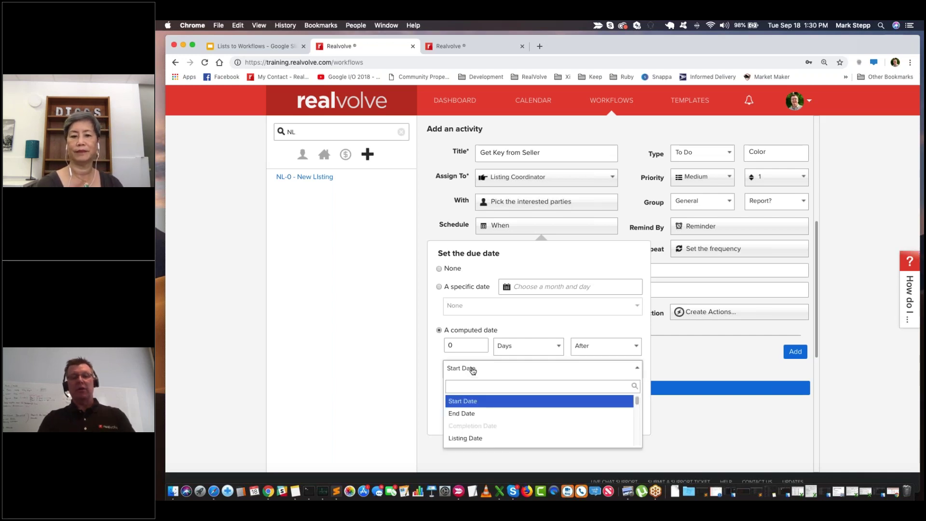
click(477, 438)
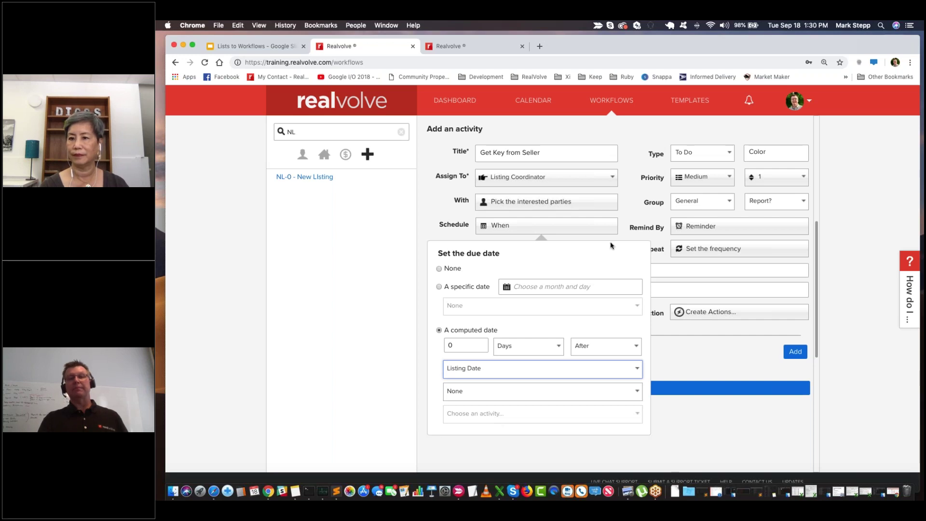
click(624, 215)
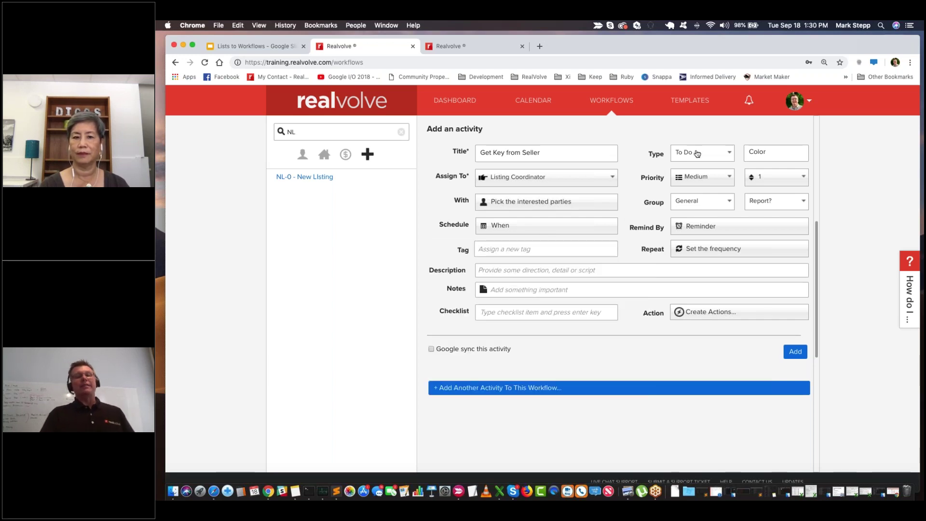
click(582, 287)
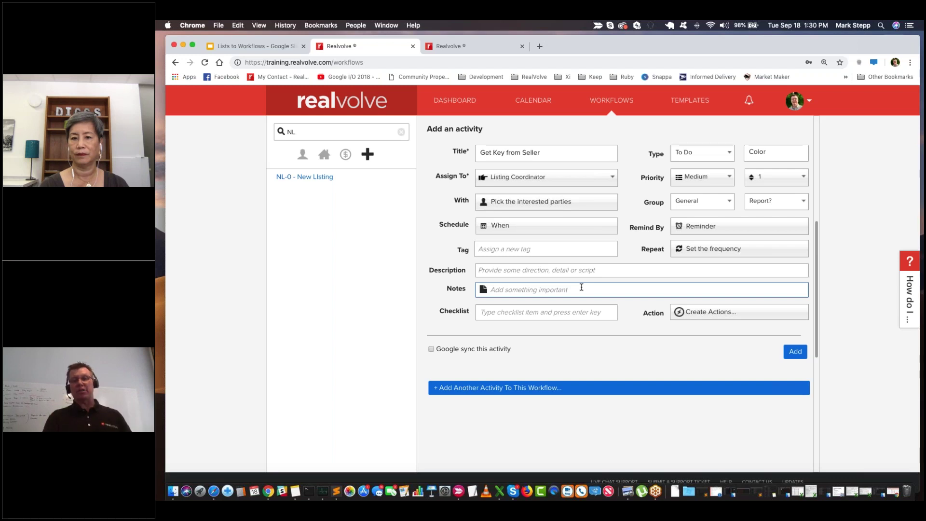
click(663, 315)
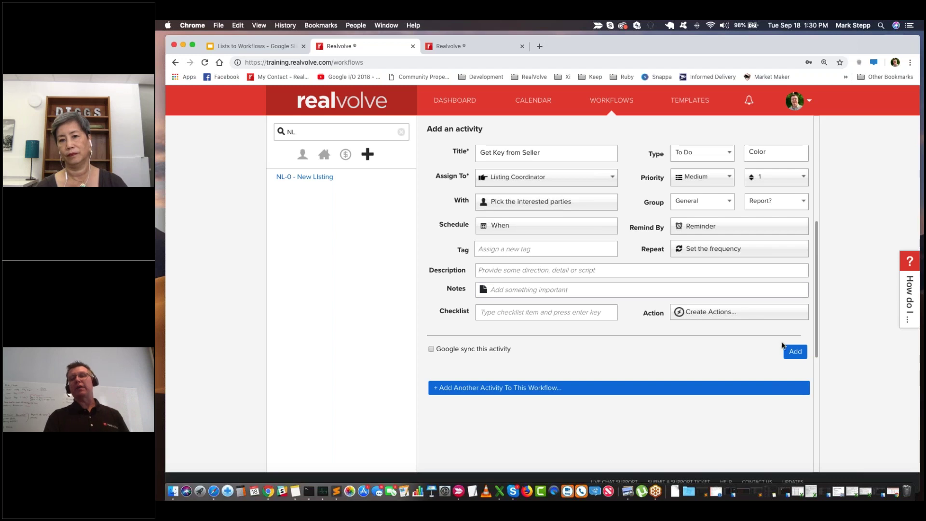
click(799, 356)
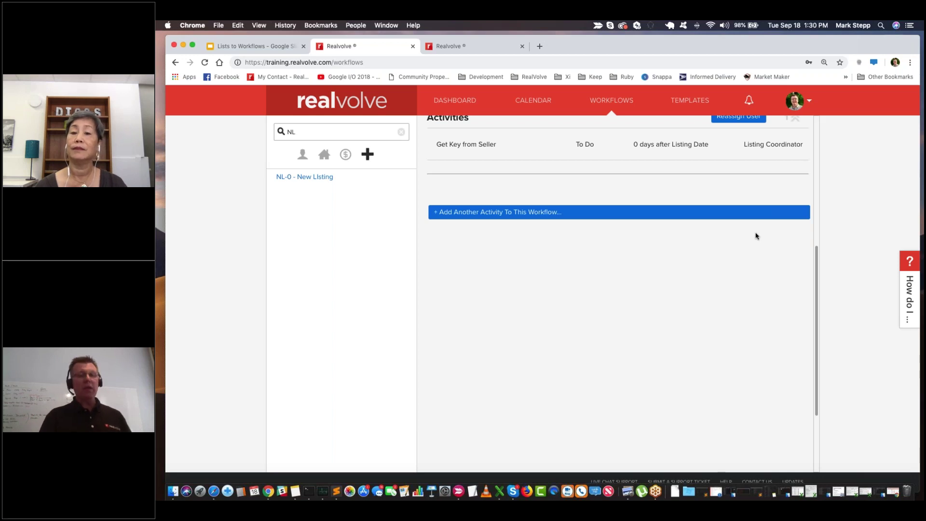
Start another workflow activity titled "Review/Verify Documents" and assign it to the Listing Coordinator
scroll(693, 217, up, 3)
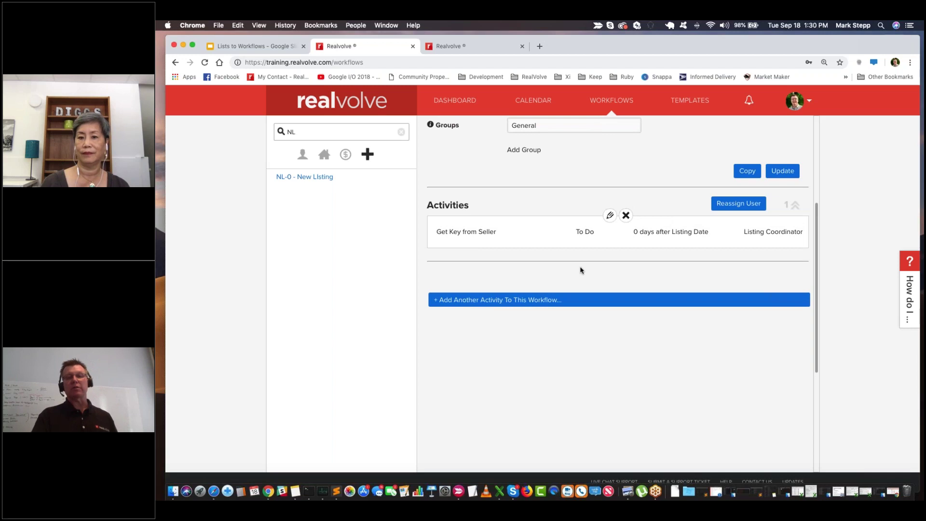
click(539, 300)
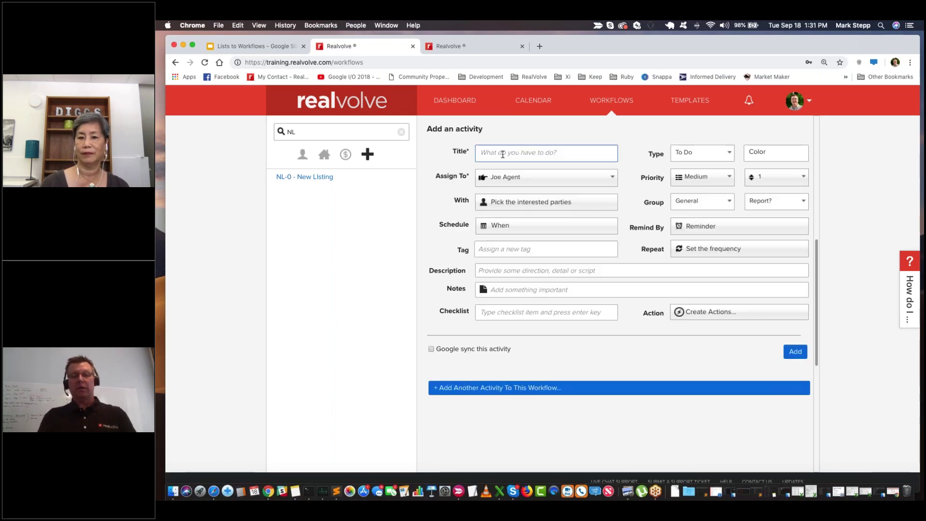
text(Review)
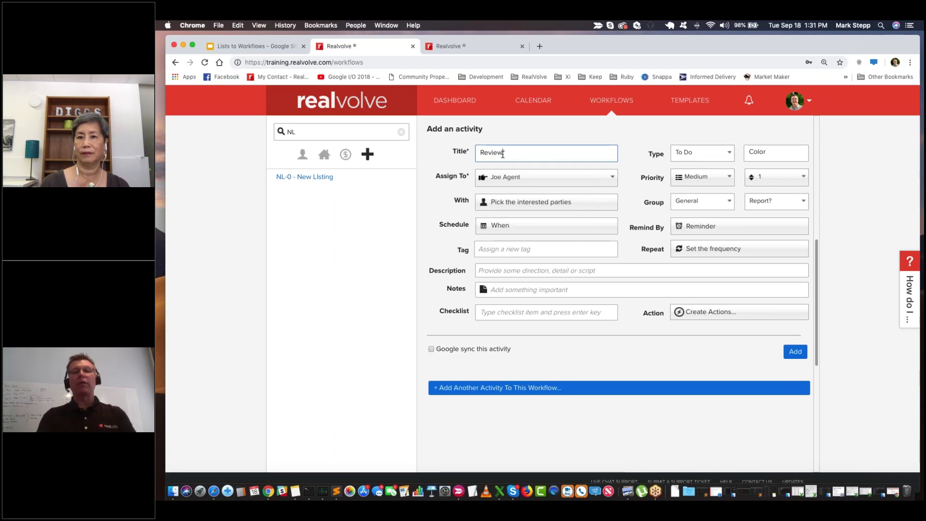
text( Verify )
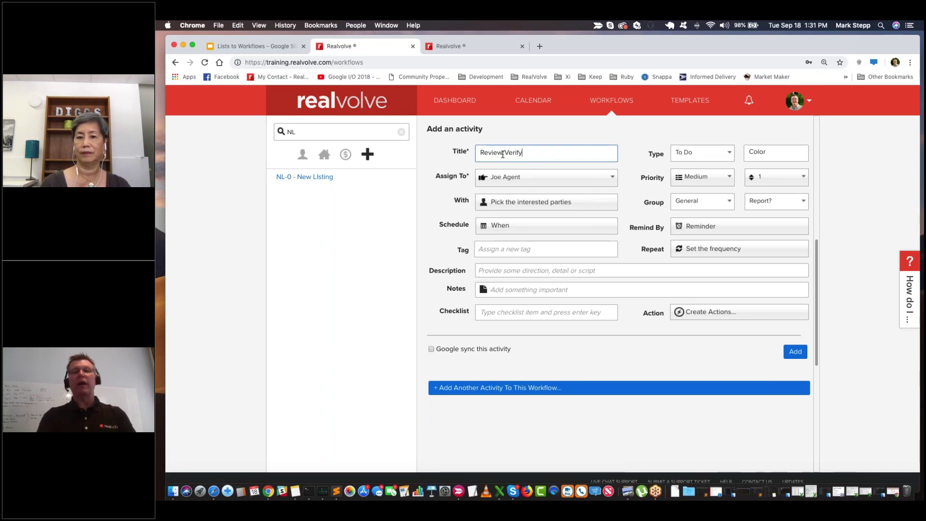
text(Documents)
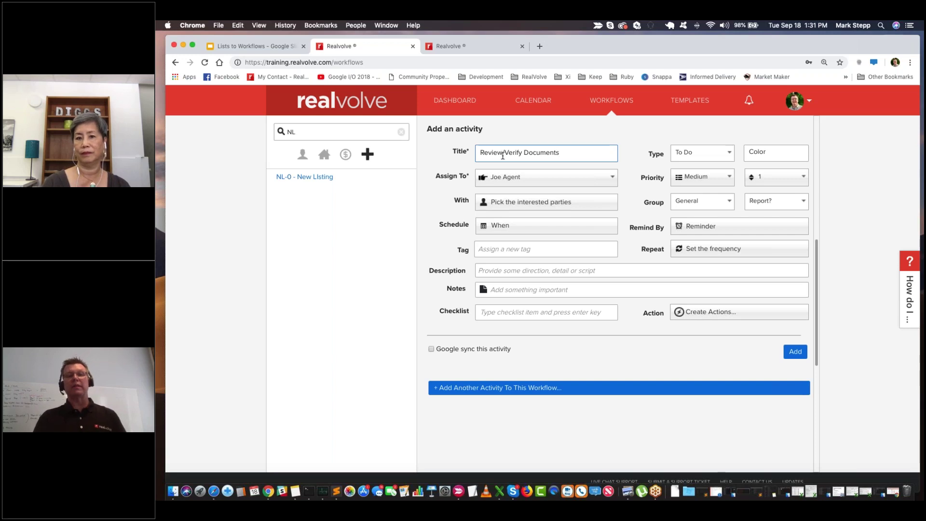
key(Tab)
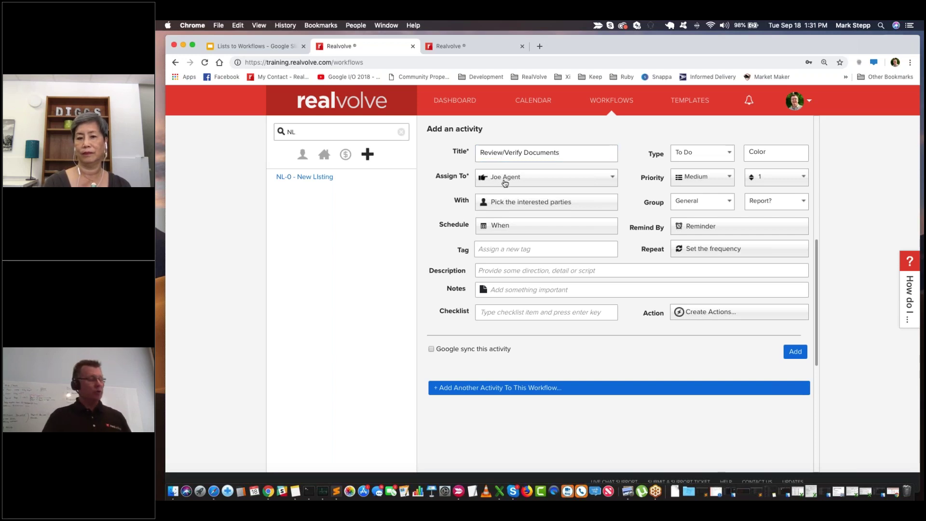
click(505, 182)
scroll(518, 212, down, 5)
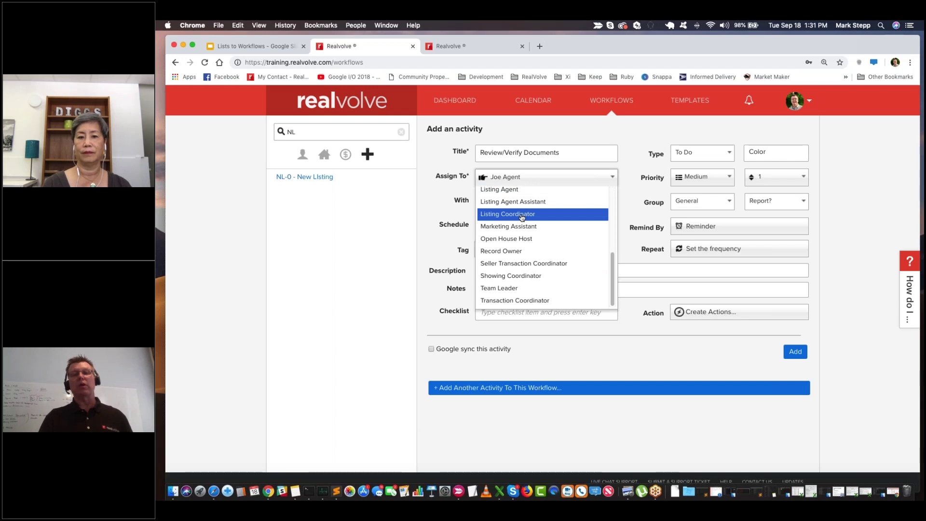
click(521, 217)
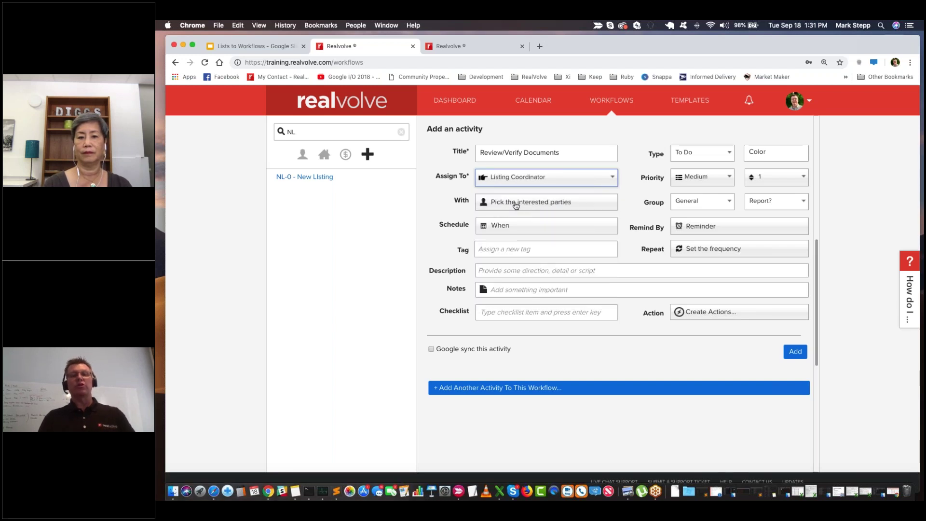
Set the activity's computed due date to 1 day after the Listing Date, leaving the interested parties unset
click(515, 205)
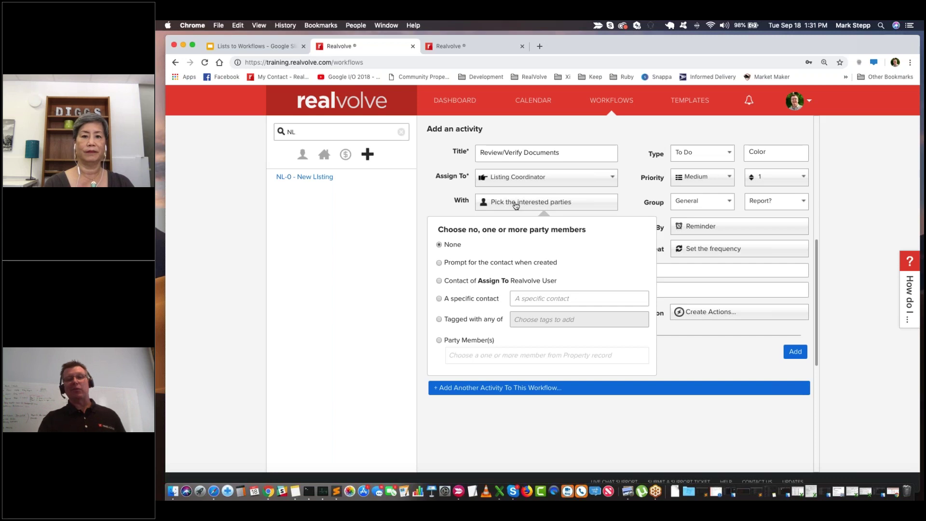
click(633, 190)
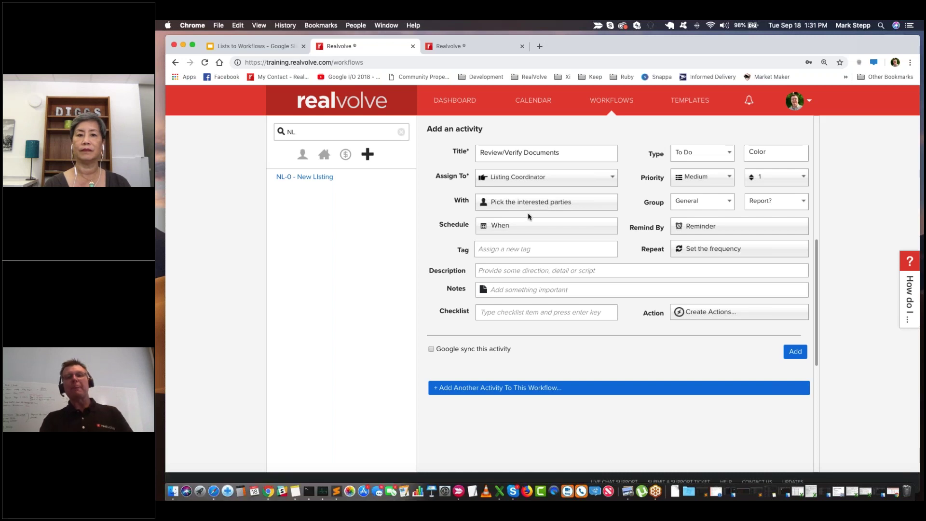
click(504, 229)
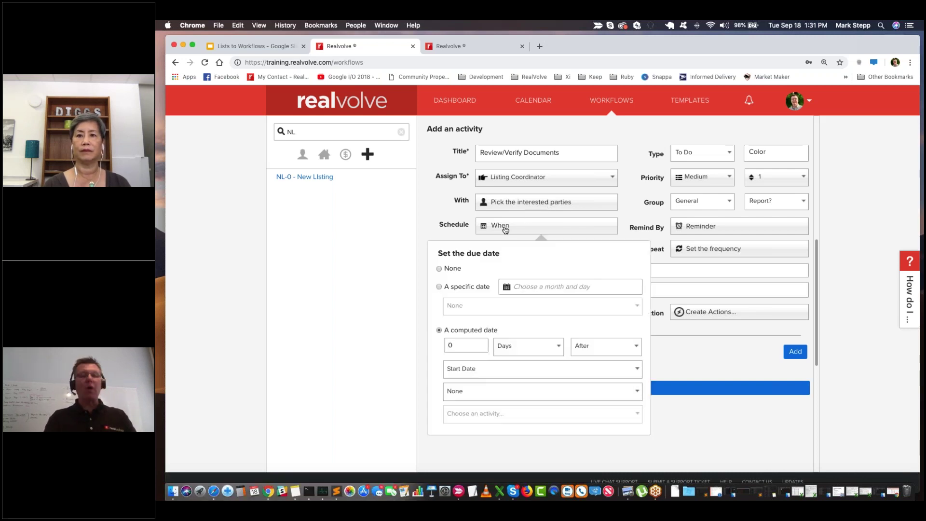
drag(455, 347, 432, 345)
text(1)
key(Tab)
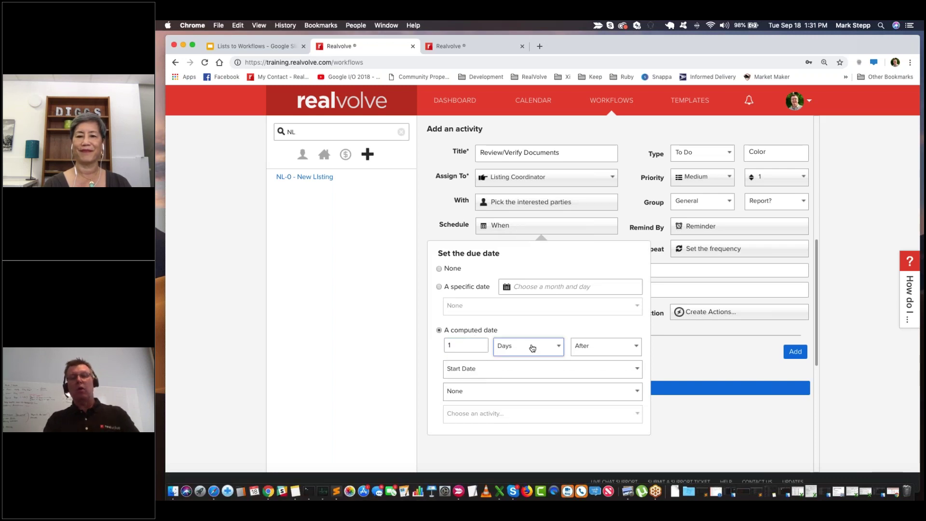
click(486, 374)
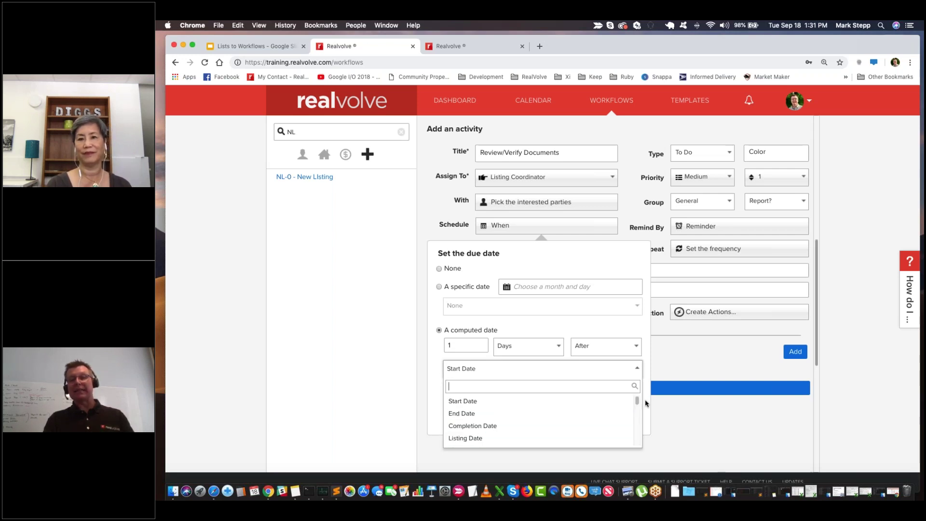
mouse_move(637, 399)
mouse_down()
mouse_move(636, 438)
mouse_move(638, 398)
mouse_up()
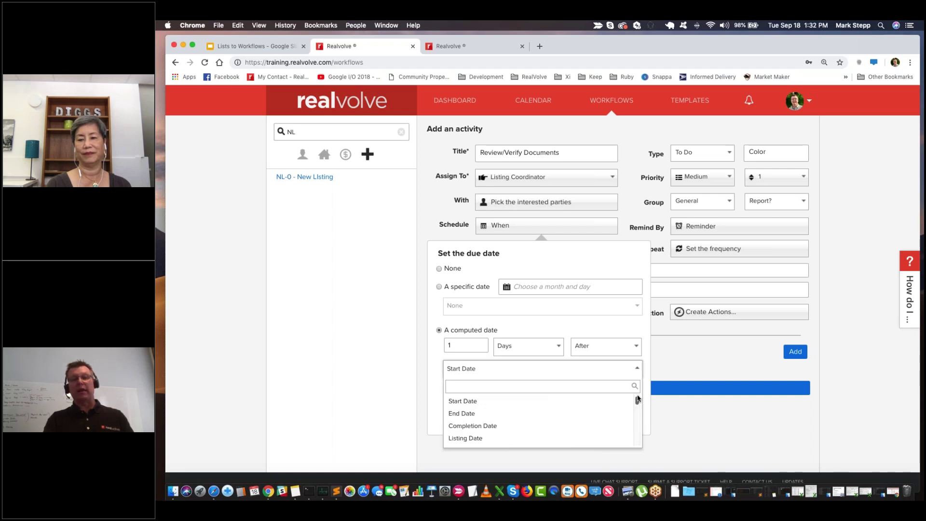
click(514, 439)
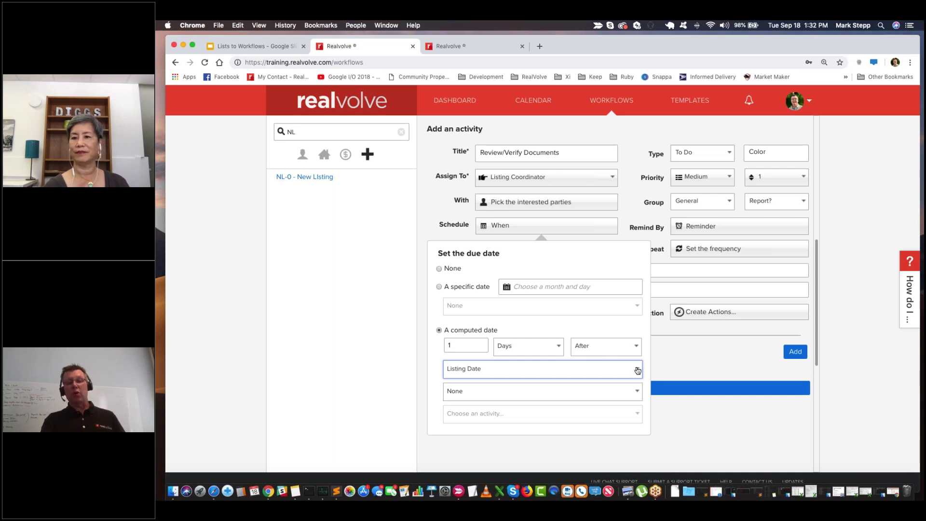
Examine the scroll bar display setting in the macOS General preferences, and return to the activity form with the due date settings closed
click(637, 369)
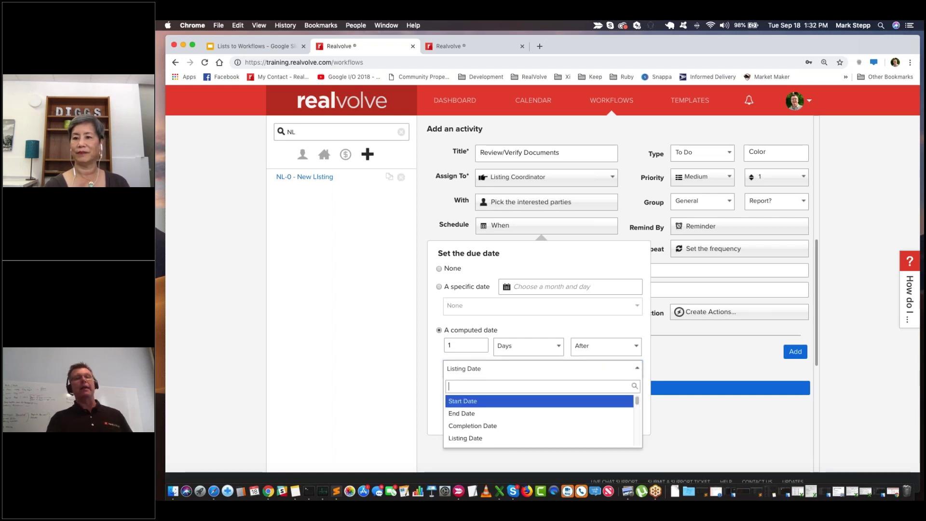
click(167, 25)
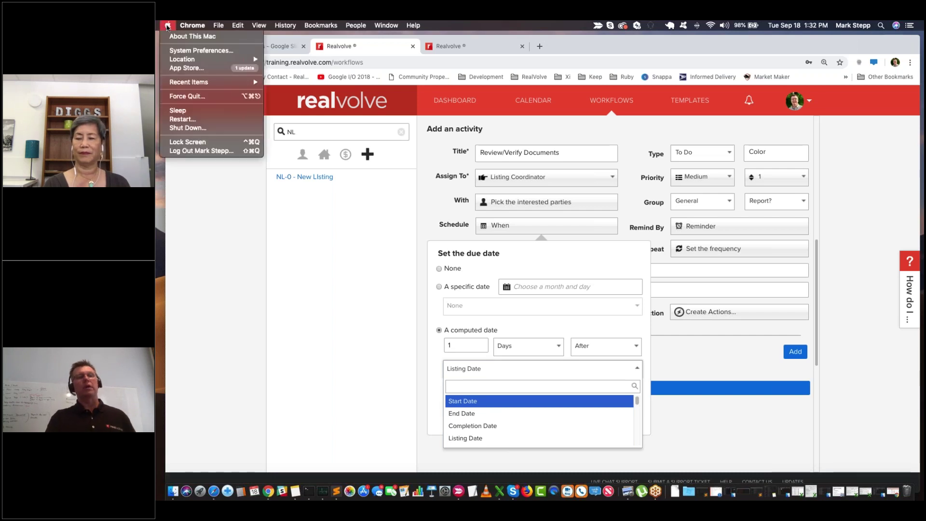
click(181, 37)
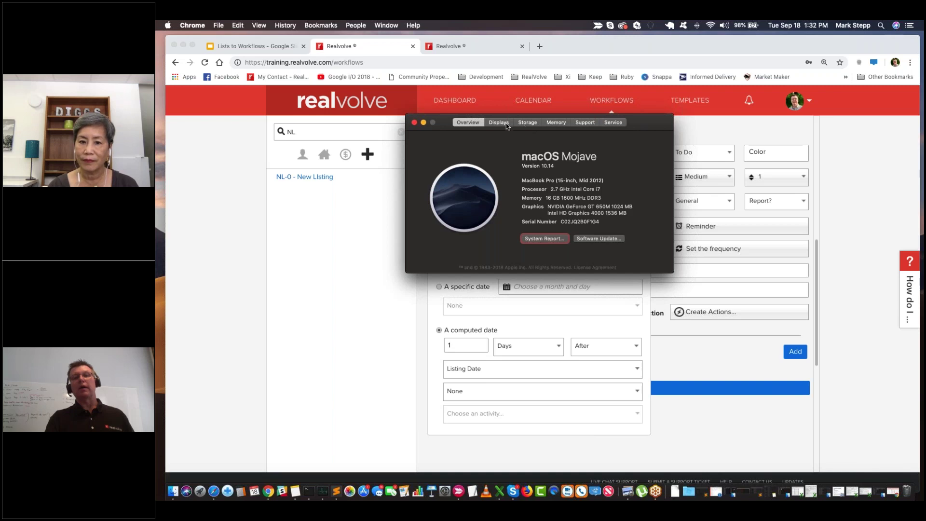
click(415, 123)
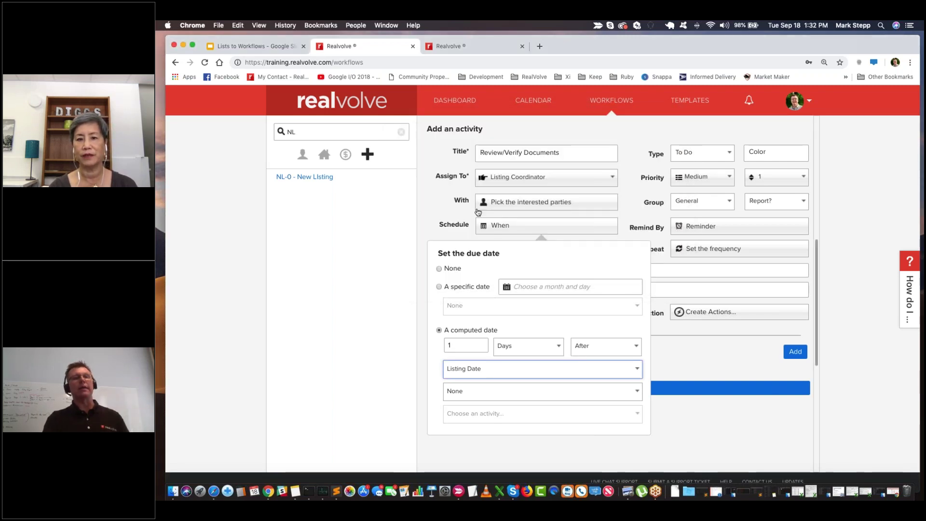
click(167, 25)
click(183, 51)
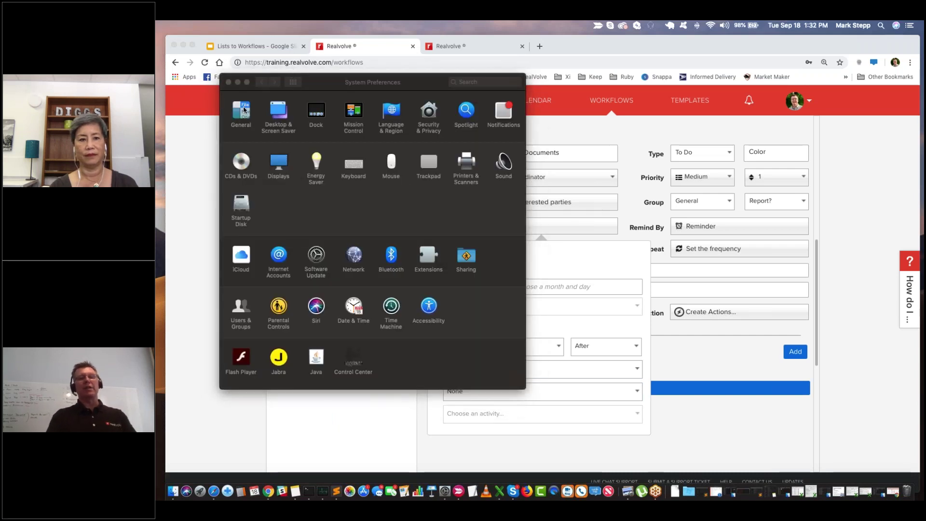
click(242, 111)
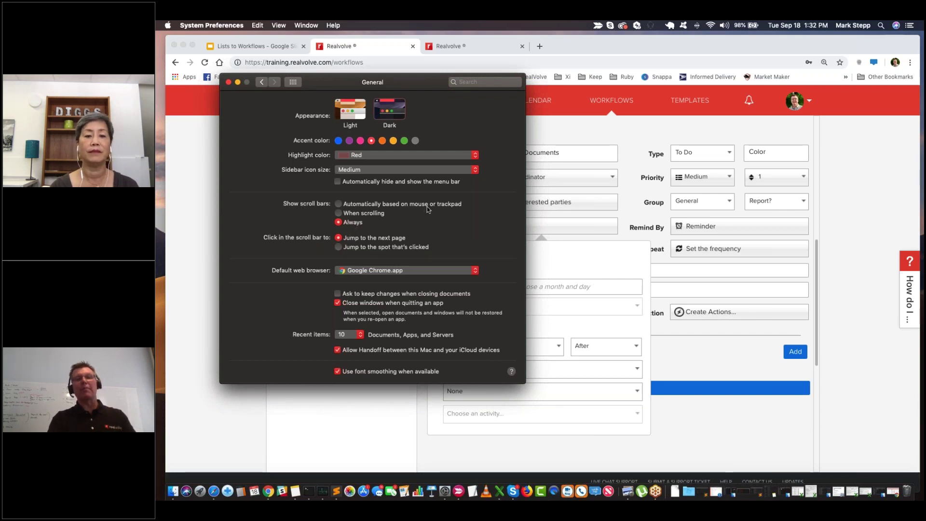
click(229, 83)
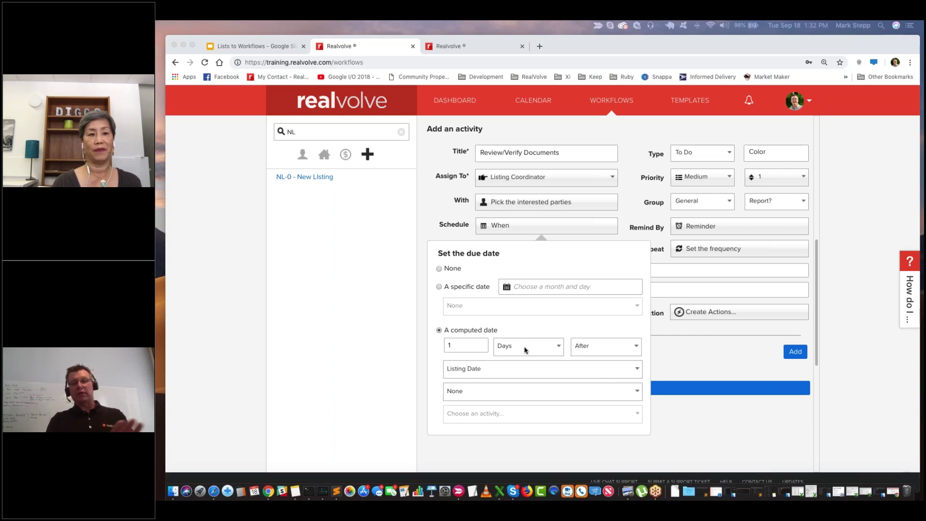
click(392, 376)
click(420, 264)
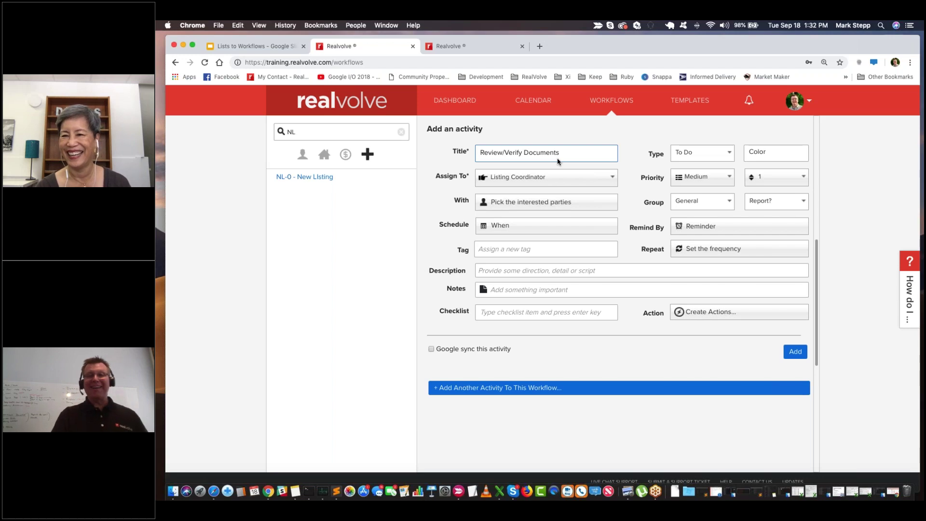
Add "Listing Agreement" as the first checklist item of the Review/Verify Documents activity
click(525, 312)
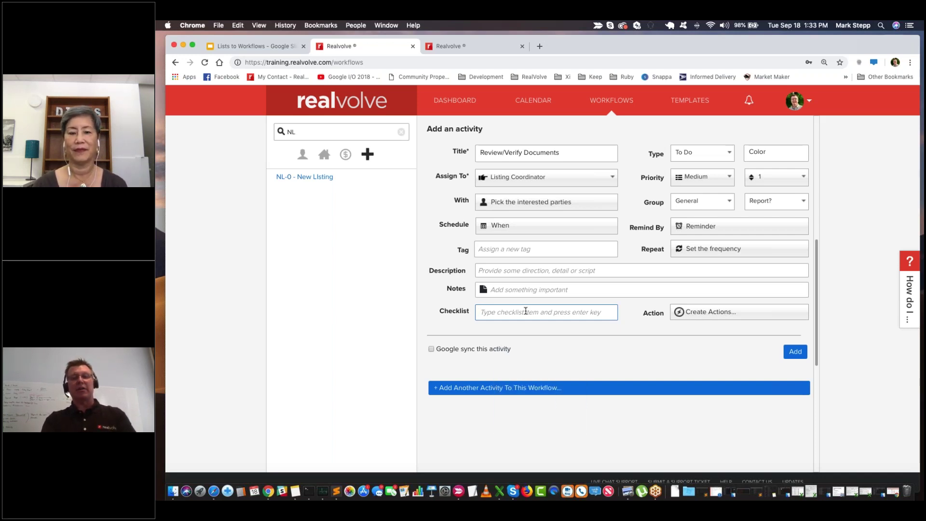
text(Listing Docu)
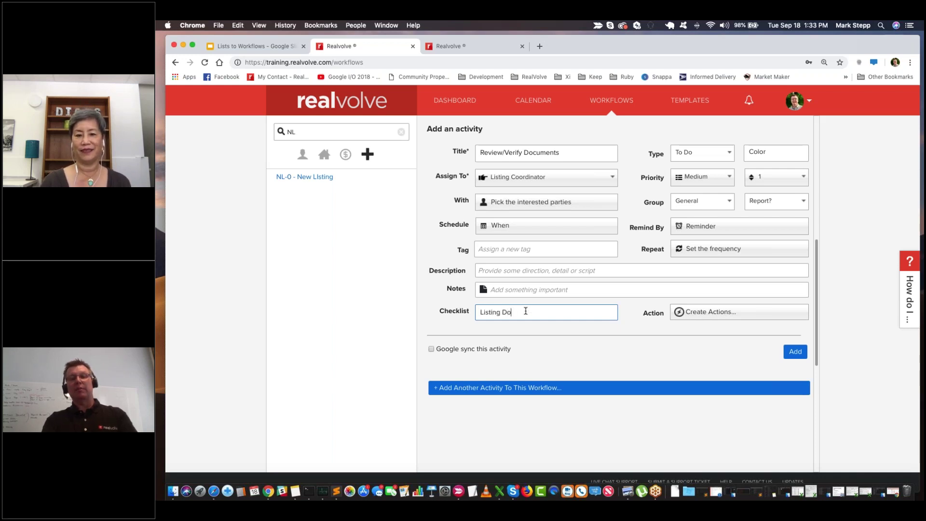
key(BackSpace)
key(BackSpace)
key(BackSpace)
key(BackSpace)
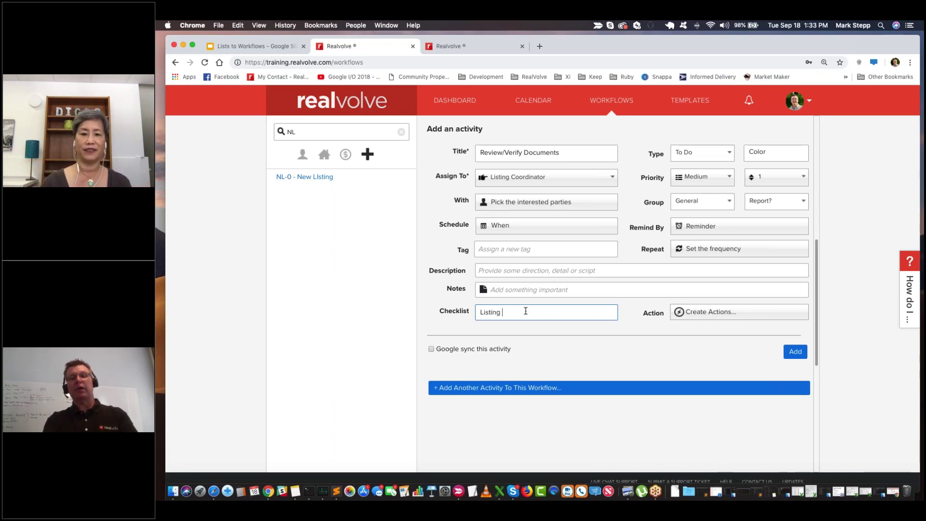
text(Agreement)
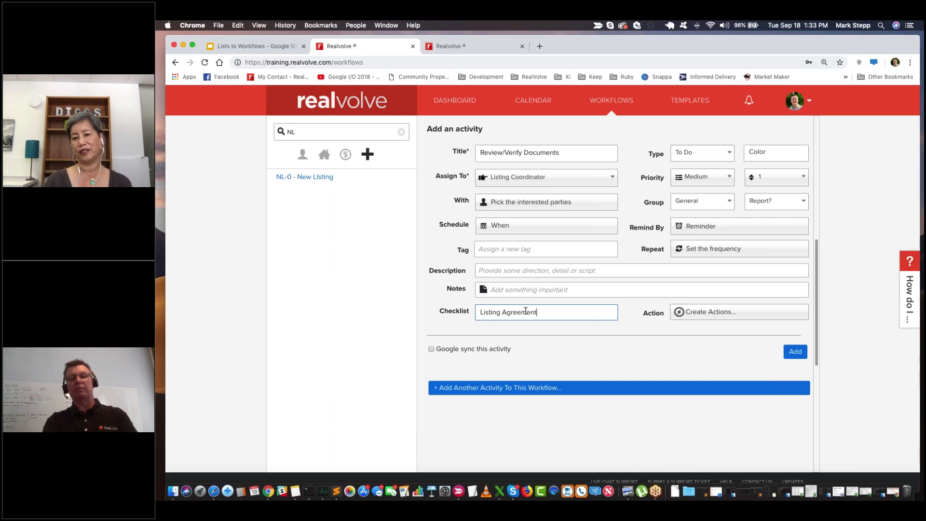
key(Return)
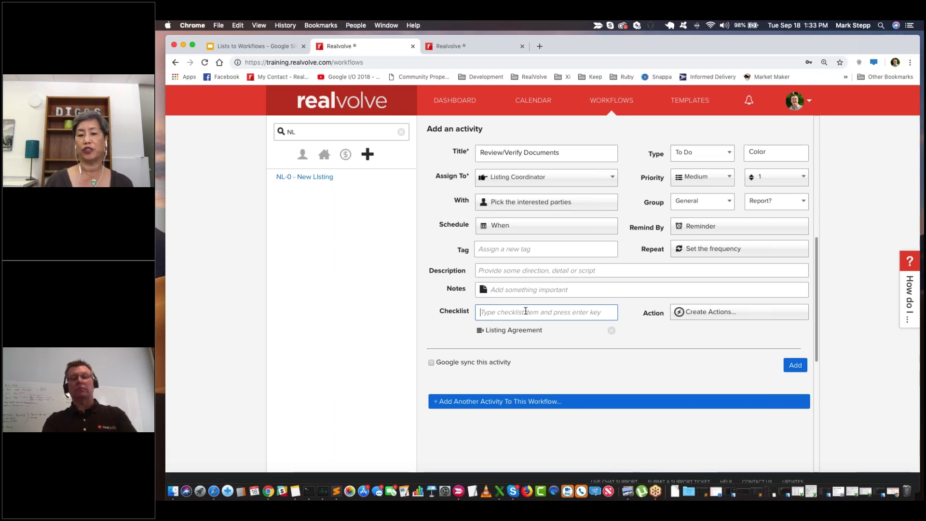
Add the checklist items "TDS" and "Lock Box Agreement", and add the activity to the workflow
text(TDS)
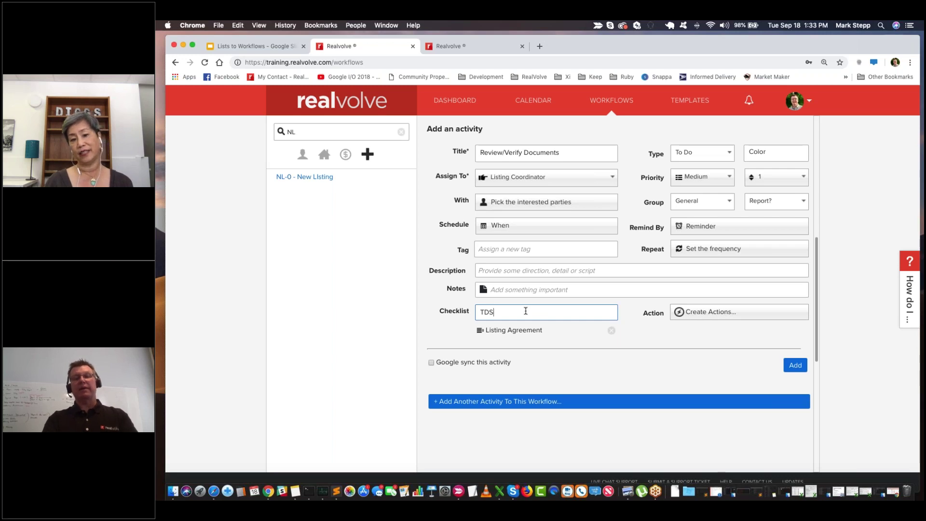
key(Return)
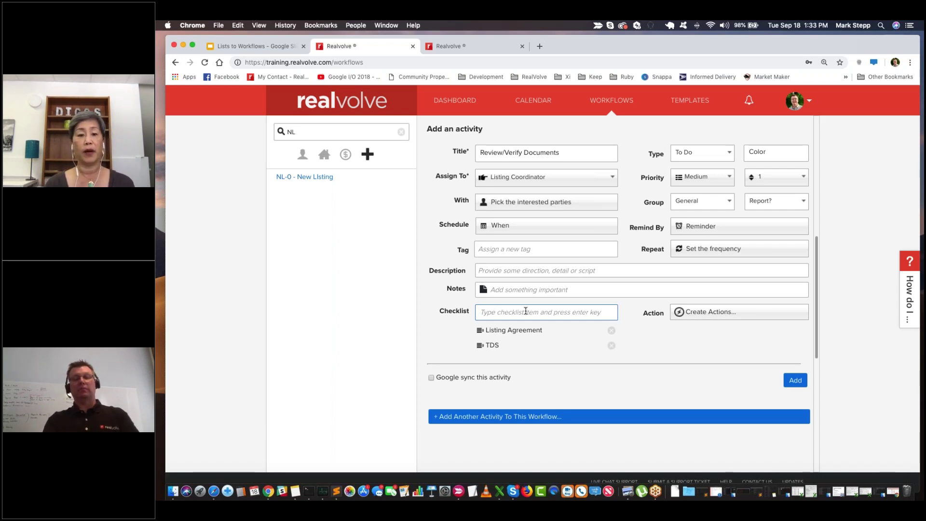
text(Lock Bo)
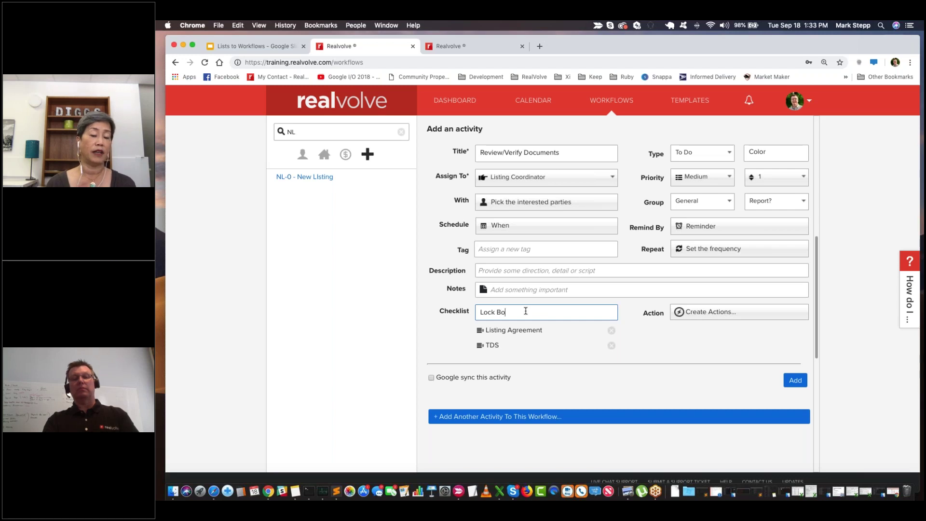
text(x Agreement)
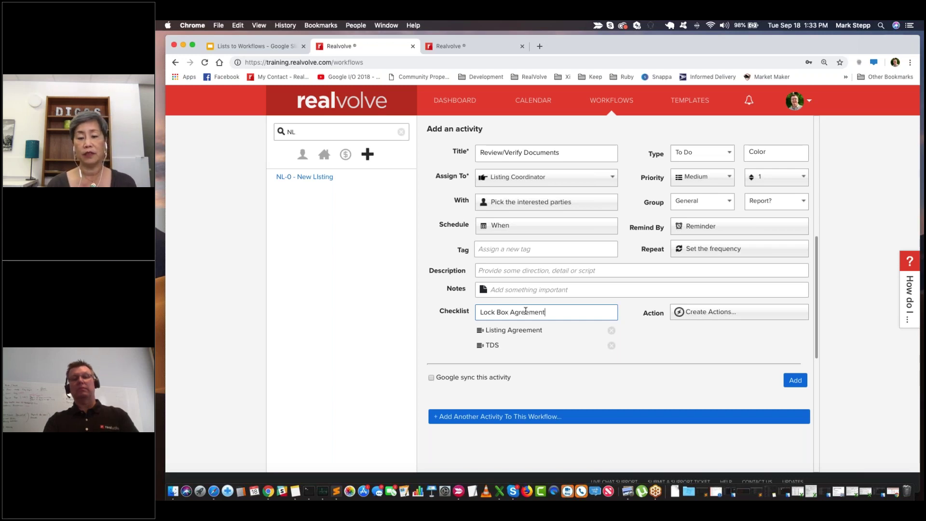
key(Return)
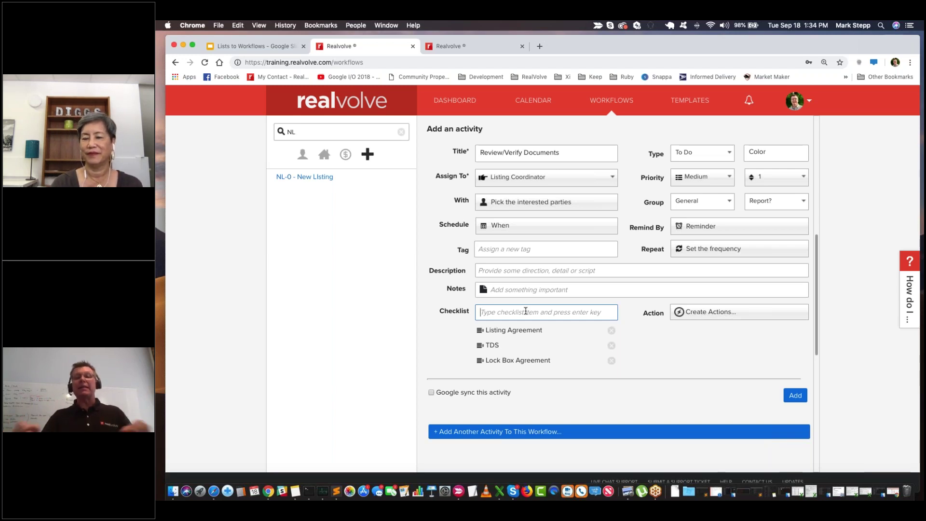
click(802, 396)
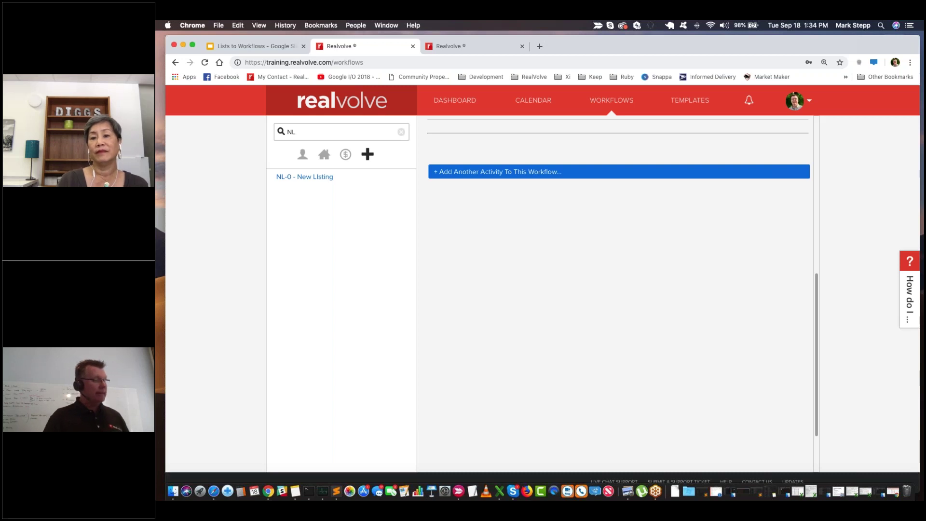
Start another workflow activity titled "Schedule Pre-Inspection" and assign it to the Listing Coordinator
scroll(601, 217, up, 5)
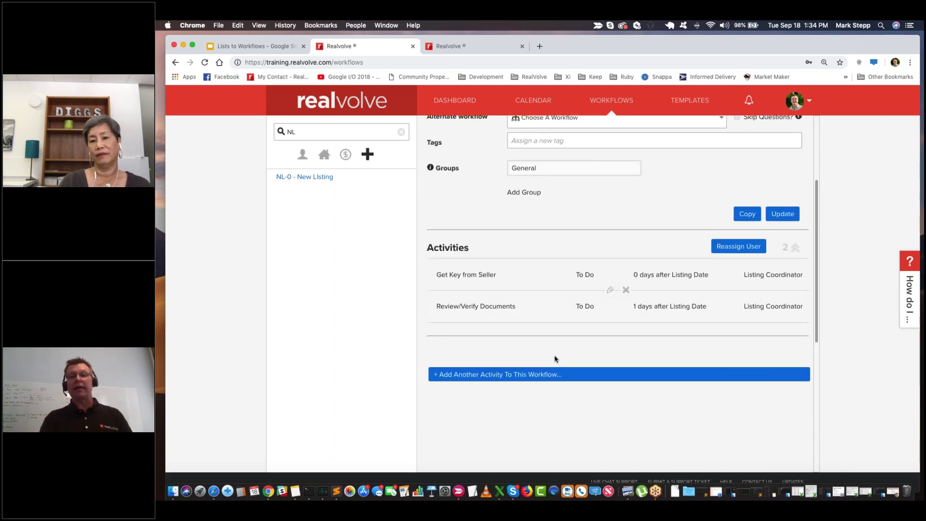
click(525, 374)
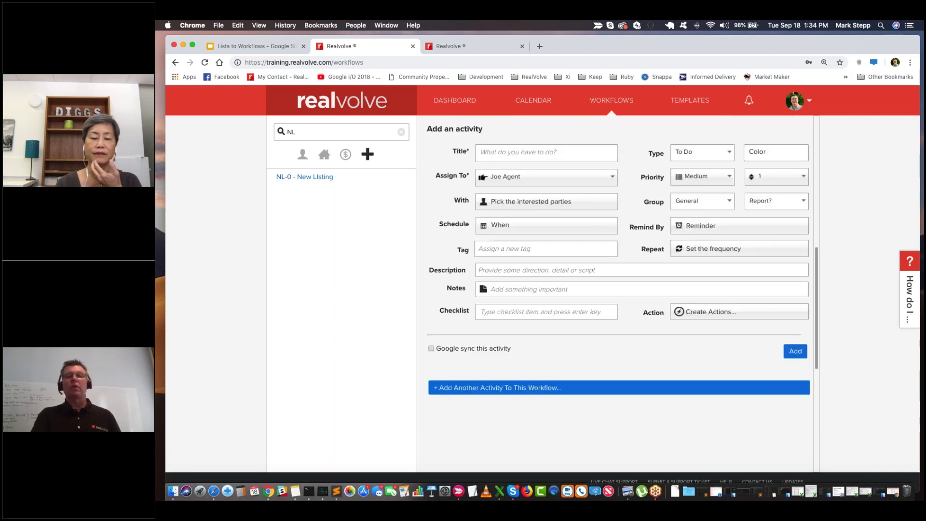
text(Schedule Pre)
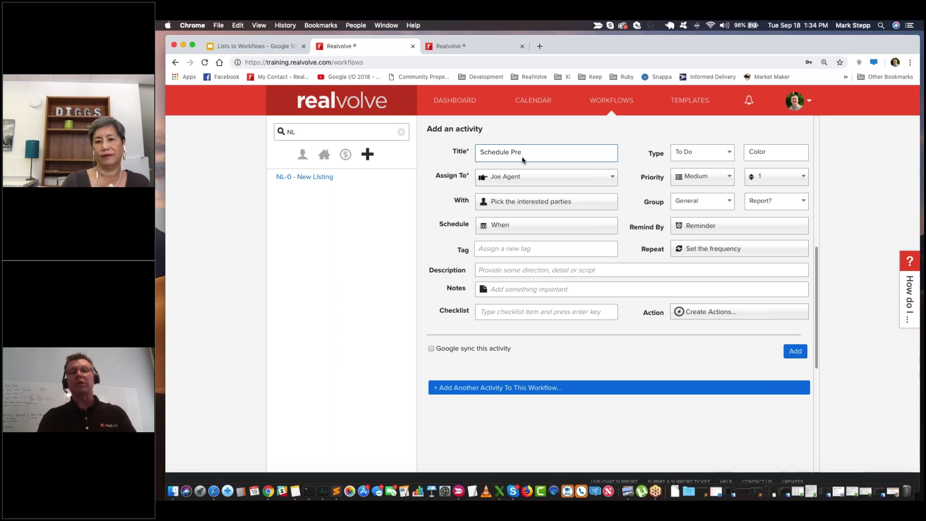
text(-l)
text(nspection)
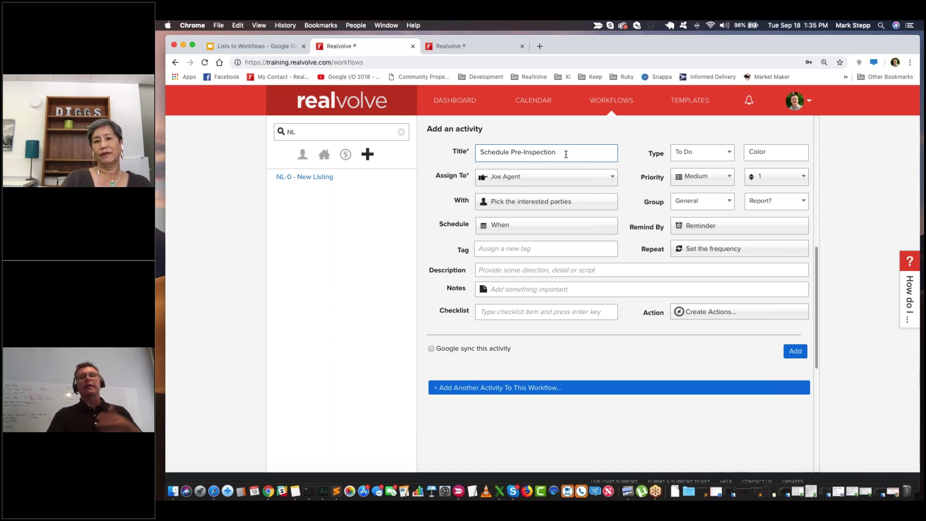
click(527, 181)
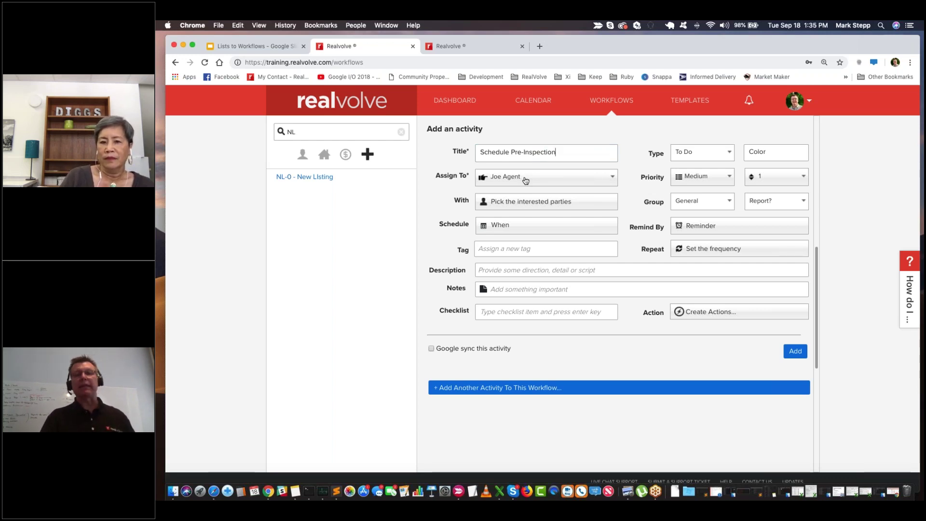
click(526, 181)
scroll(526, 275, down, 3)
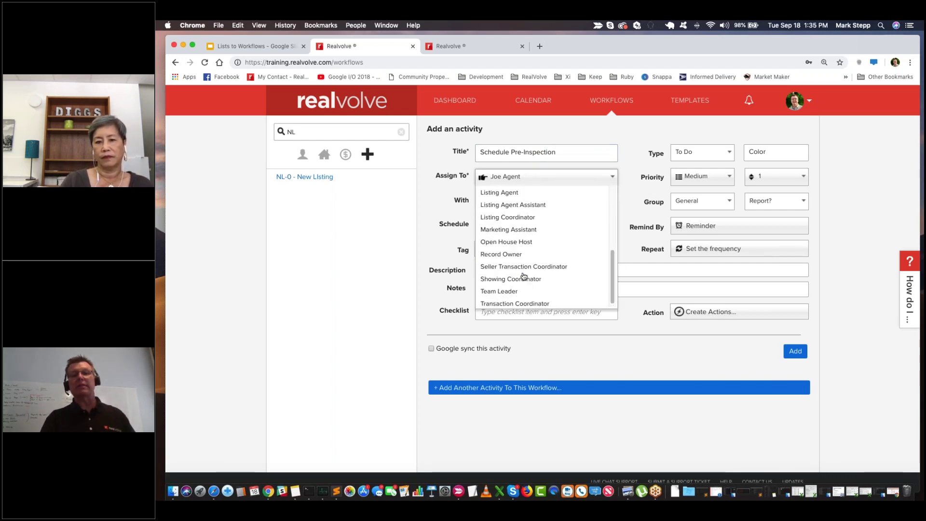
click(525, 220)
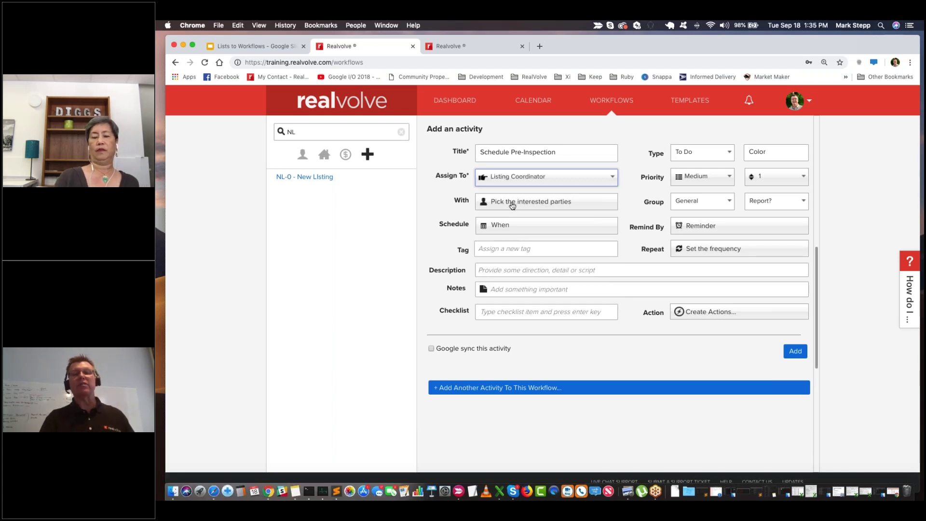
Set the party member Pre Listing Home Inspector as the interested party of the Schedule Pre-Inspection activity
click(512, 206)
click(438, 340)
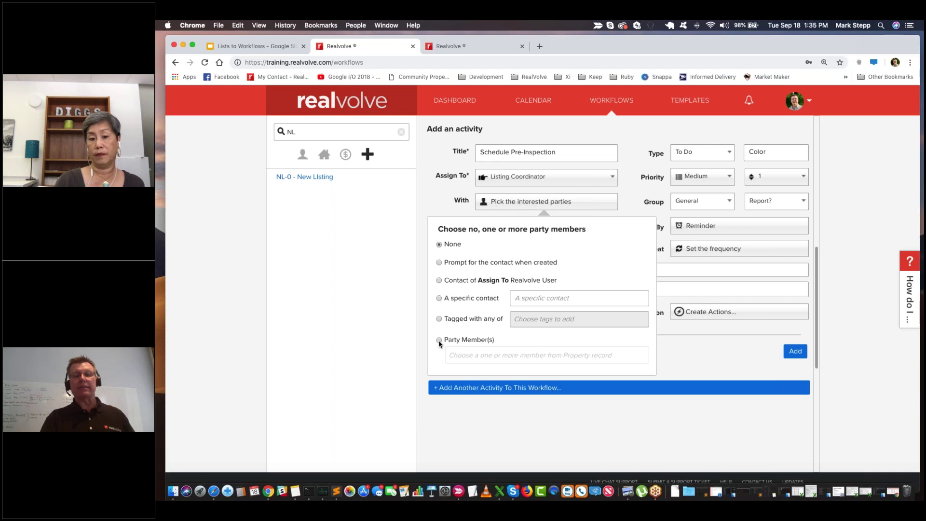
click(467, 355)
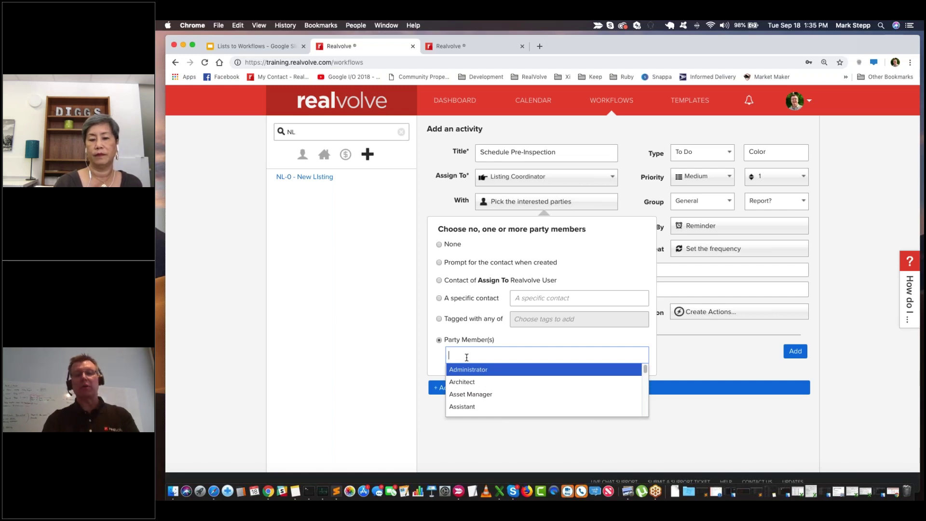
text(pre)
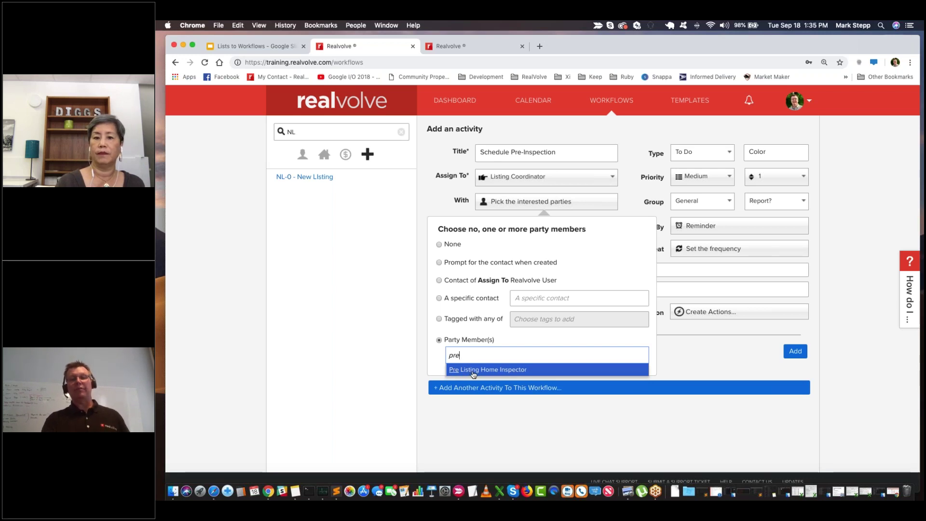
click(474, 371)
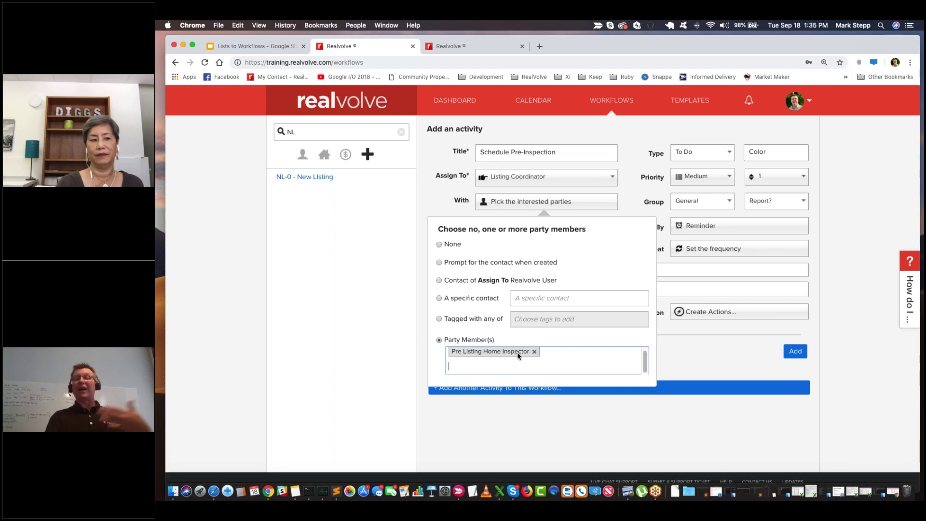
click(629, 201)
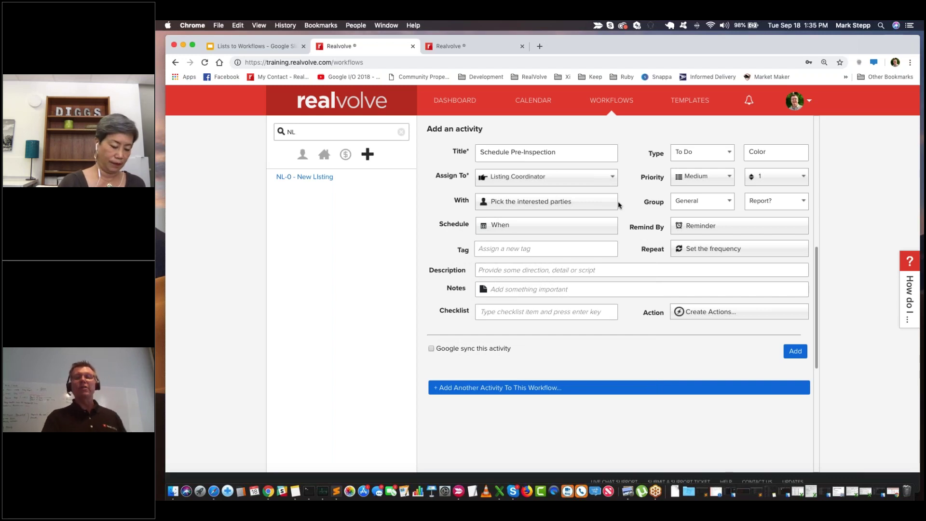
Set the activity's due date to 1 day after the Listing Date, and change its type to Email
click(506, 229)
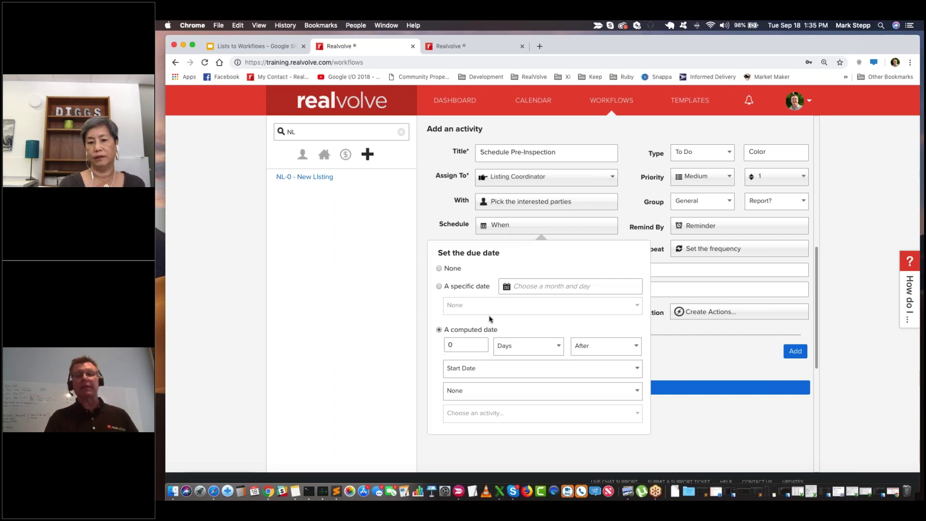
click(449, 345)
text(1)
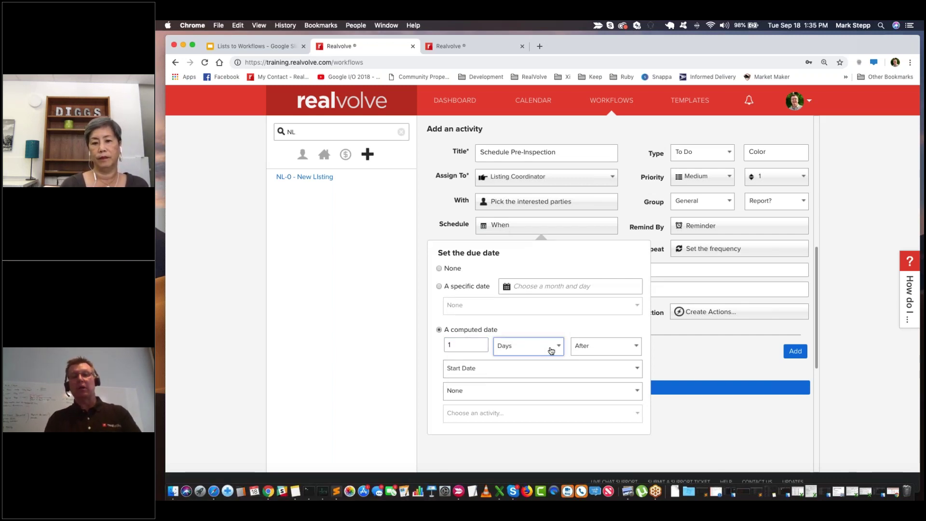
click(469, 369)
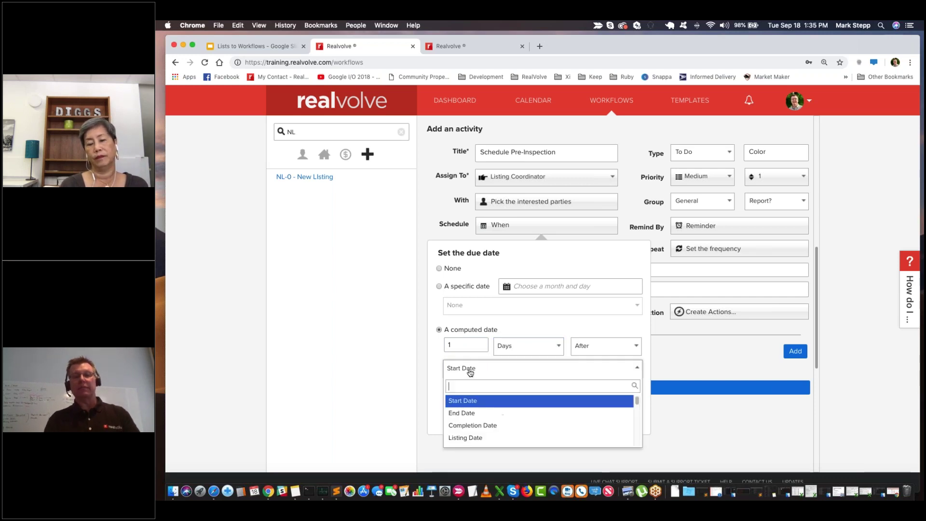
click(470, 437)
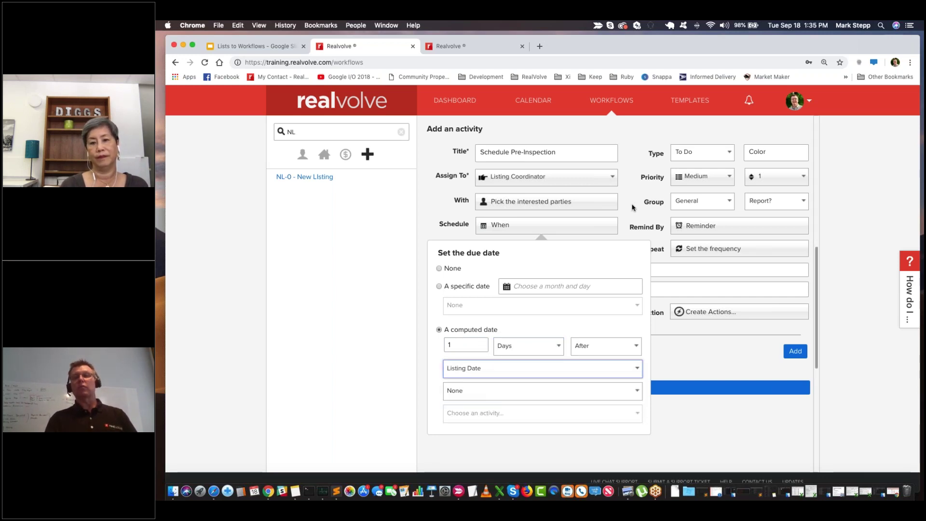
click(633, 207)
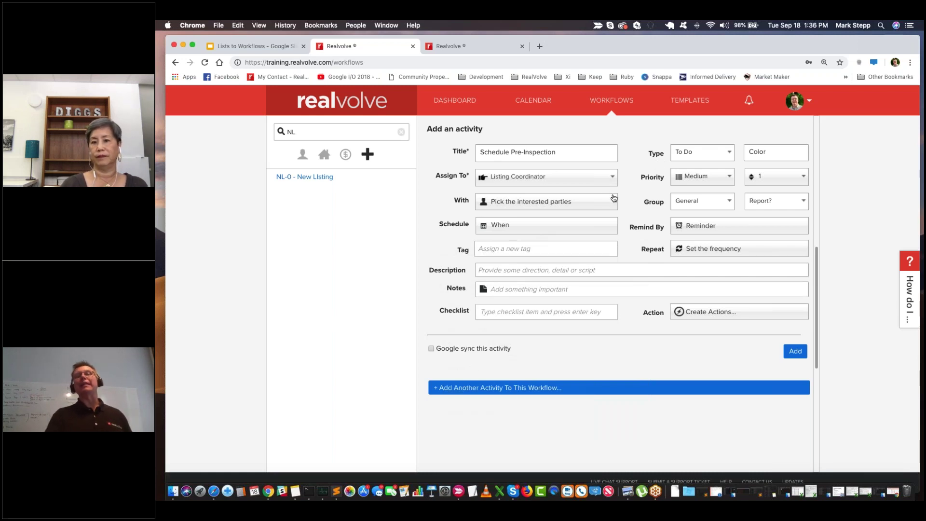
click(687, 158)
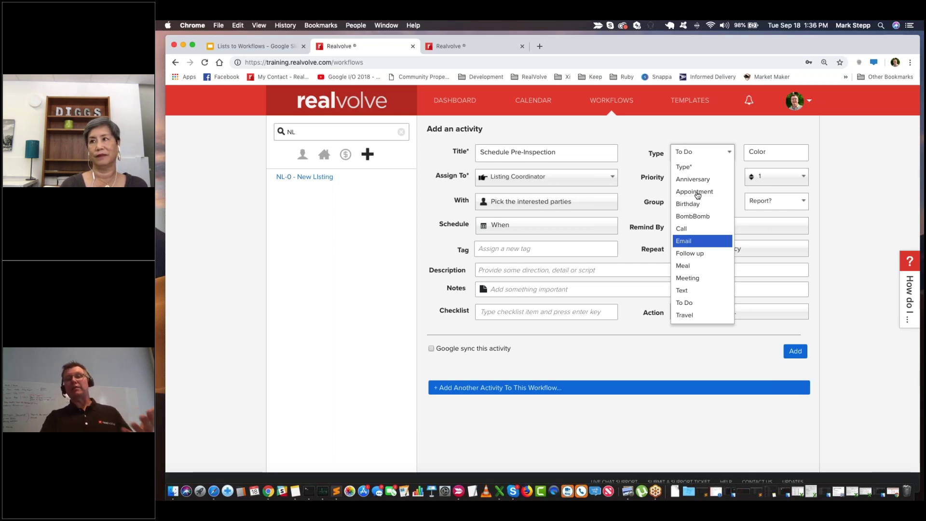
click(693, 244)
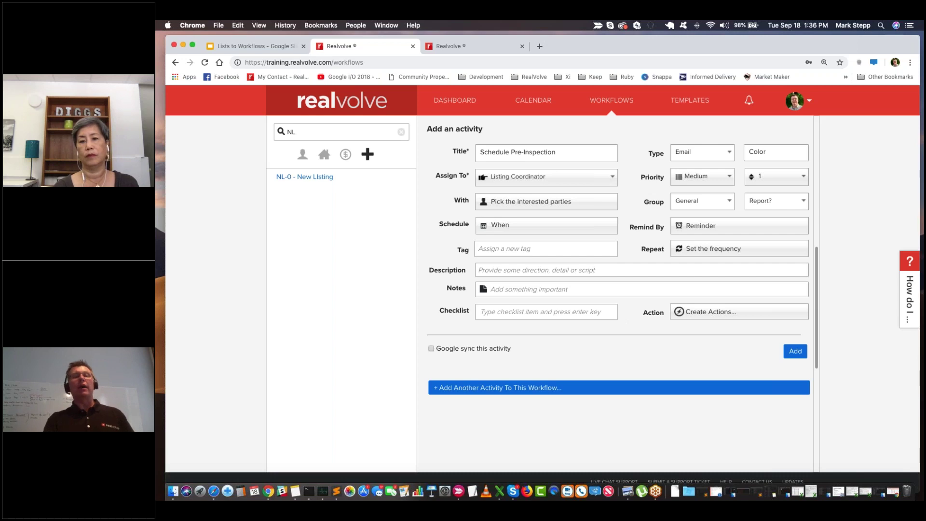
Open the NL01-Schedule Pre-Listing Inspection message template and examine its title, record type and subject
click(468, 46)
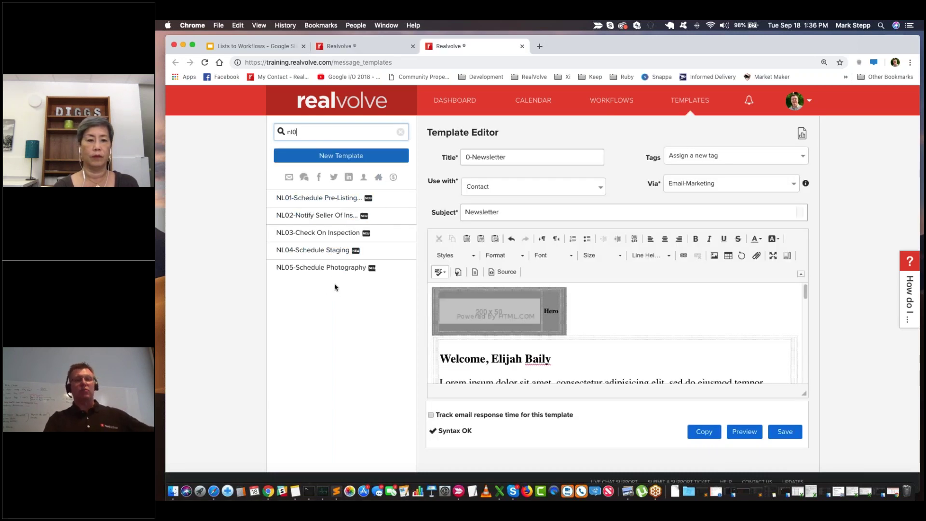
click(333, 199)
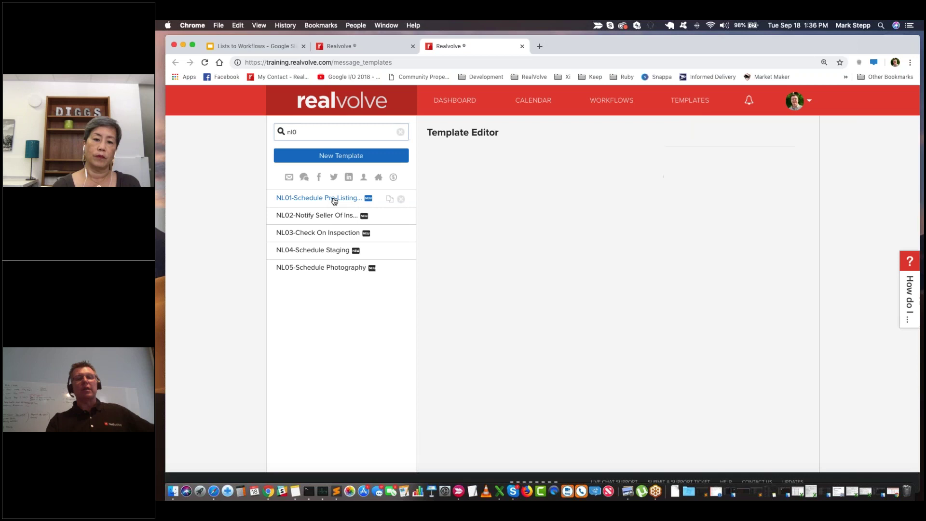
click(466, 158)
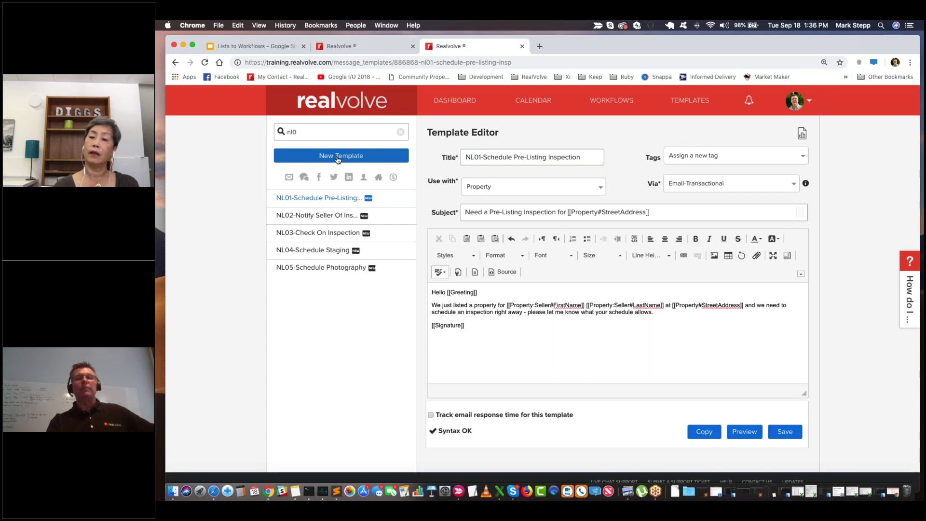
click(467, 157)
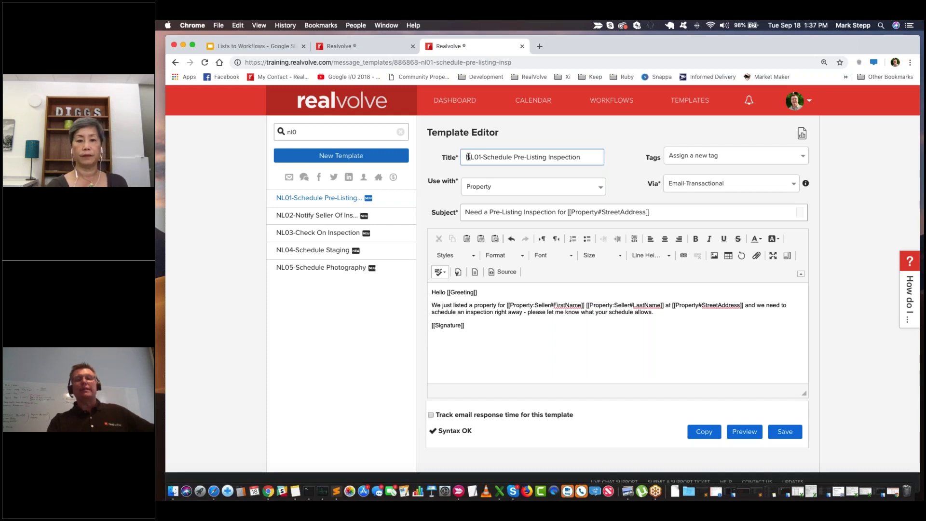
click(590, 174)
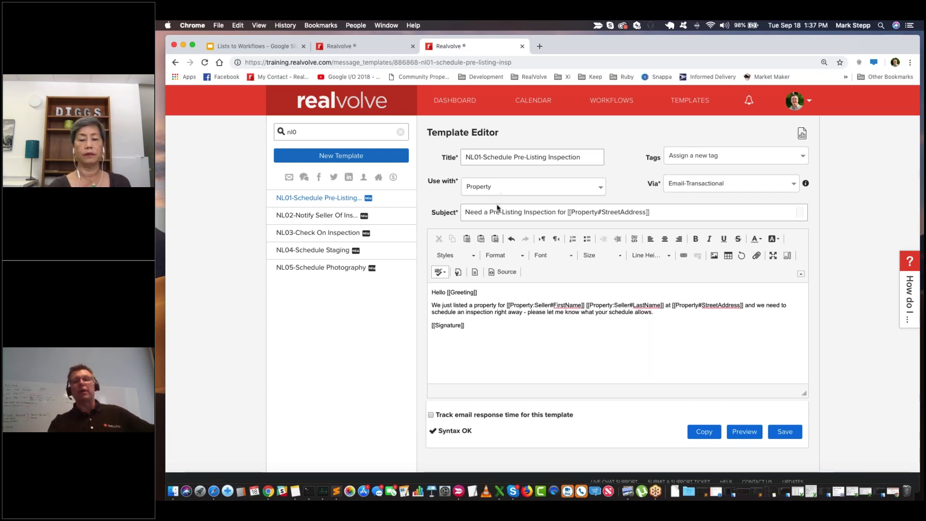
click(532, 215)
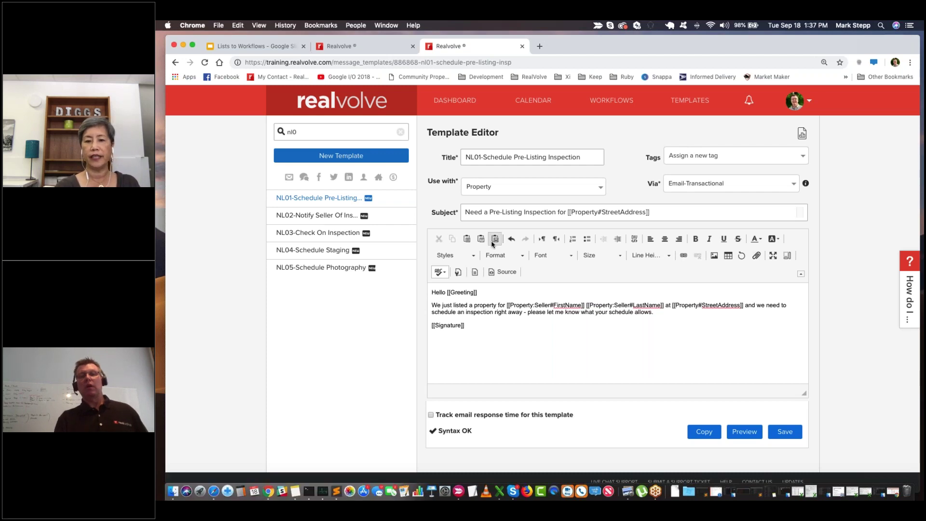
scroll(492, 242, up, 1)
scroll(492, 242, down, 1)
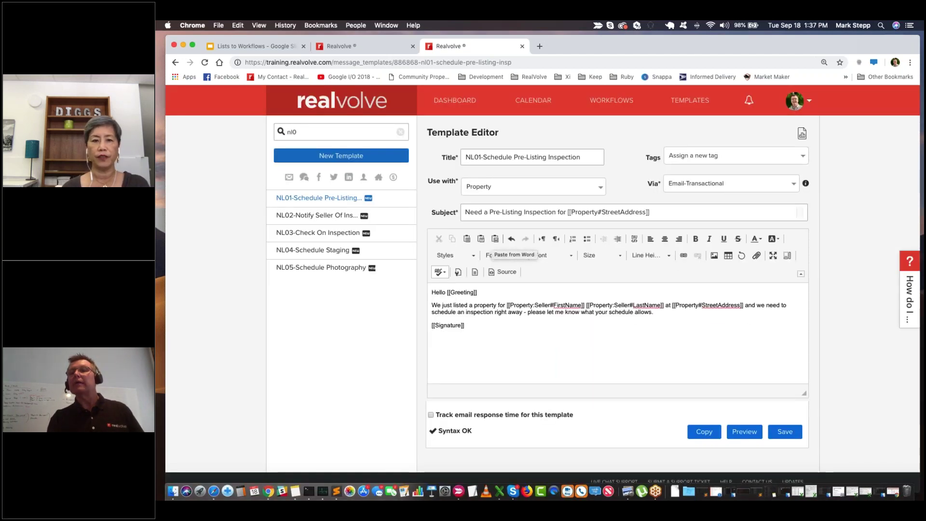
Delete the street address placeholder from the template's subject and insert the merge field [[Property#StreetAddress]] in its place
click(909, 63)
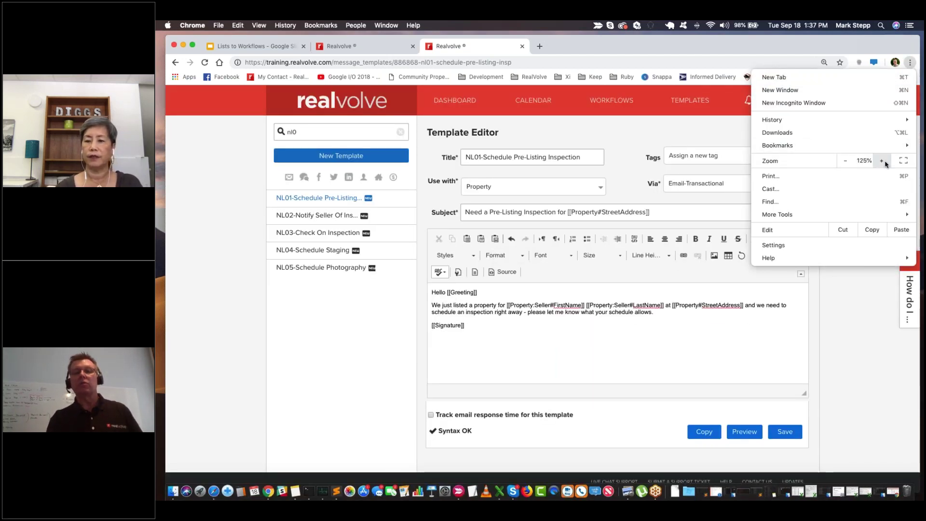
click(882, 161)
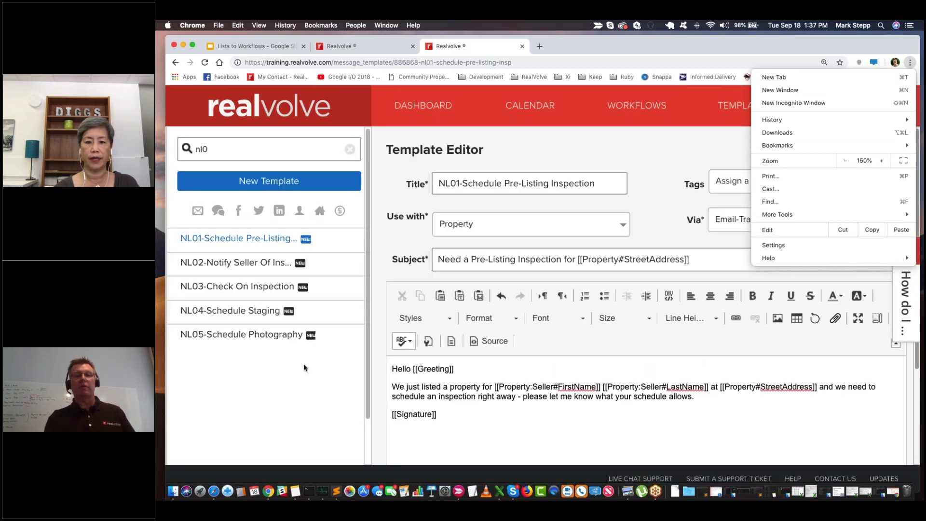
click(309, 374)
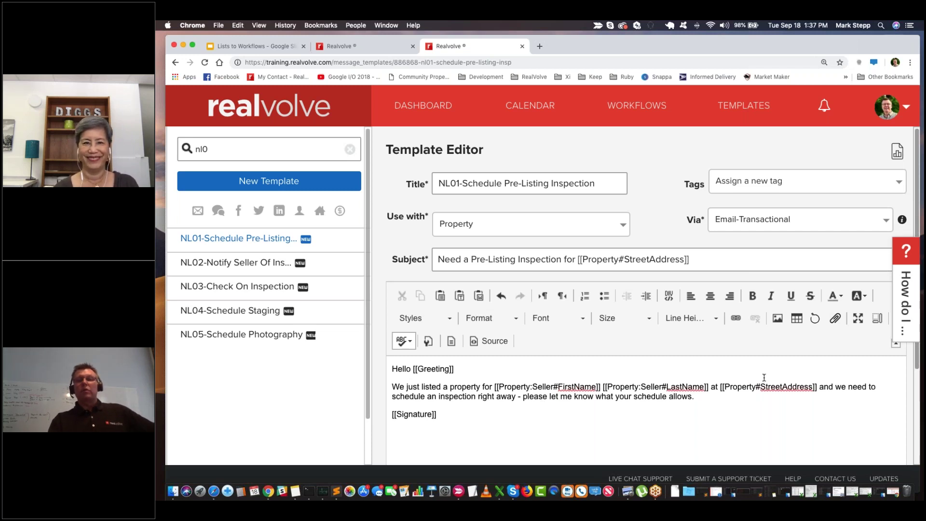
click(578, 261)
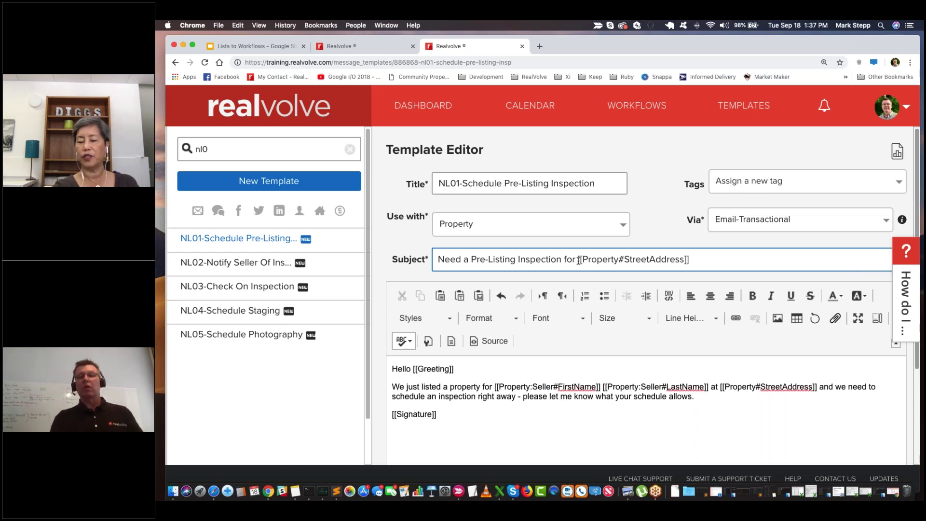
drag(578, 261, 693, 266)
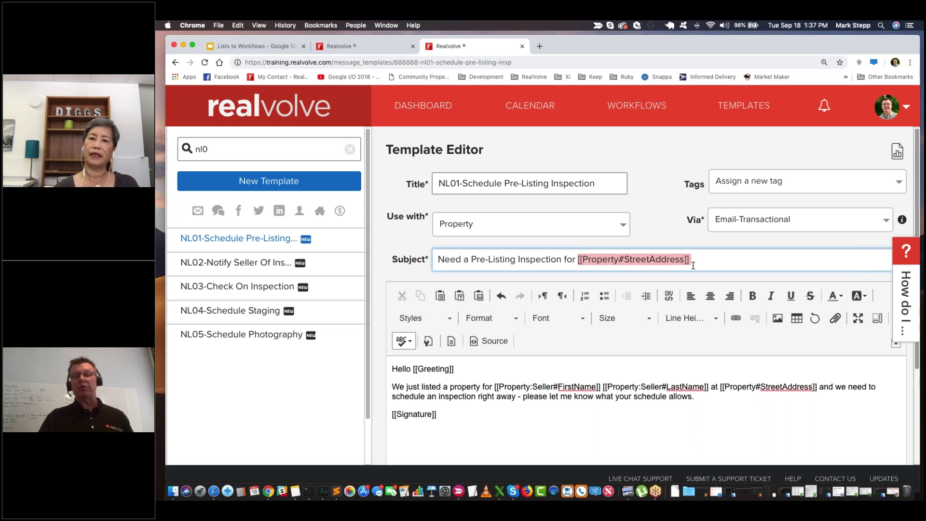
key(BackSpace)
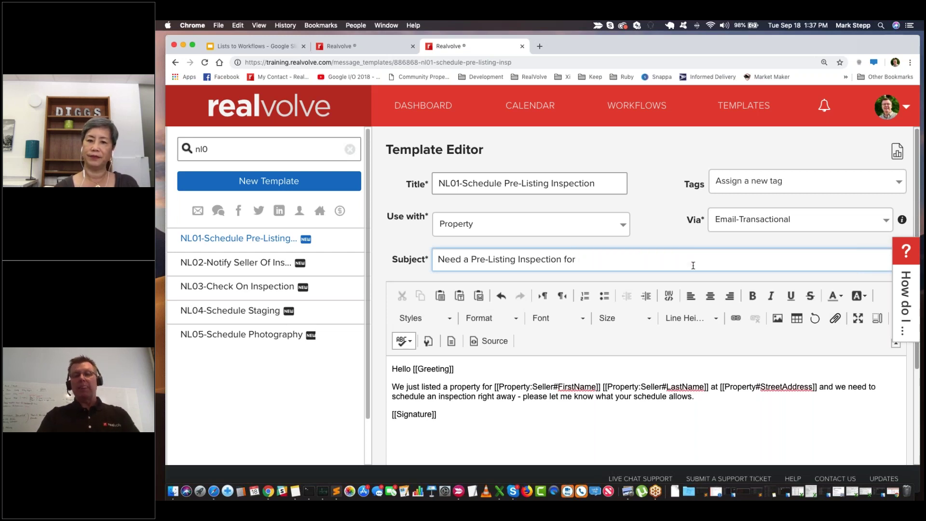
text([[)
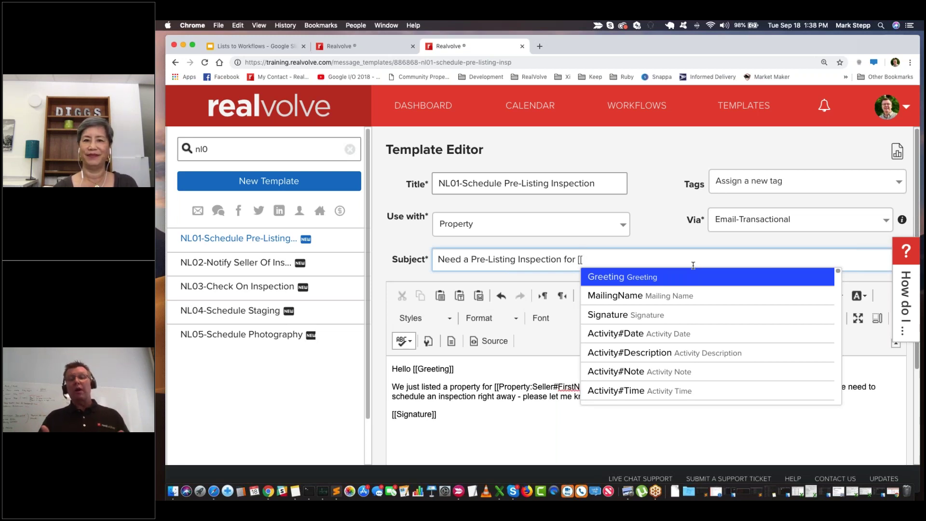
text(ste)
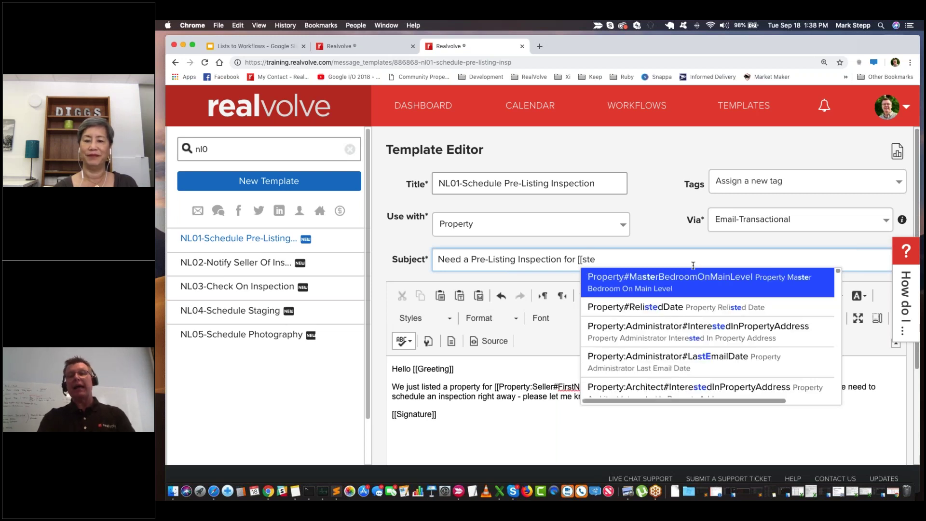
key(BackSpace)
text(re)
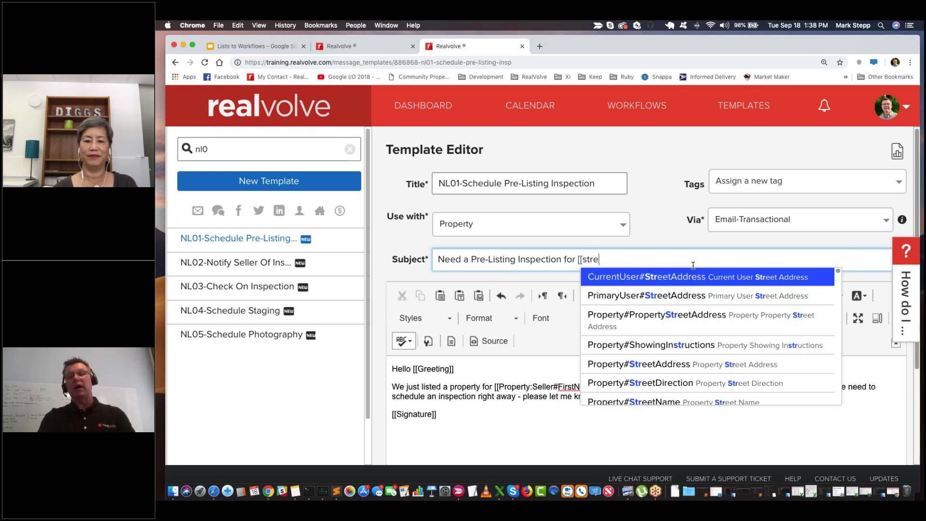
text(et)
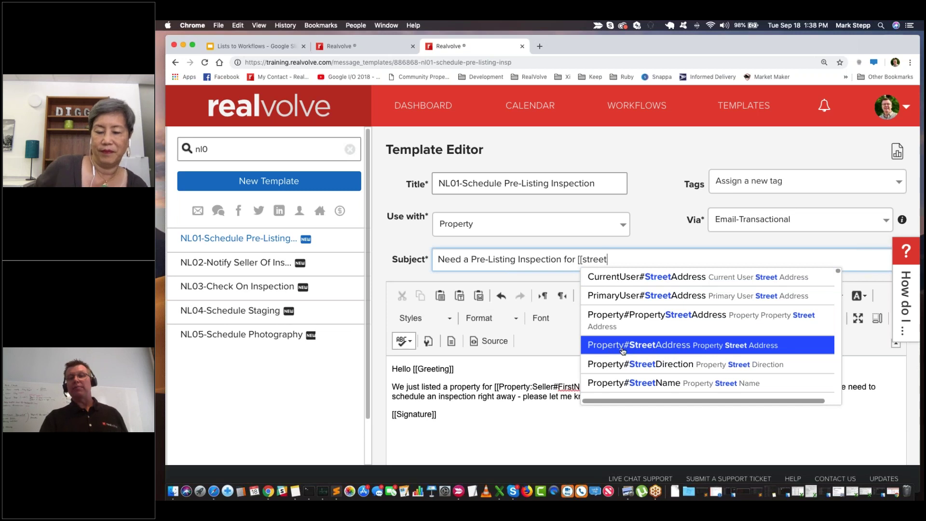
click(671, 345)
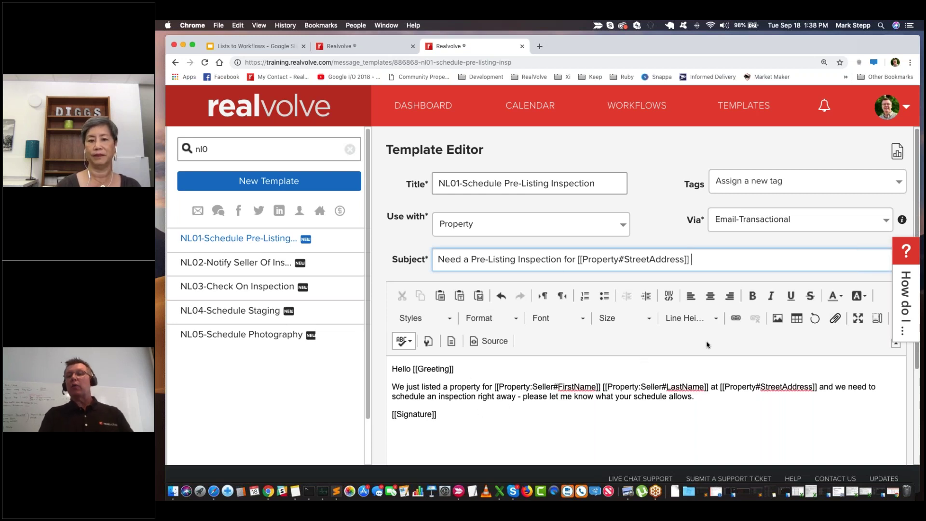
Return to the workflow's Schedule Pre-Inspection activity form and reduce the page zoom to 125%
scroll(818, 304, down, 3)
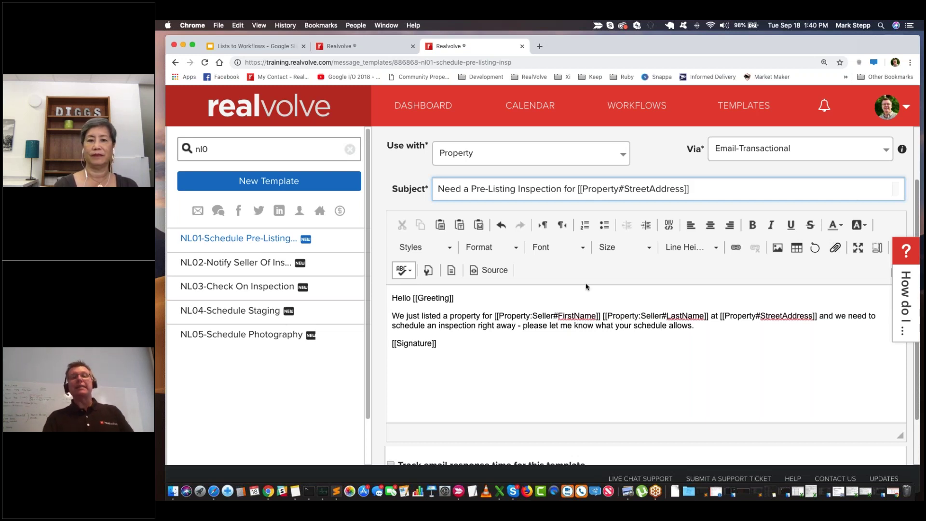
click(355, 46)
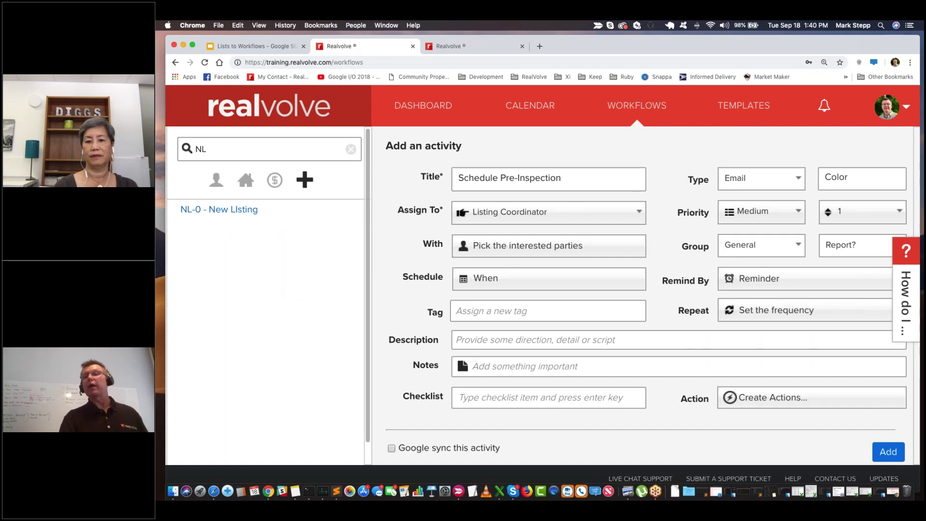
click(910, 62)
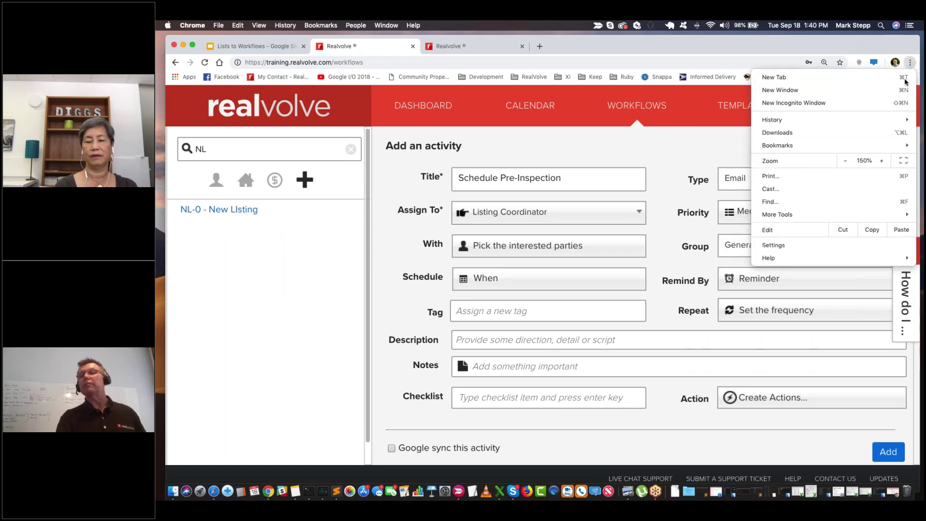
click(845, 161)
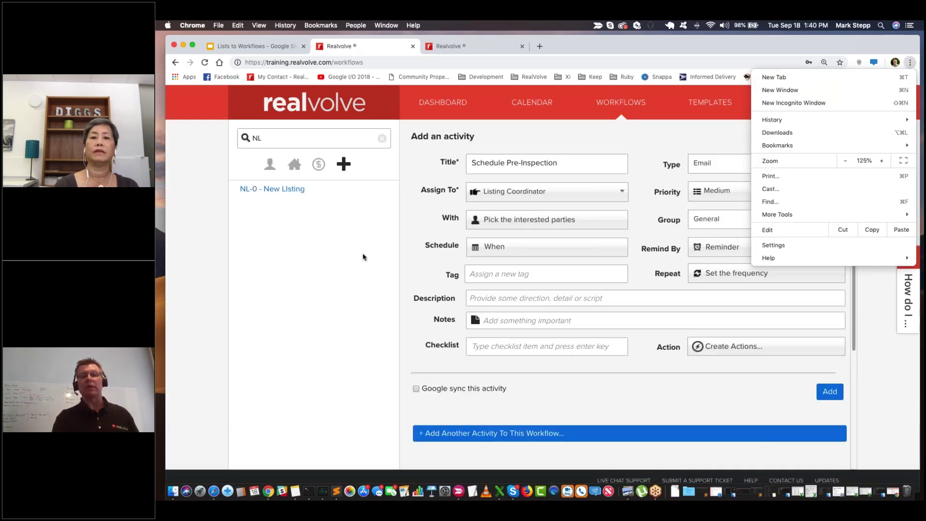
key(Escape)
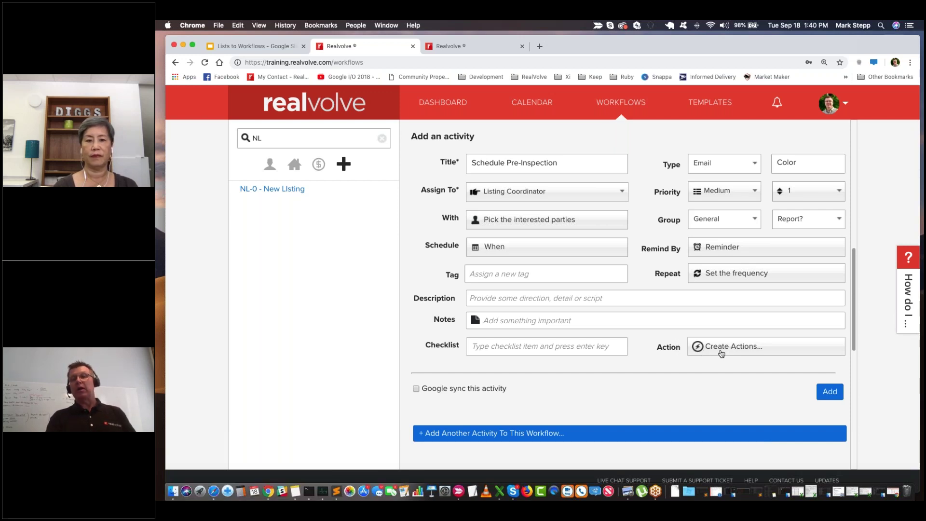
Create an action for the Schedule Pre-Inspection activity and title it Send Email
click(759, 349)
scroll(759, 350, down, 5)
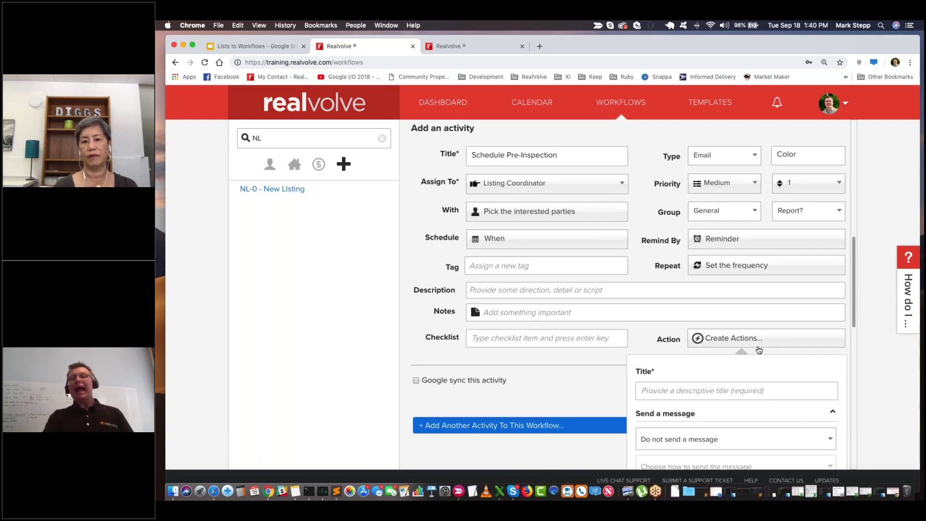
scroll(704, 258, up, 1)
click(704, 259)
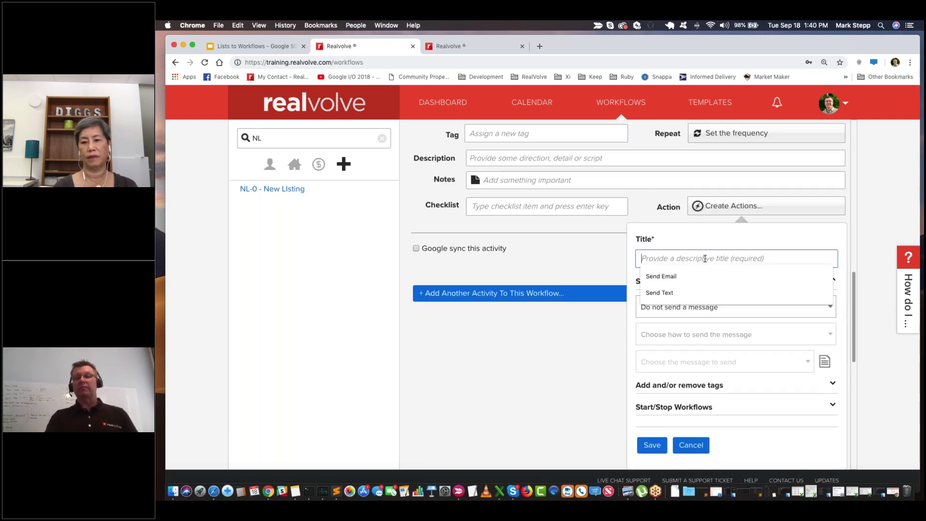
text(Se)
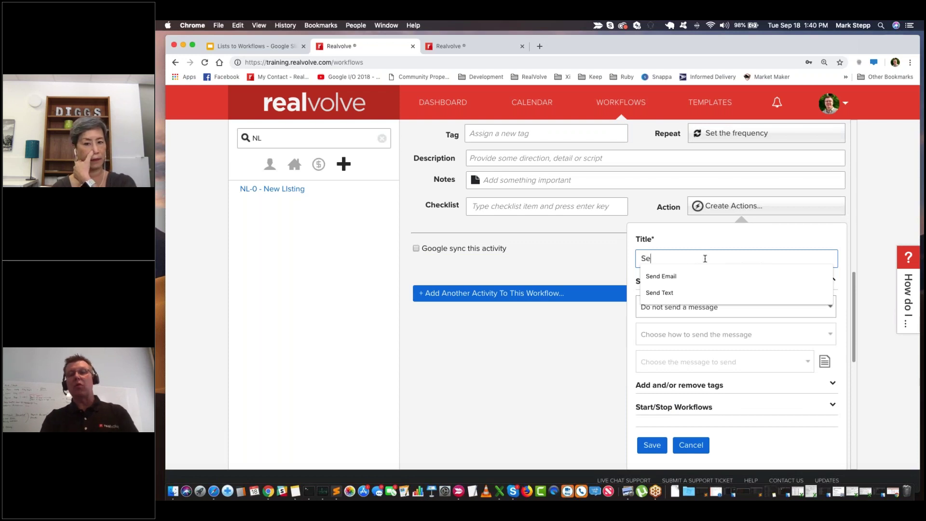
text(nd Email)
key(Tab)
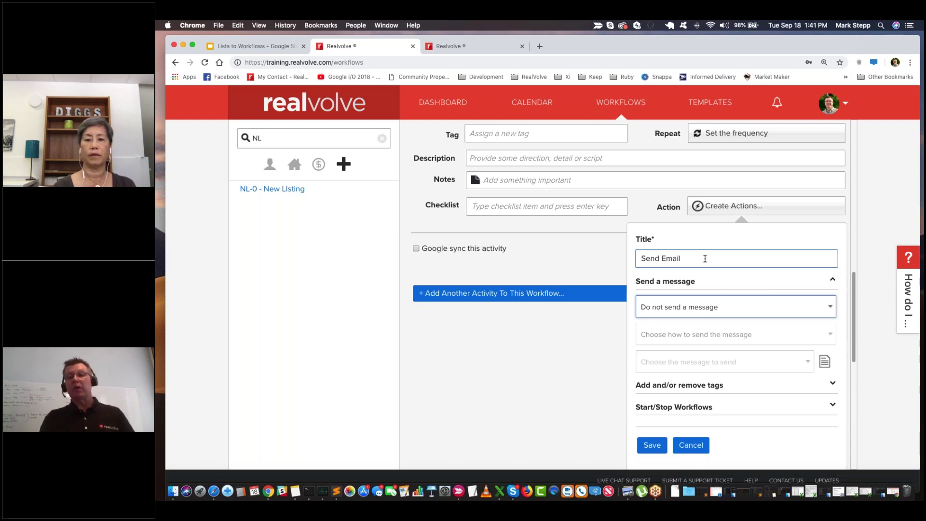
Set the Send Email action to send manually (with preview) and to go out as an Email message
click(676, 308)
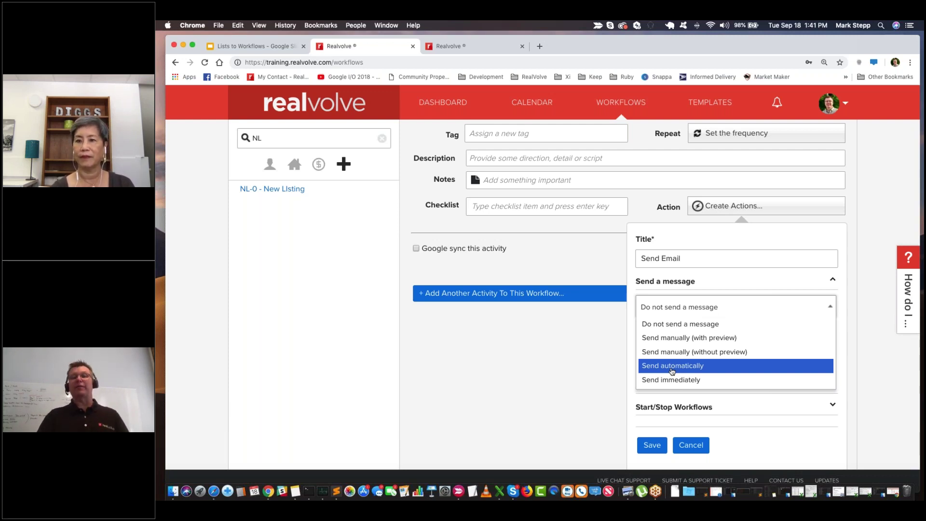
click(670, 340)
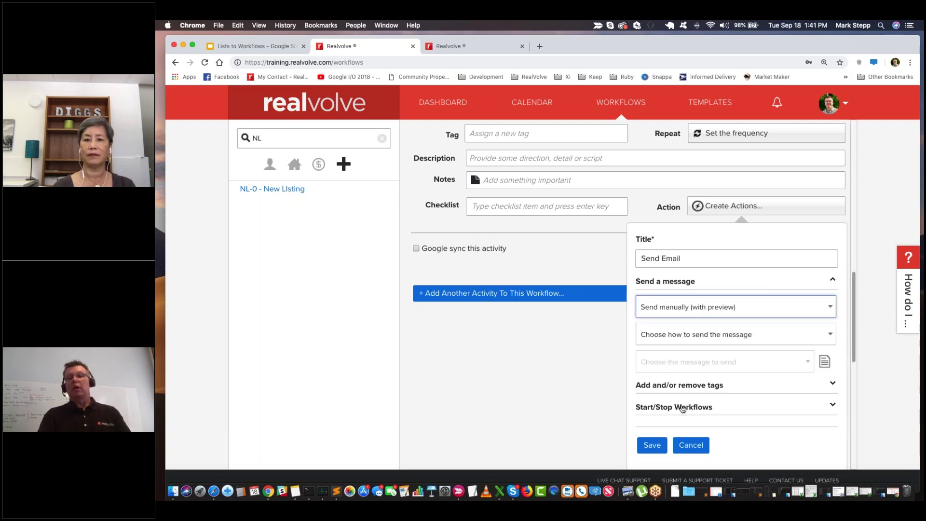
click(676, 339)
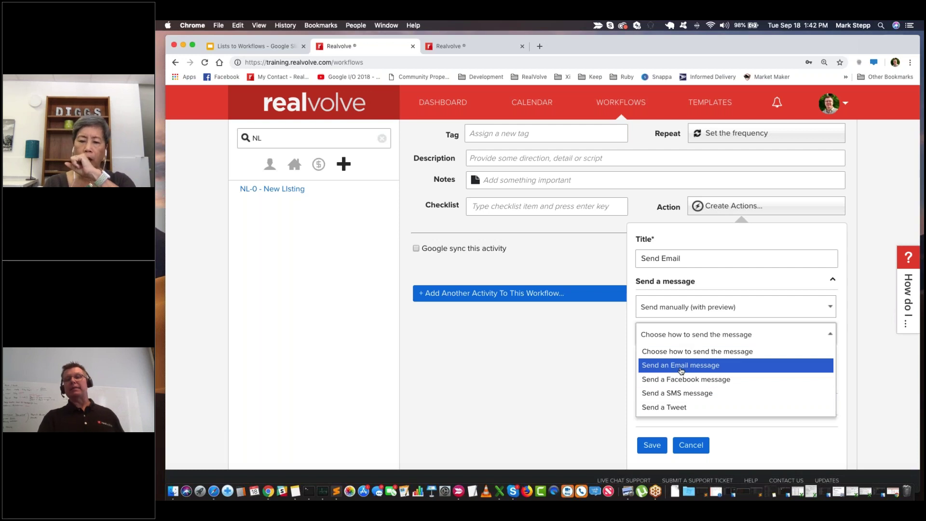
click(681, 366)
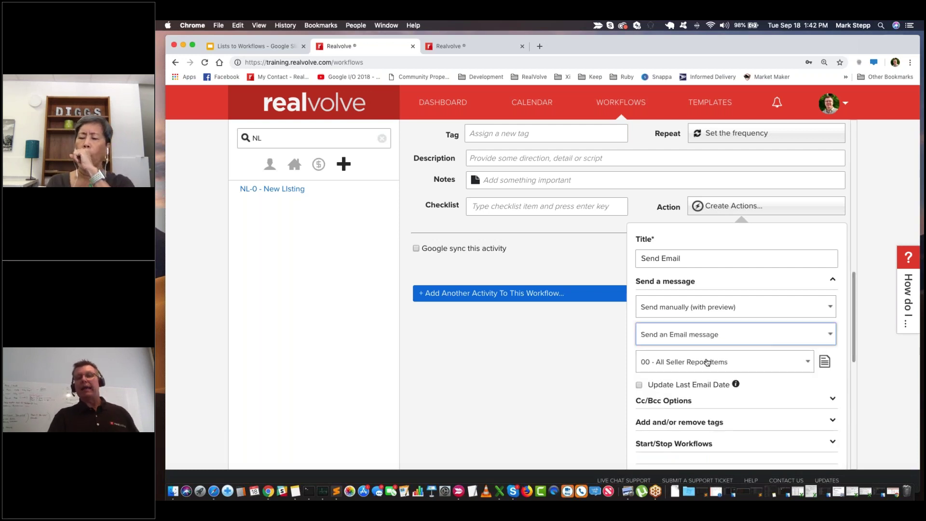
Choose the NL01-Schedule Pre-Listing Inspection template as the message the action sends
click(707, 362)
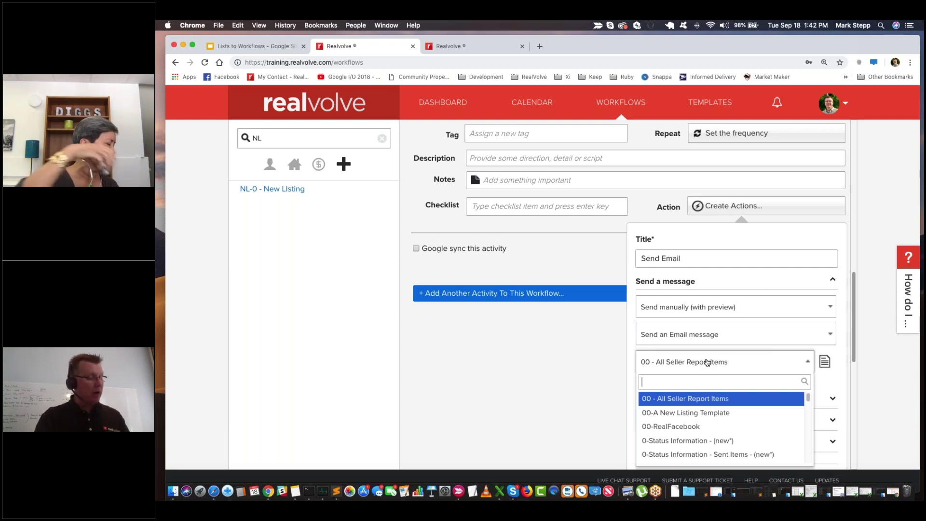
text(n)
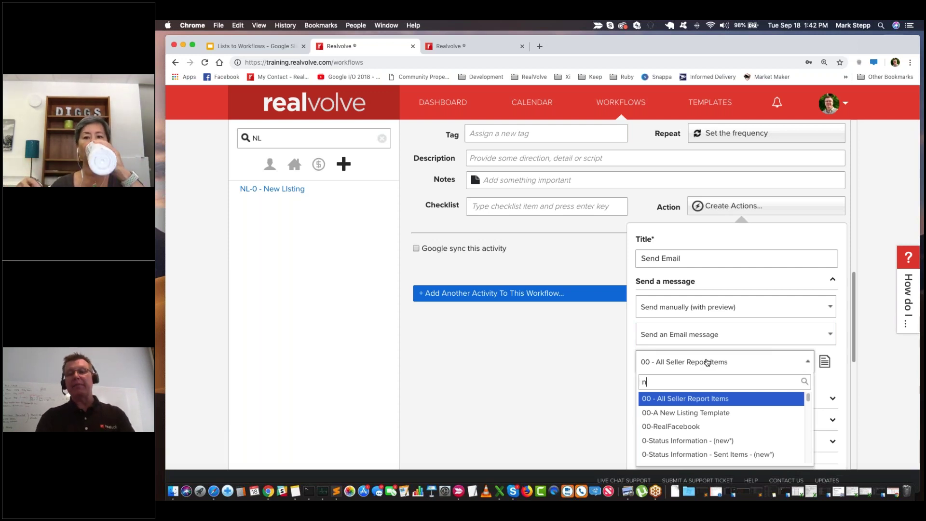
text(l01)
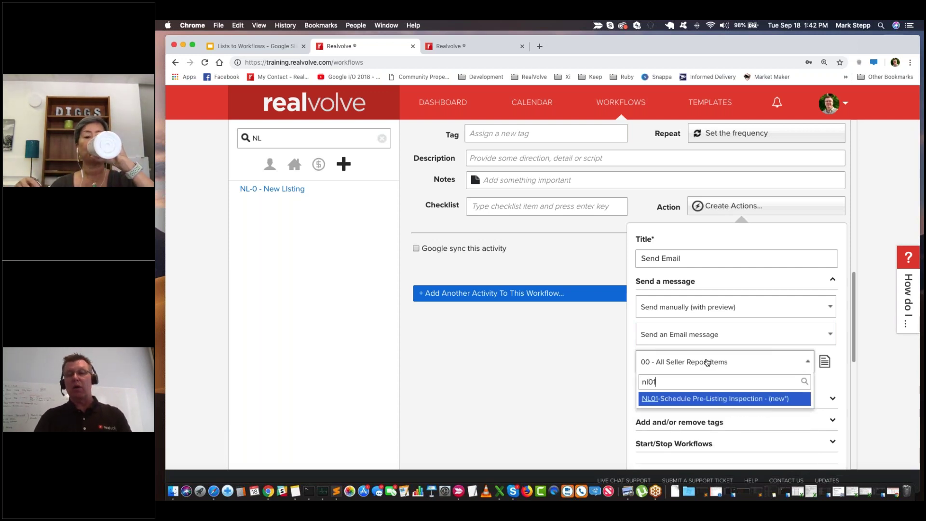
click(689, 399)
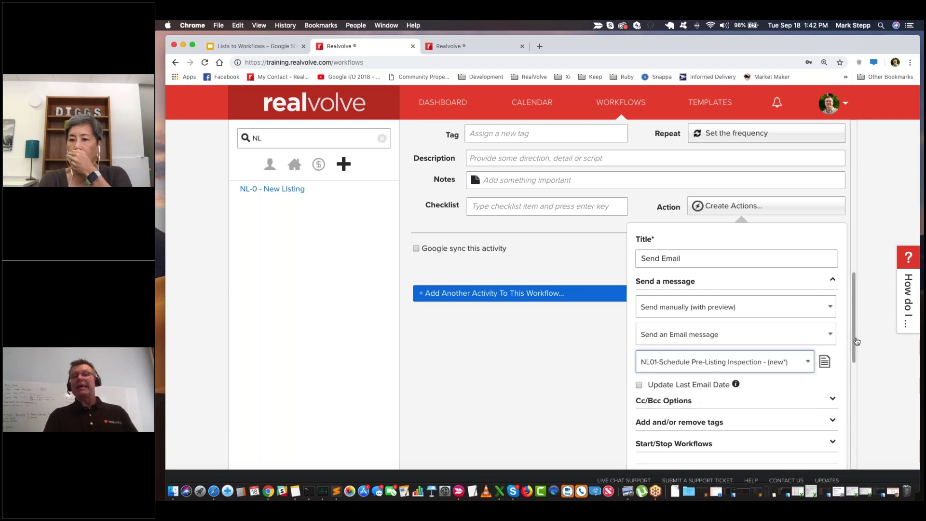
Check the action's Cc/Bcc options, save the action, and add the Schedule Pre-Inspection activity to the workflow
drag(856, 337, 856, 355)
scroll(819, 354, down, 2)
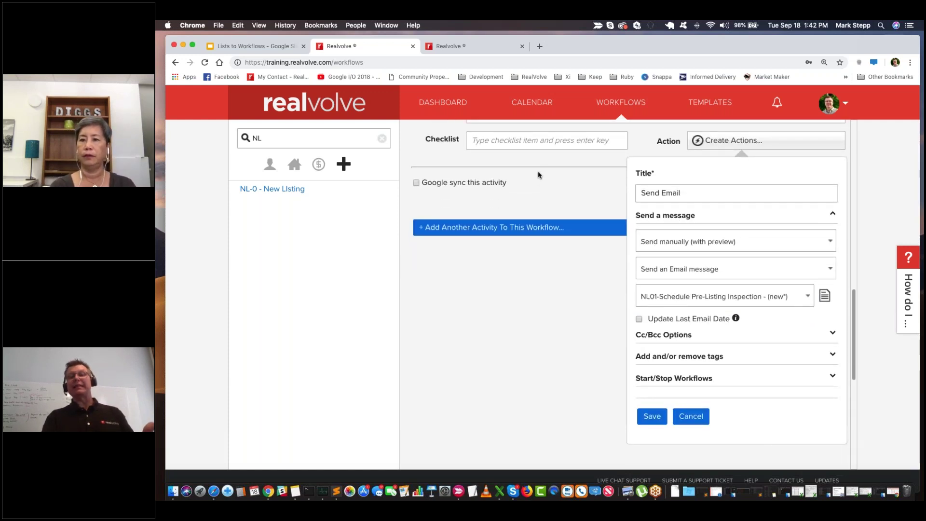
click(832, 335)
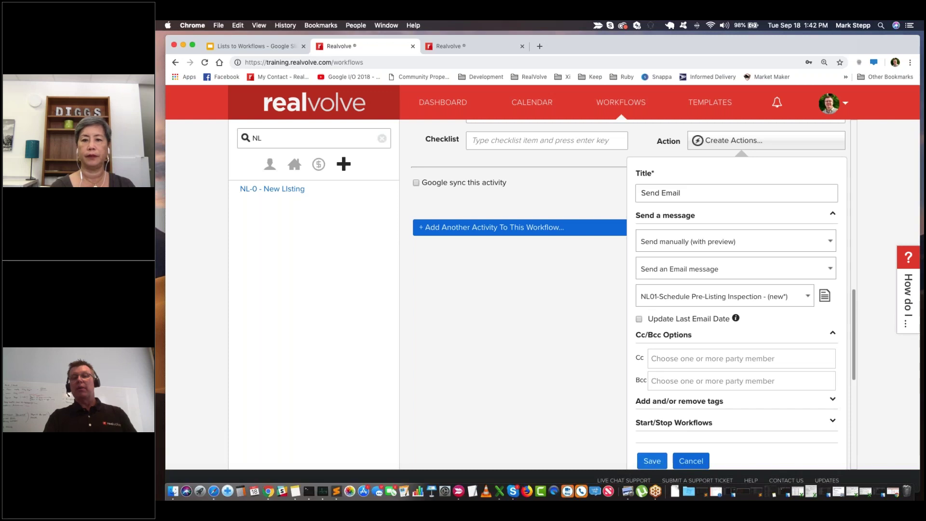
click(652, 461)
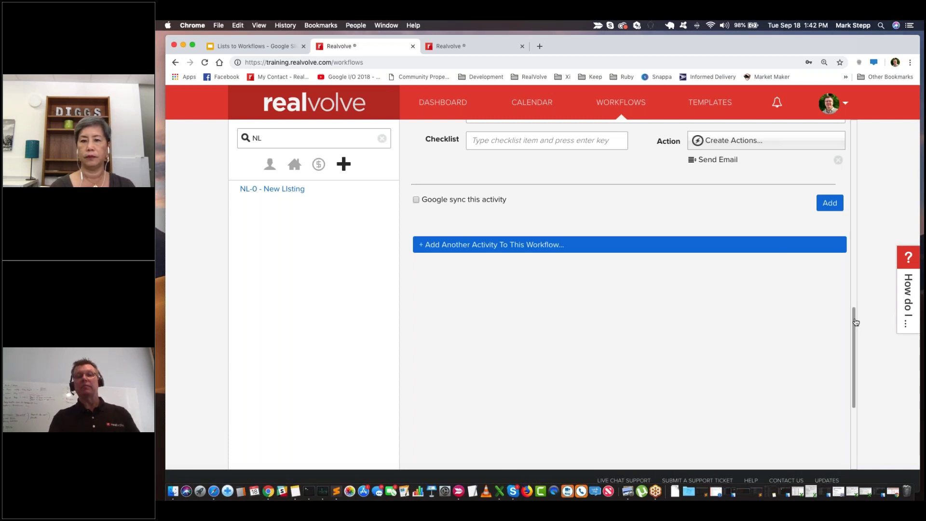
drag(854, 322, 859, 260)
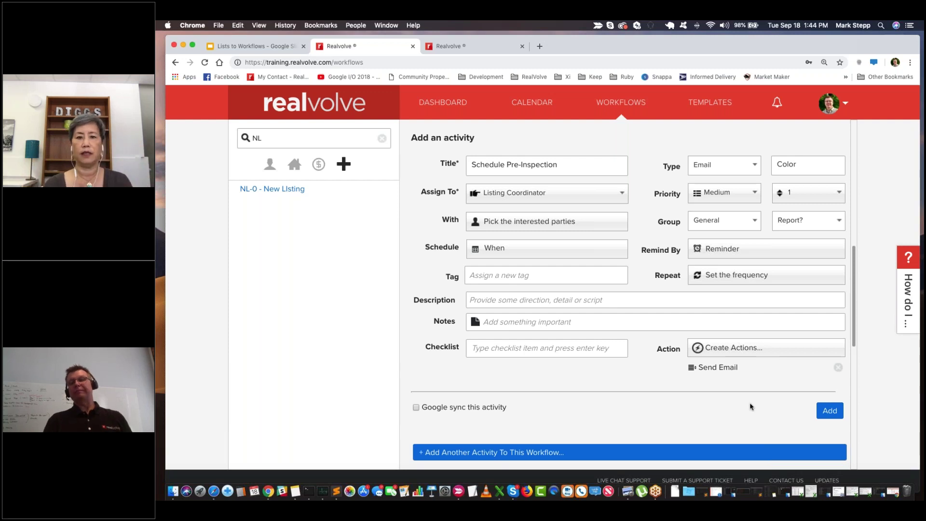
click(830, 411)
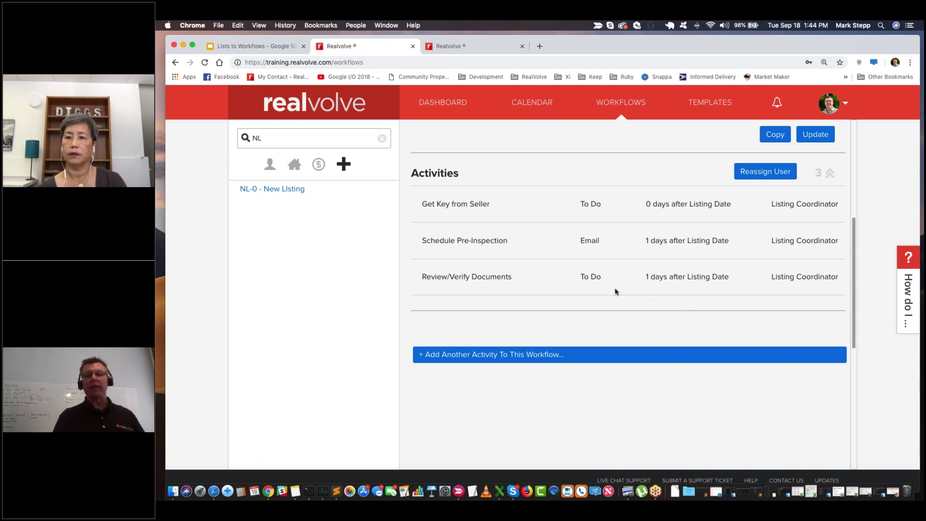
Start another workflow activity titled "Notify Seller of Pre-inspection" and assign it to the Listing Coordinator
click(615, 353)
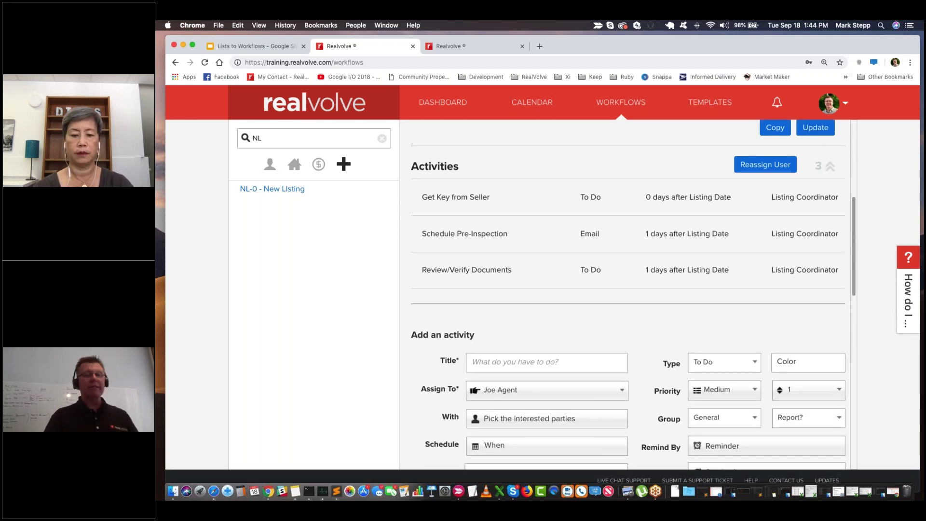
text(Notif)
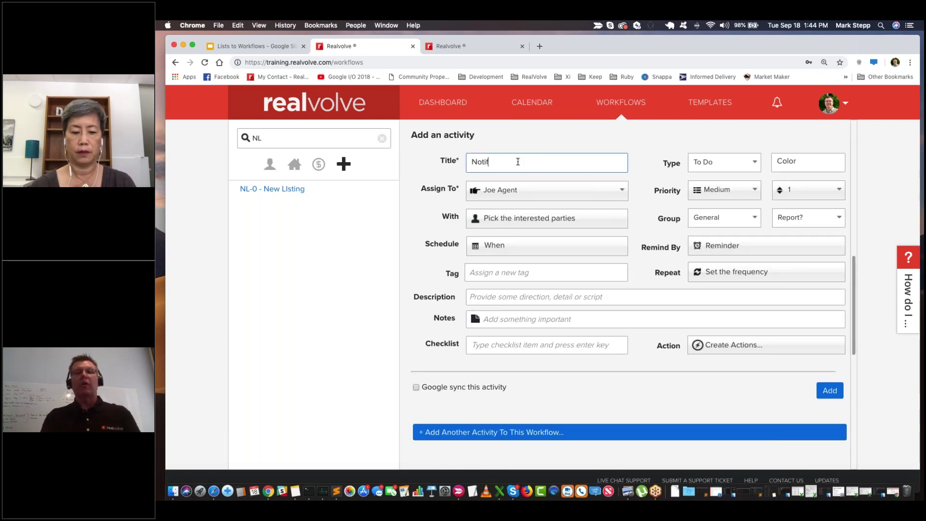
text(y Seller)
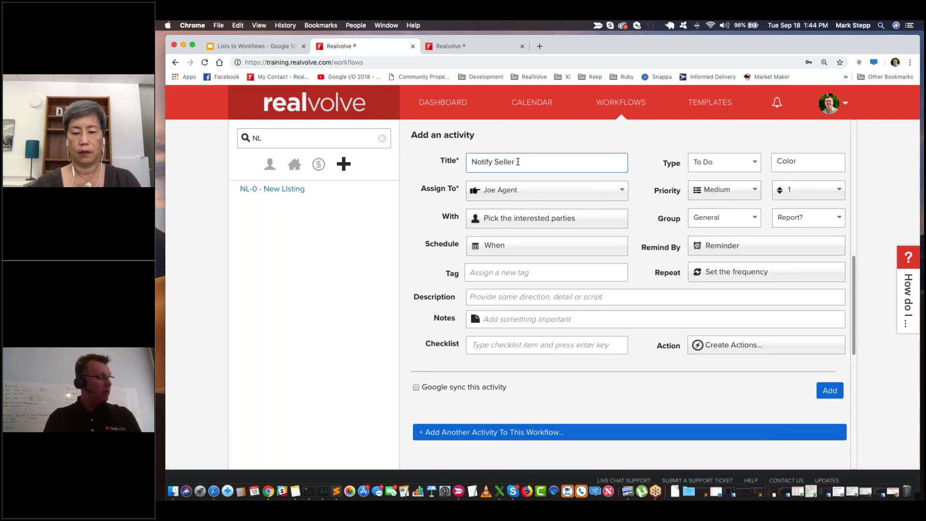
text( of P)
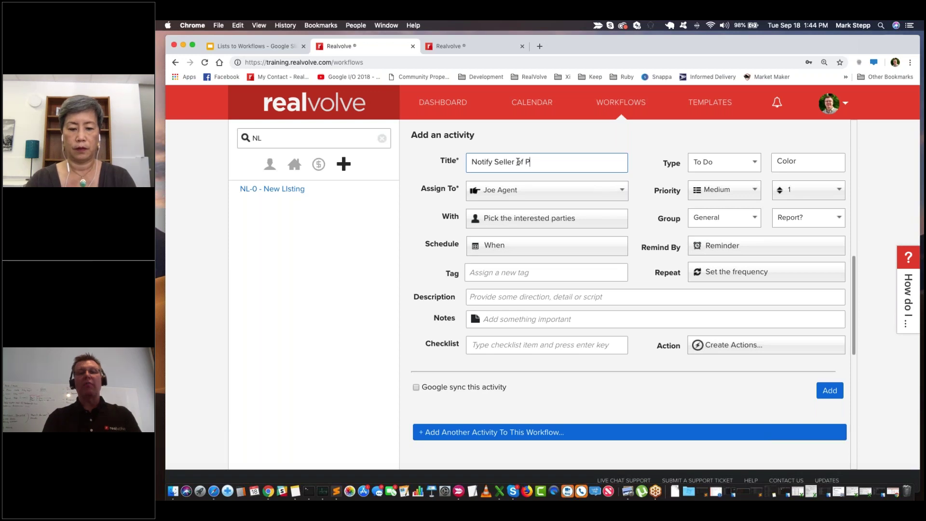
text(re-inspection)
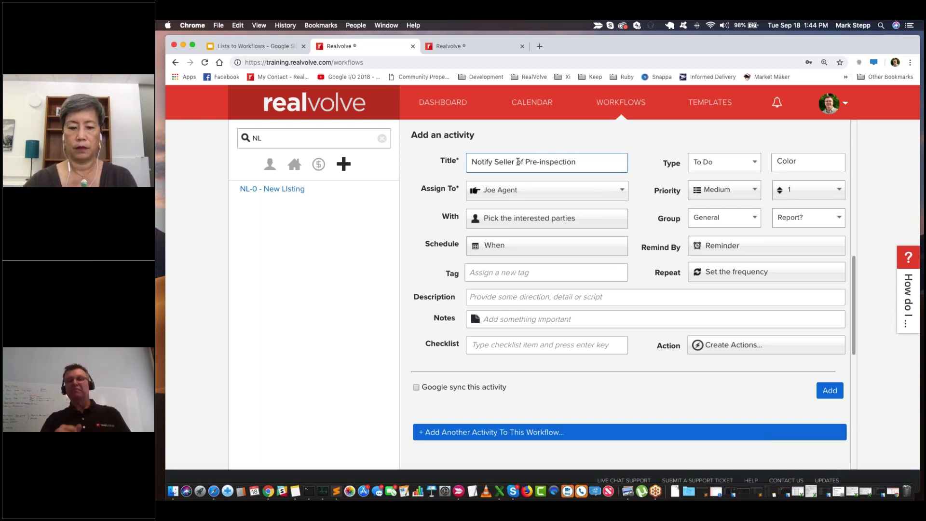
key(Tab)
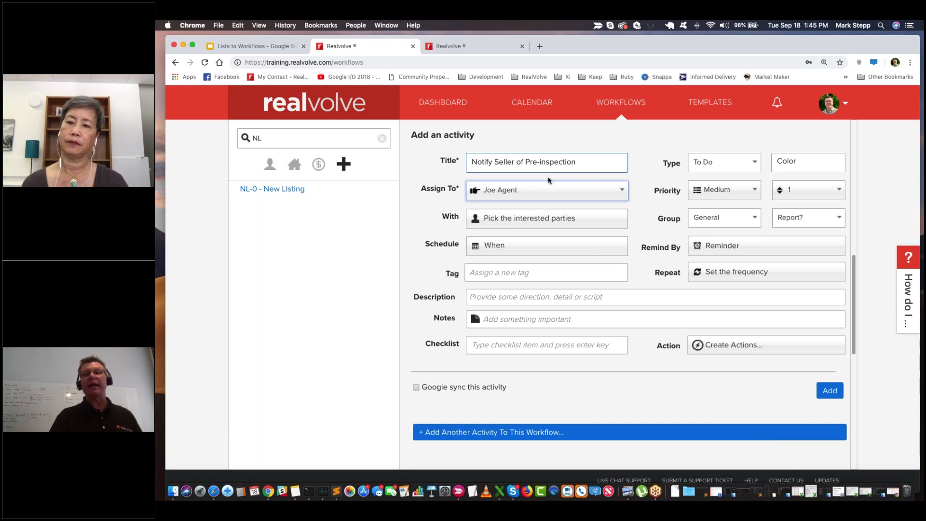
click(548, 189)
scroll(528, 232, down, 5)
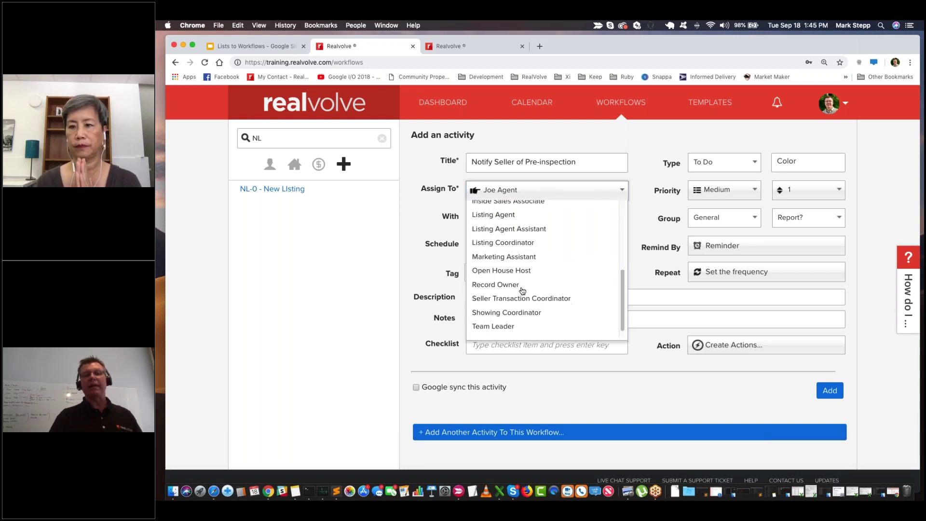
click(511, 249)
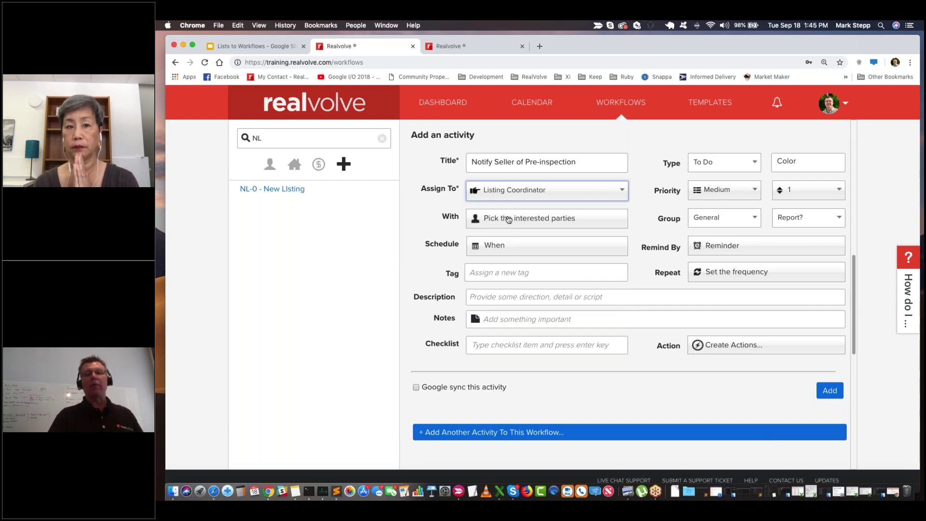
Set the Seller party member as the interested party for the Notify Seller of Pre-inspection activity
click(507, 221)
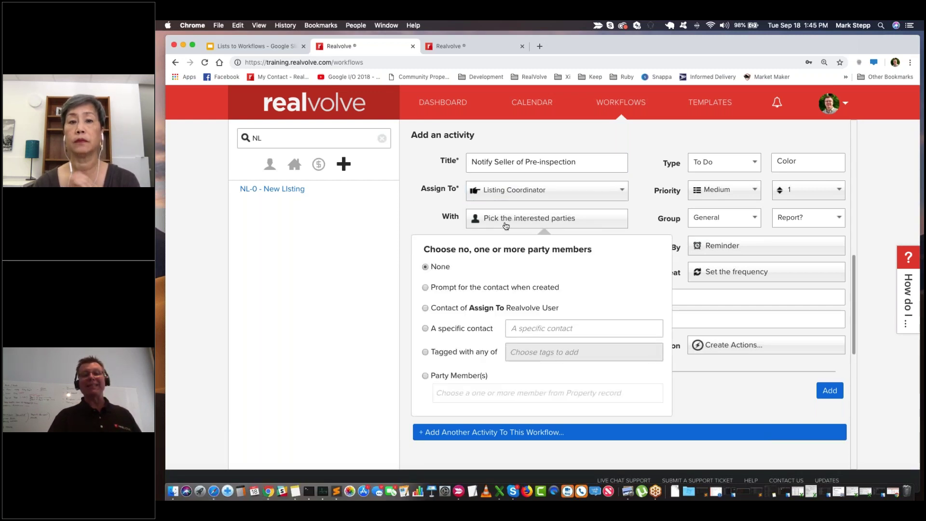
click(425, 376)
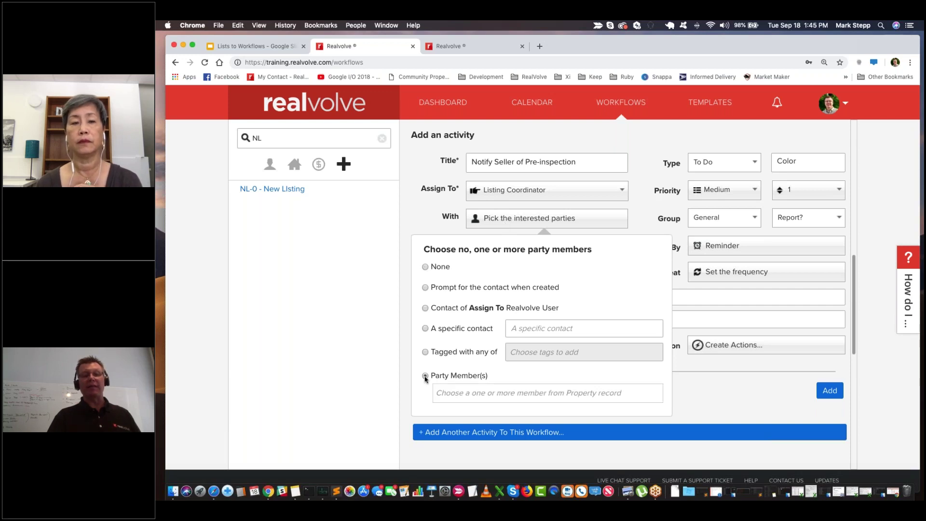
click(452, 393)
text(seller)
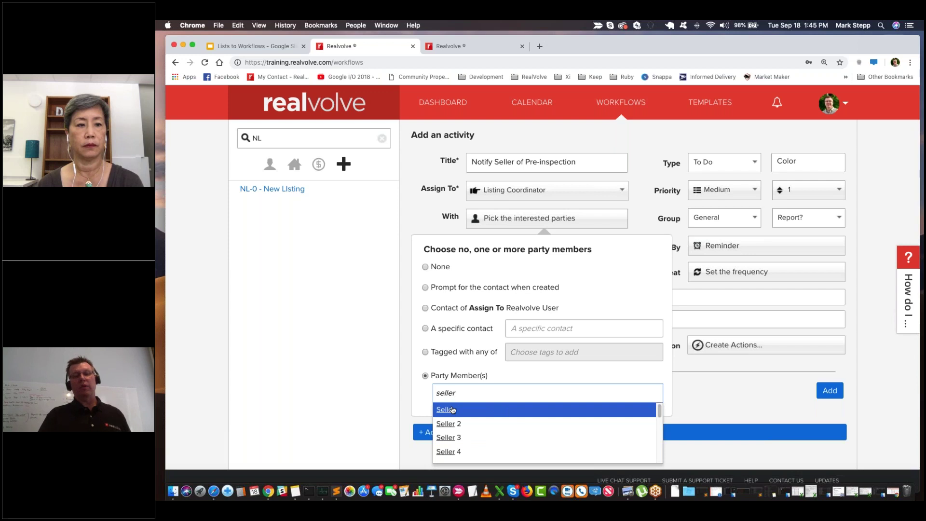
click(452, 409)
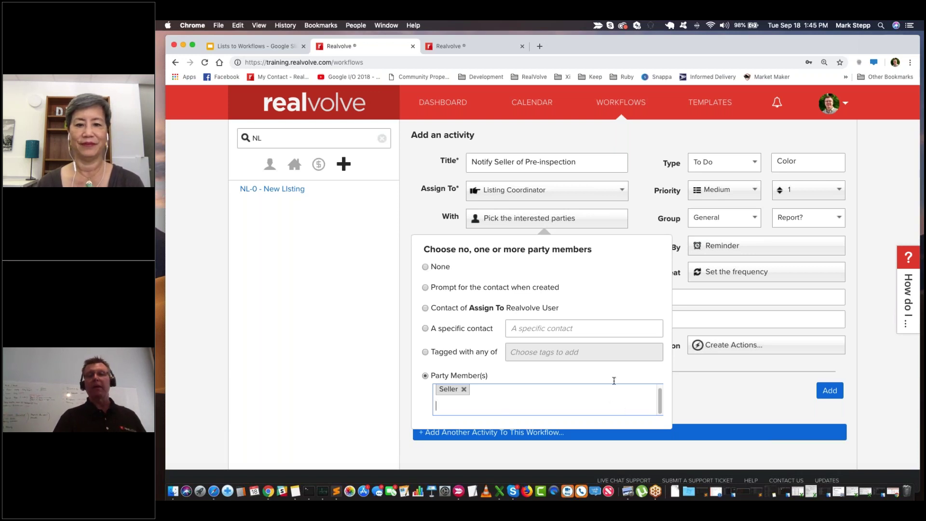
click(644, 225)
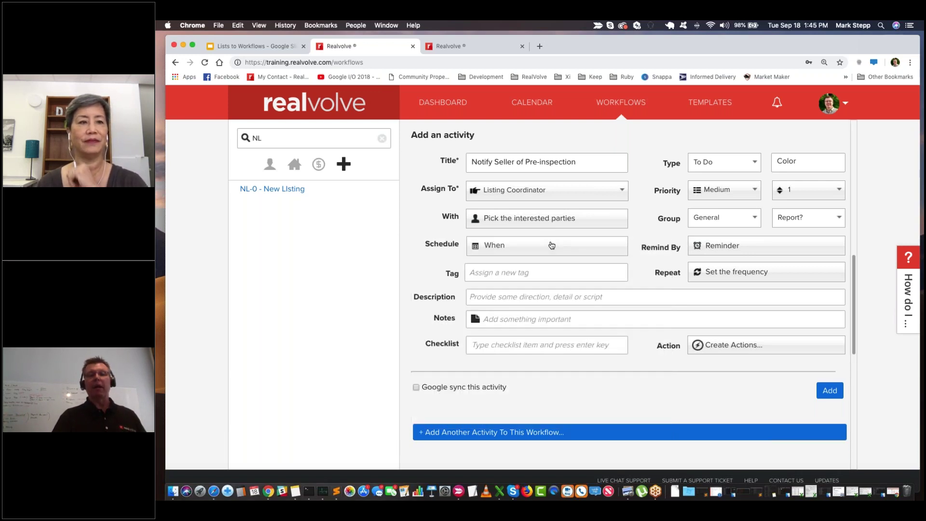
Schedule the Notify Seller of Pre-inspection activity for 1 day before the Pre-Listing Home Inspection Date
click(552, 245)
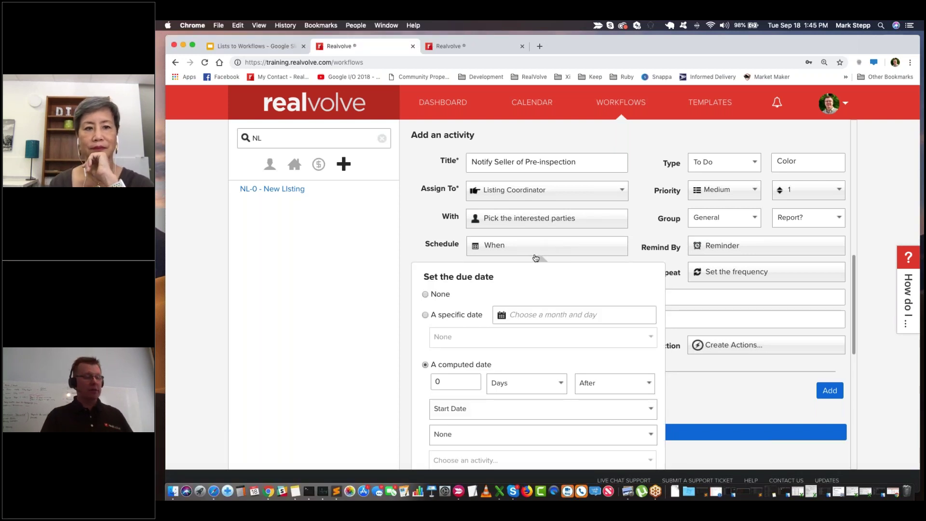
click(442, 380)
key(BackSpace)
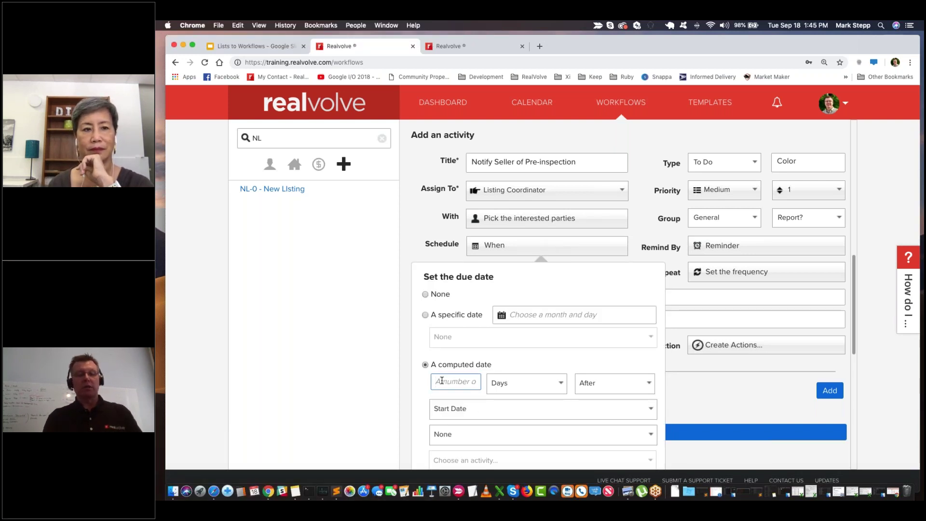
text(1)
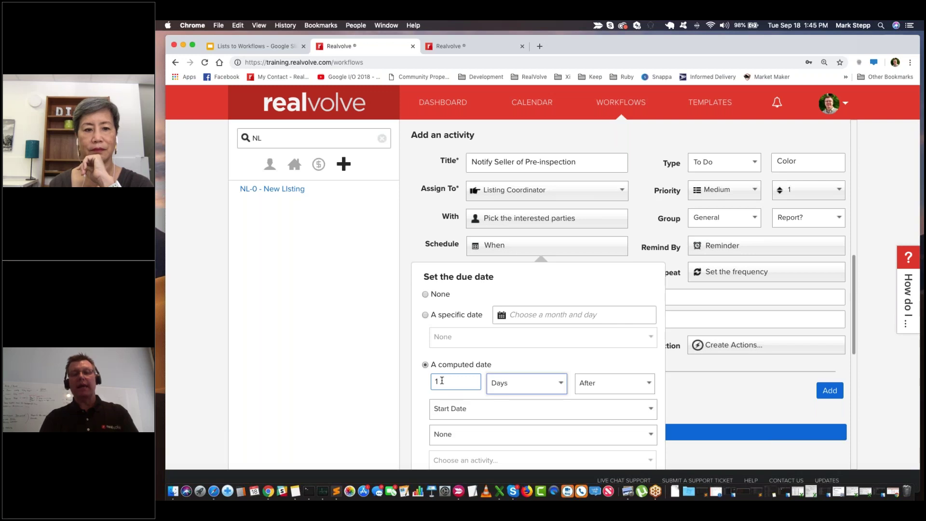
click(603, 390)
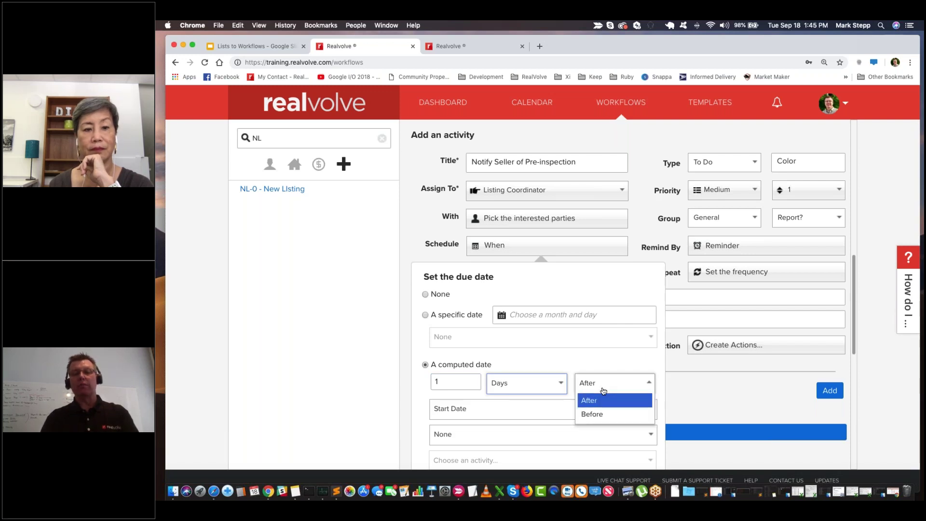
click(592, 414)
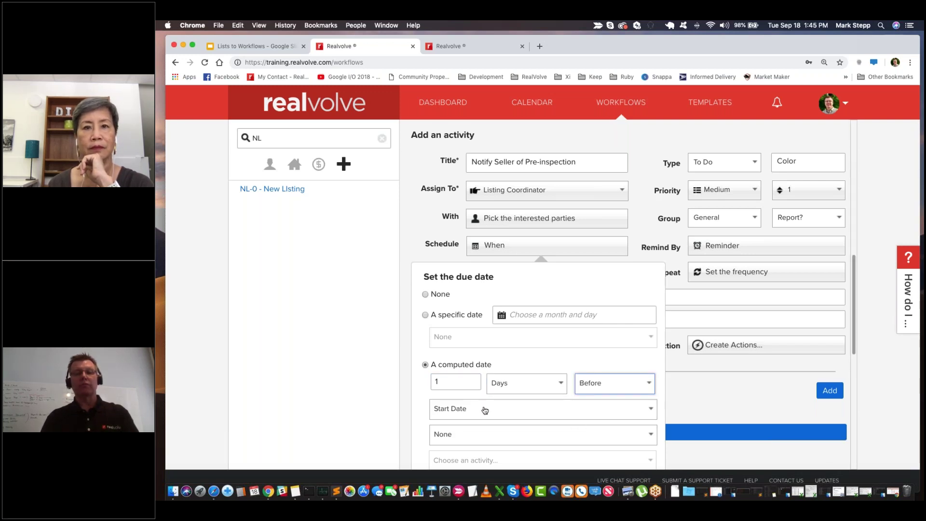
scroll(482, 409, down, 3)
click(476, 350)
text(pre)
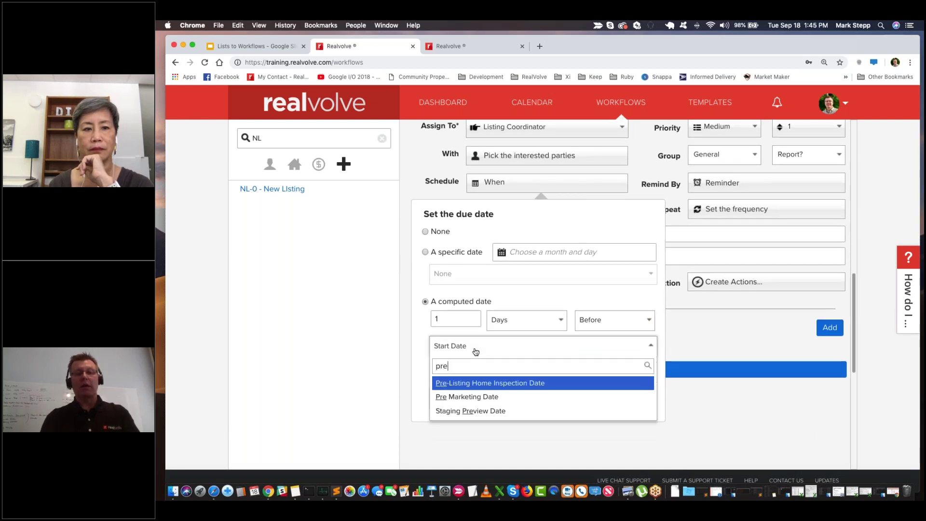
click(501, 384)
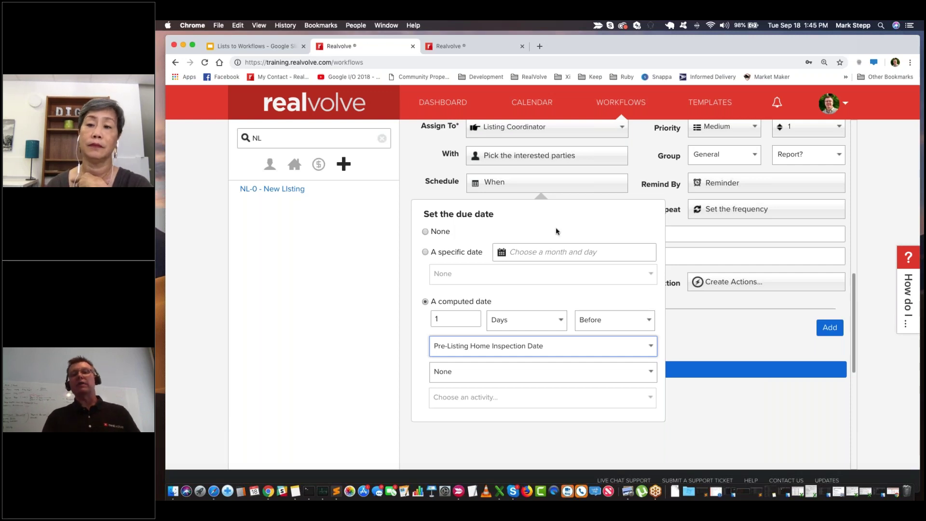
click(635, 180)
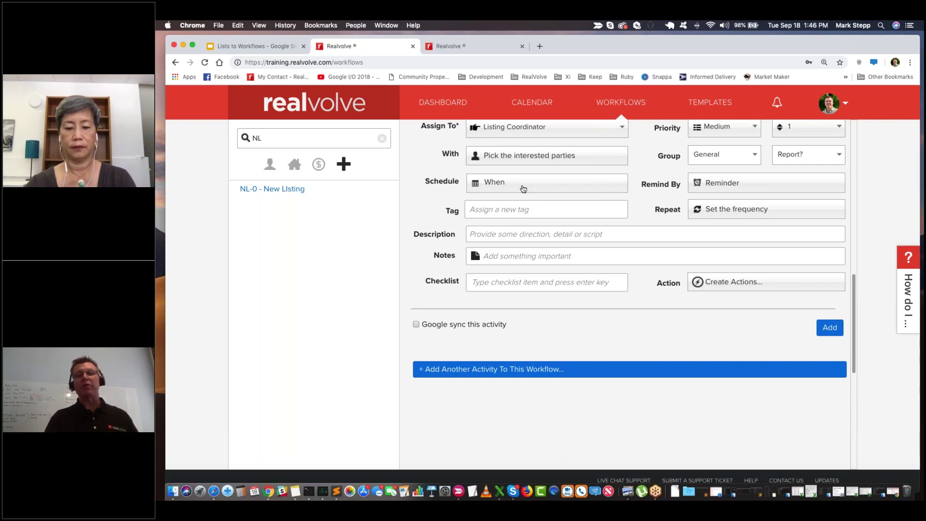
Create an action titled "Send Email" for the Notify Seller of Pre-inspection activity
click(731, 287)
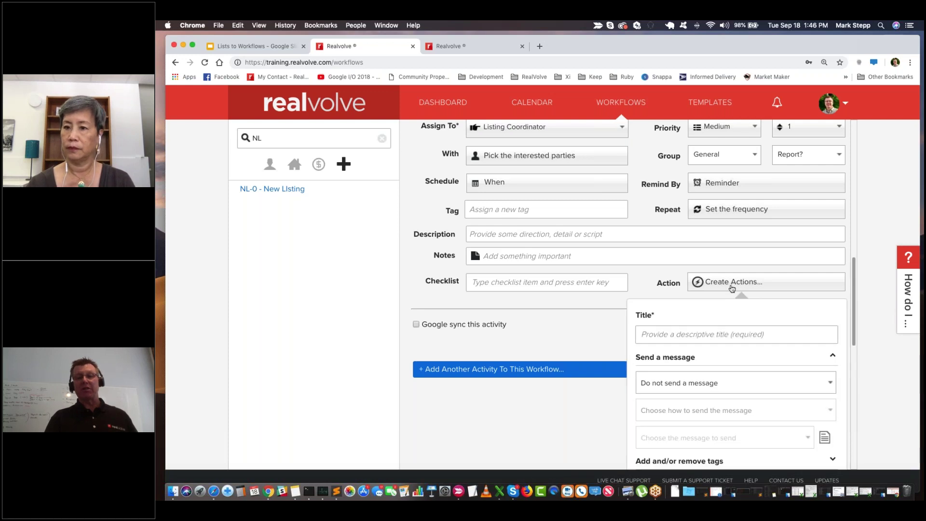
click(673, 337)
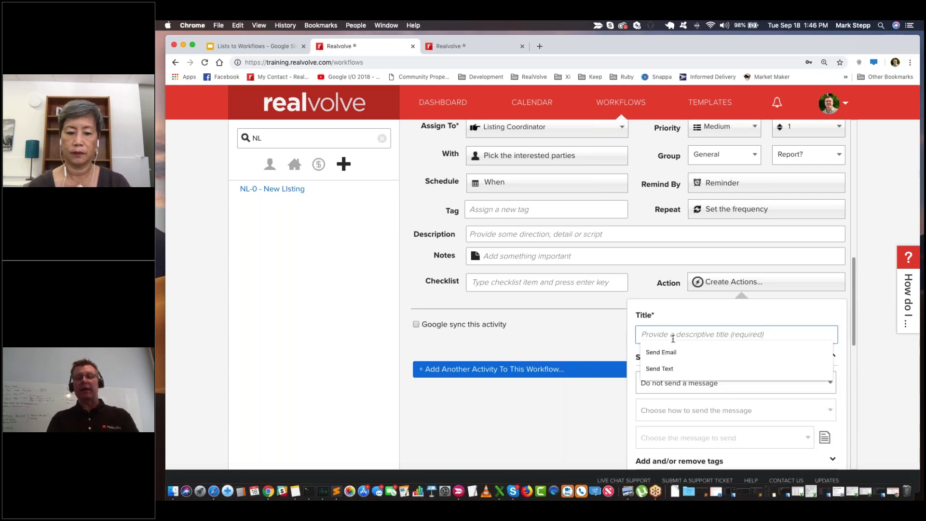
text(Send S)
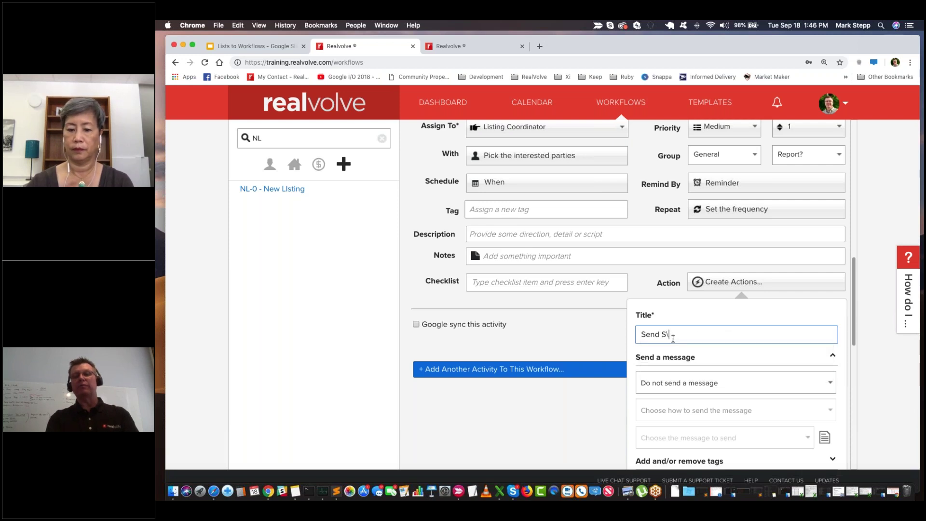
key(BackSpace)
text(Email)
key(Tab)
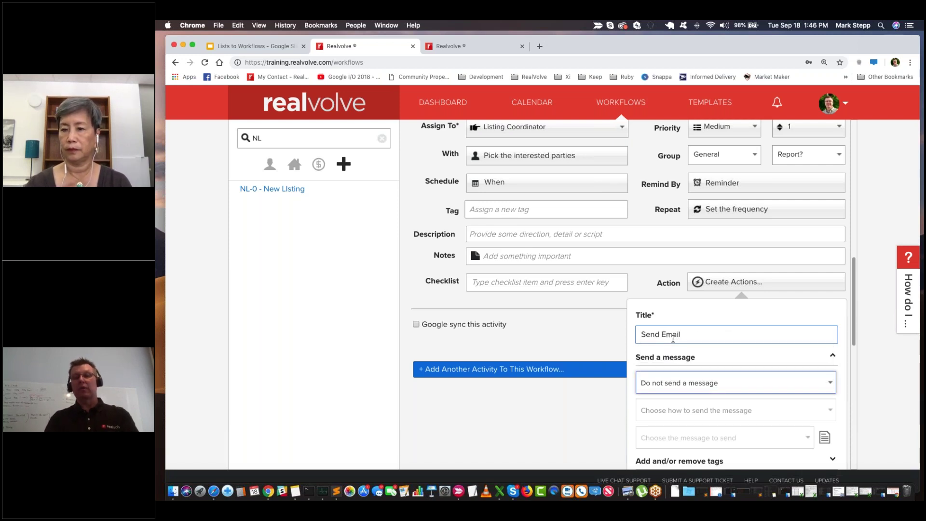
Set the action to send an email message manually with preview
scroll(675, 314, down, 3)
click(678, 278)
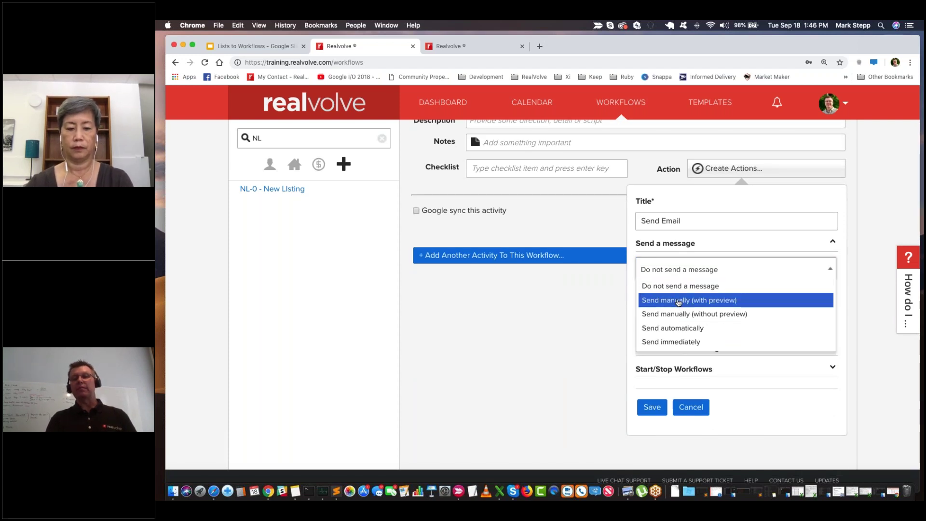
click(679, 301)
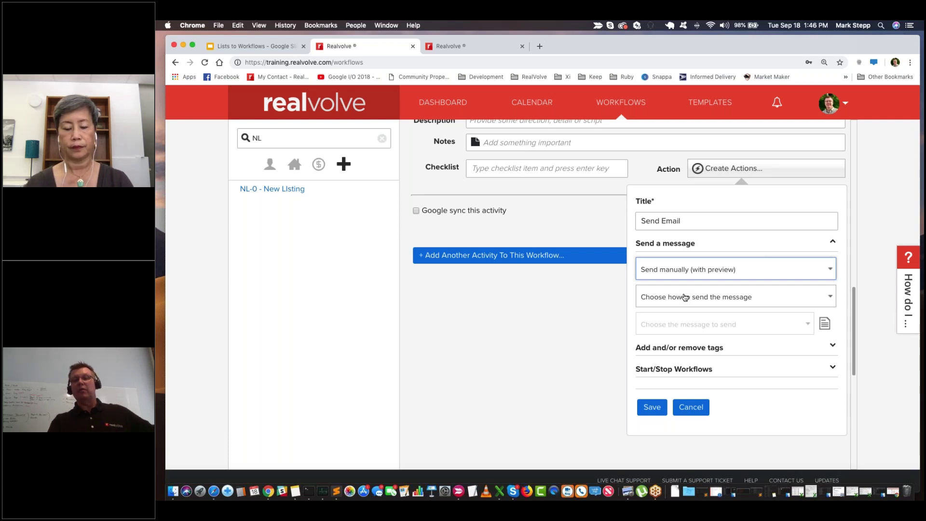
click(685, 297)
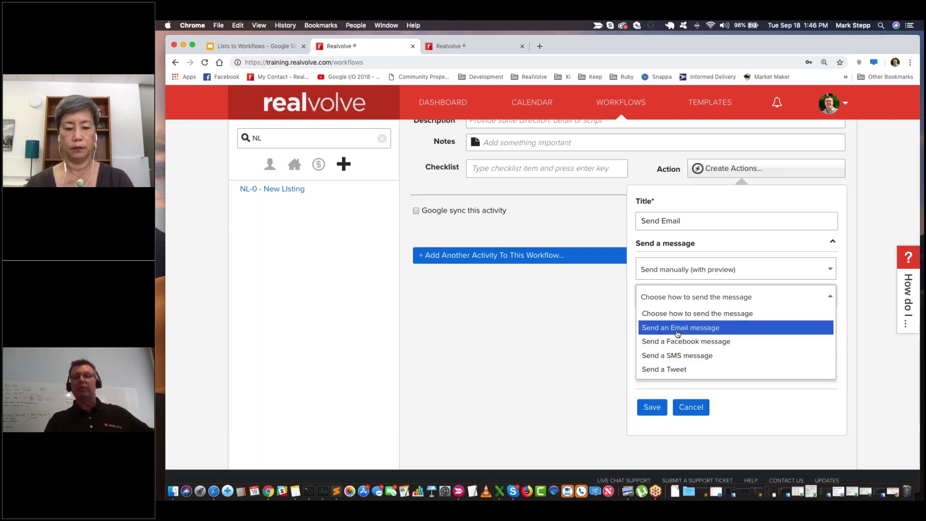
click(675, 330)
Choose the NL02-Notify Seller of Inspection template as the message and save the action
click(669, 327)
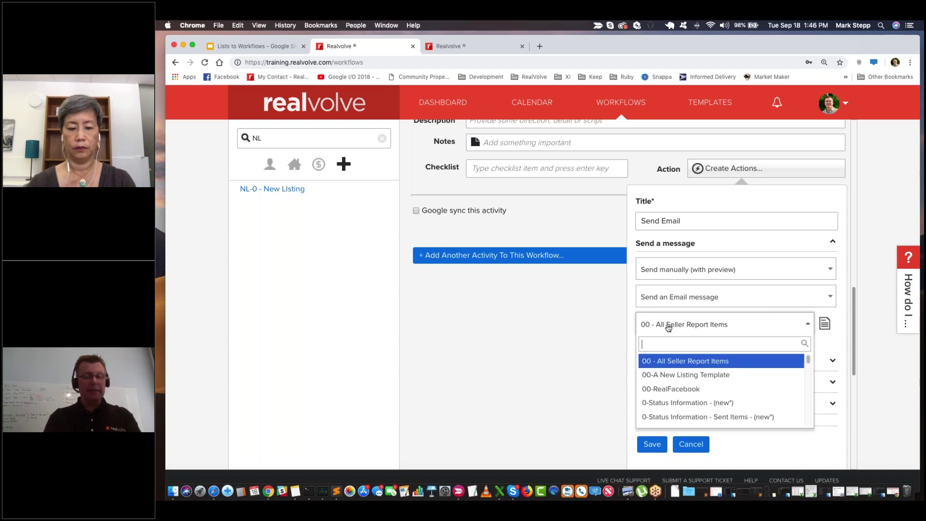
text(nl02)
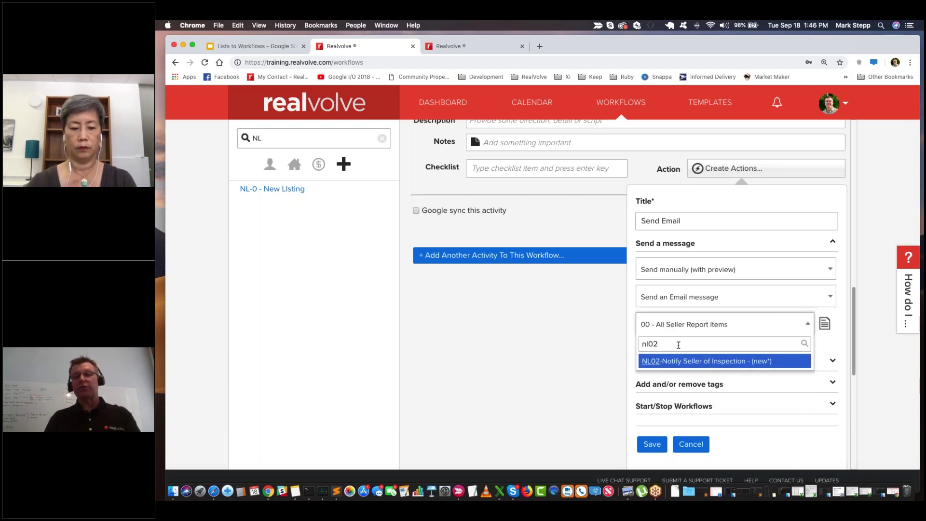
click(692, 363)
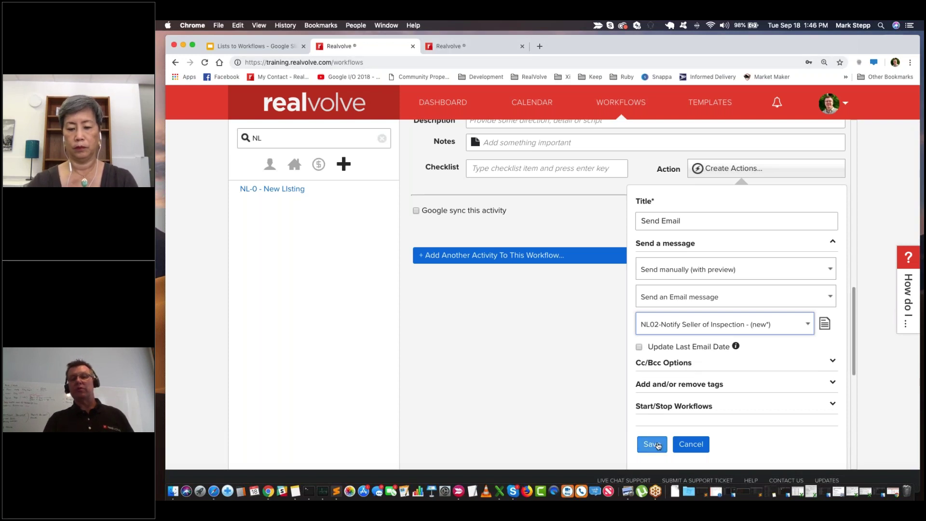
click(655, 444)
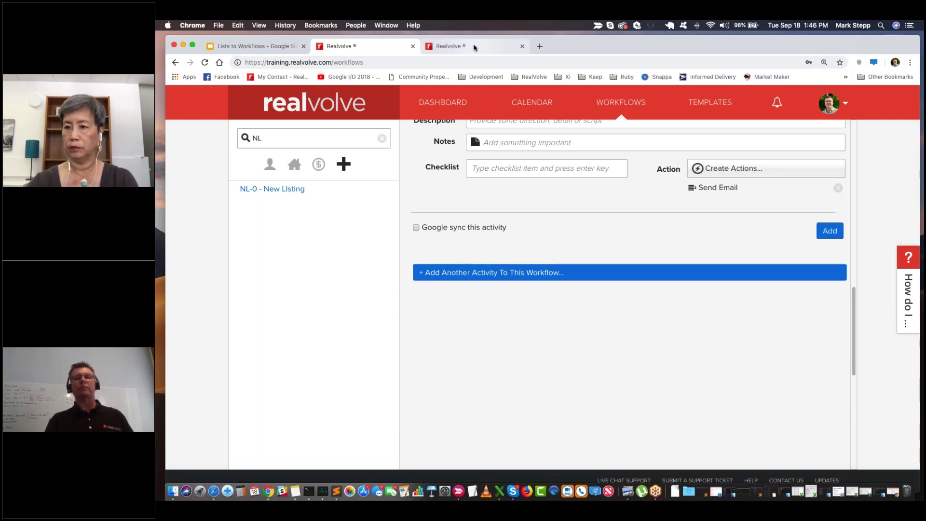
Review the NL02-Notify Seller of Inspection email template and add the Notify Seller of Pre-inspection activity to the workflow
click(473, 46)
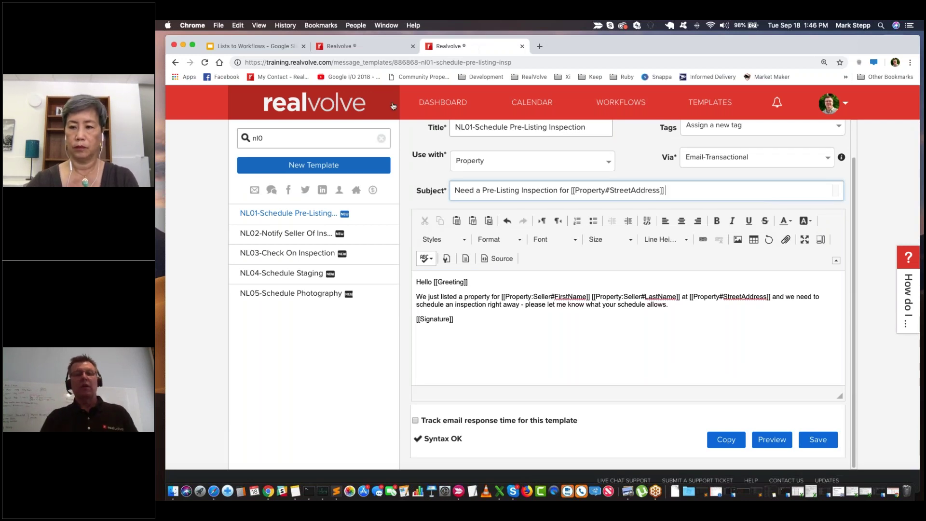
click(268, 235)
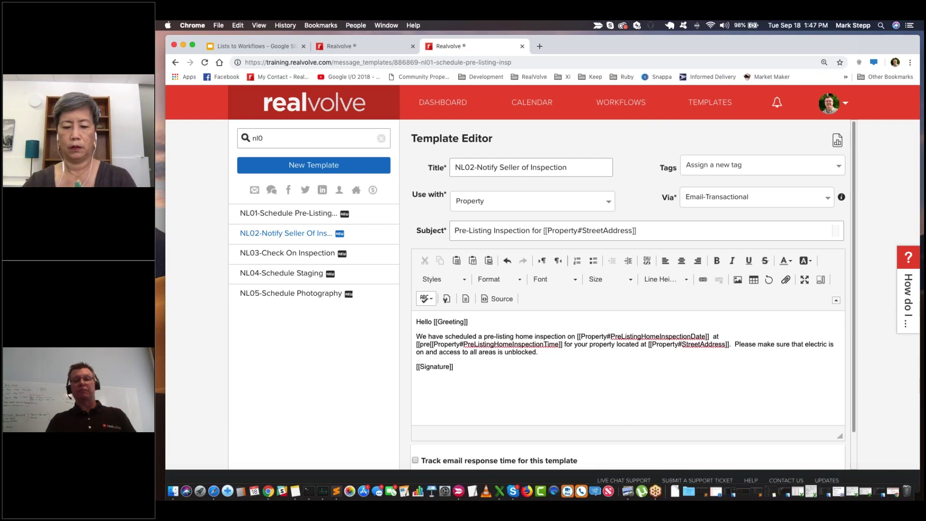
click(386, 45)
scroll(629, 241, up, 5)
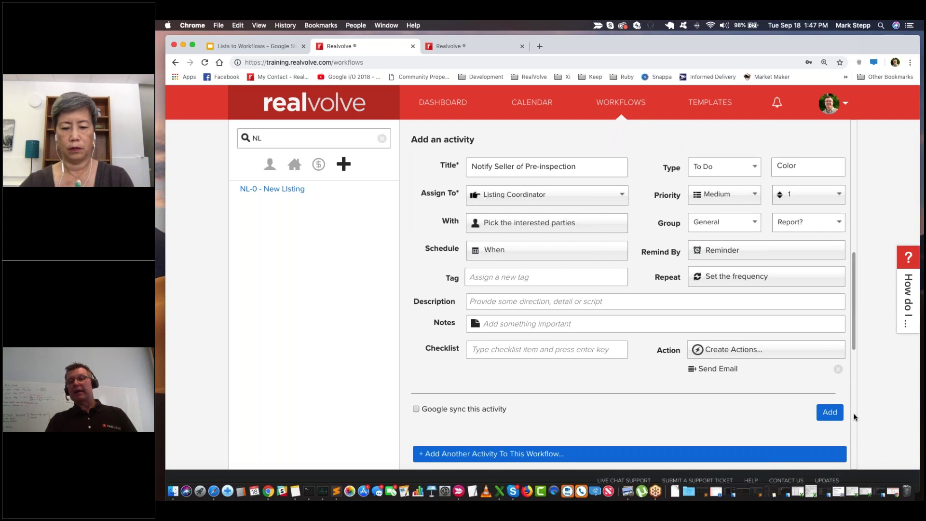
click(838, 413)
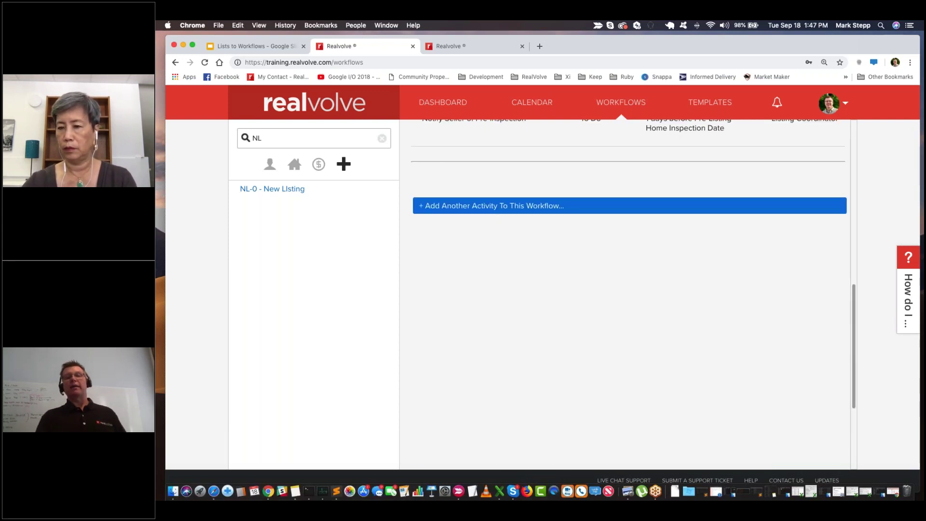
Change the Notify Seller of Pre-inspection activity's type to Email and update it
scroll(601, 247, up, 3)
mouse_move(602, 248)
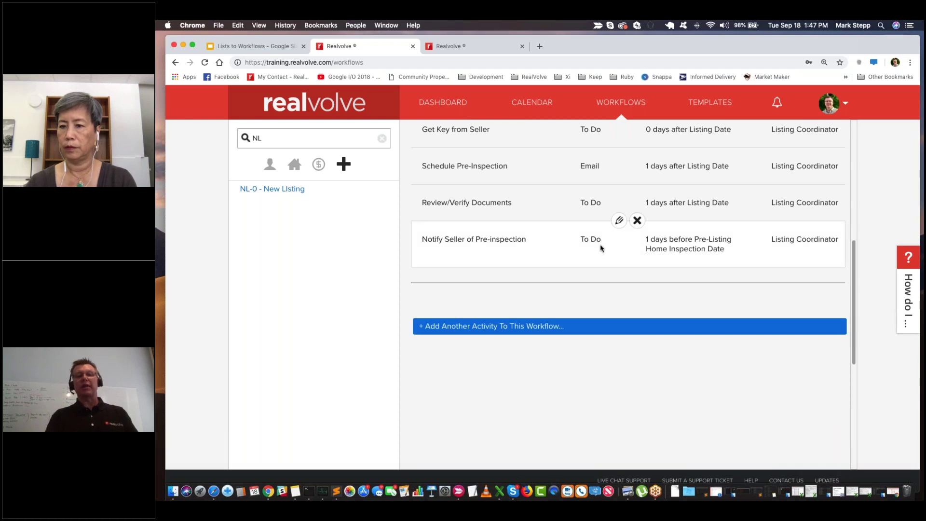
click(619, 221)
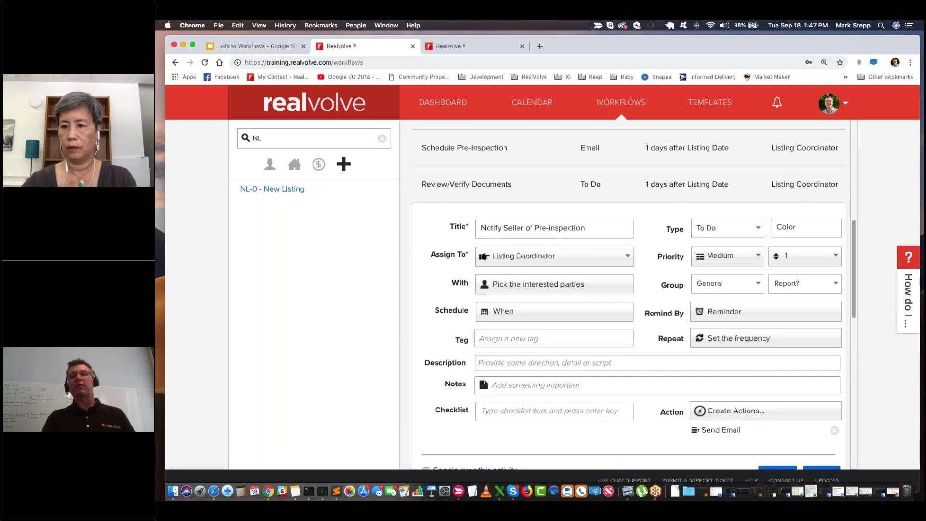
click(724, 150)
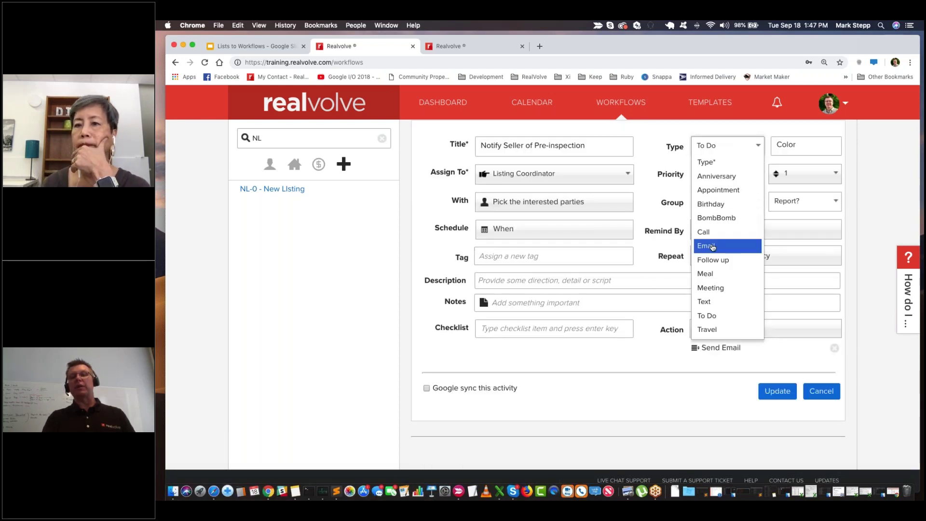
click(712, 246)
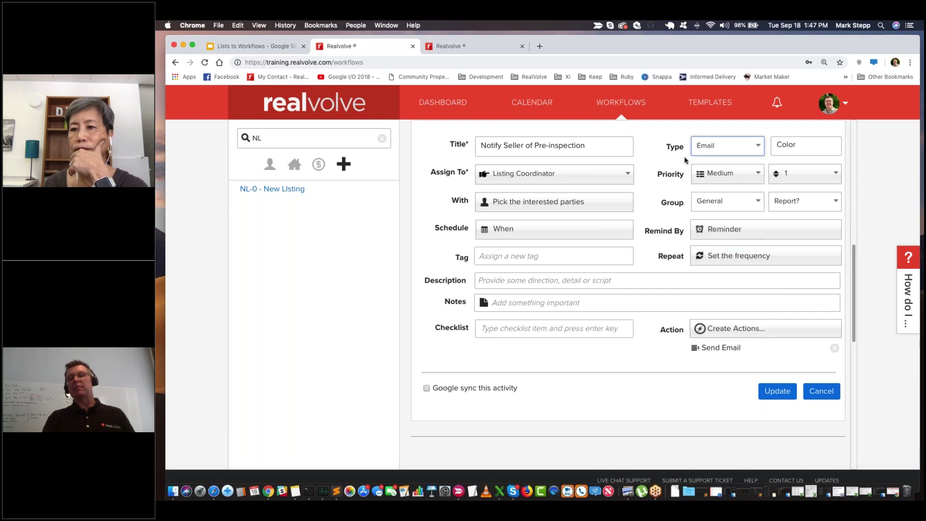
click(776, 390)
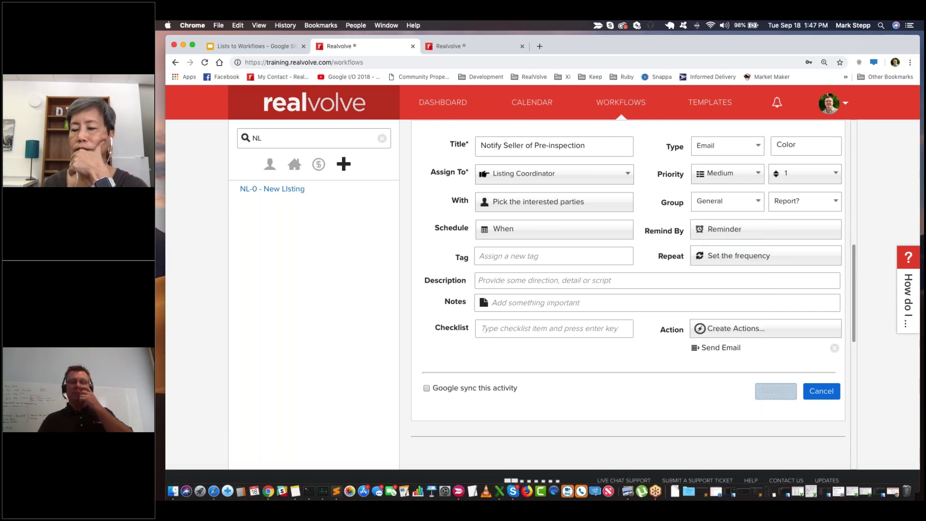
Start another workflow activity titled "Verify Pre-Listing Inspection Date" and assign it to the Listing Coordinator
scroll(555, 226, up, 5)
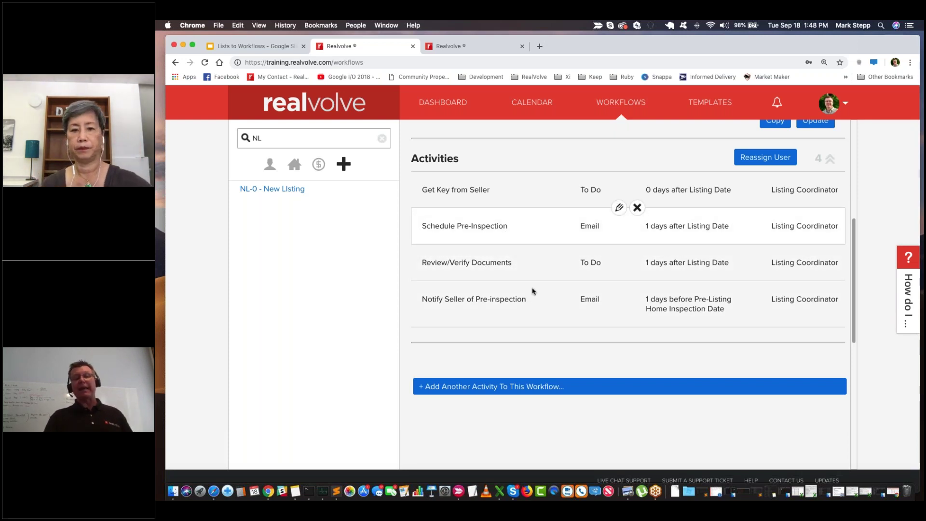
click(502, 386)
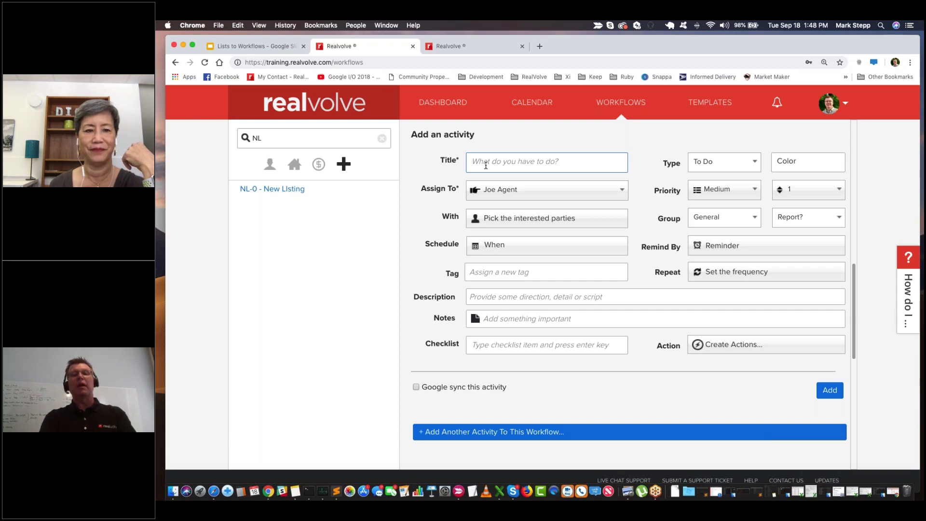
text(Verify PRe-Listingg)
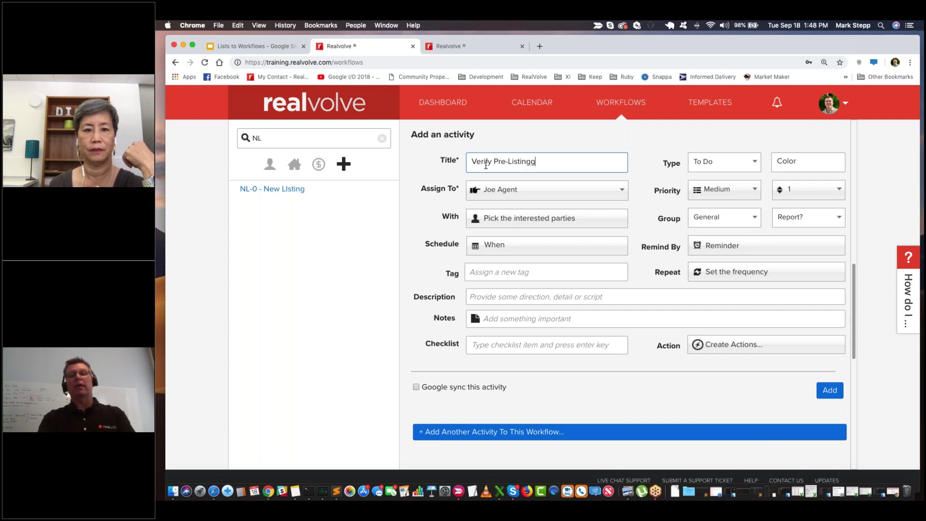
key(BackSpace)
text(Inspection Date)
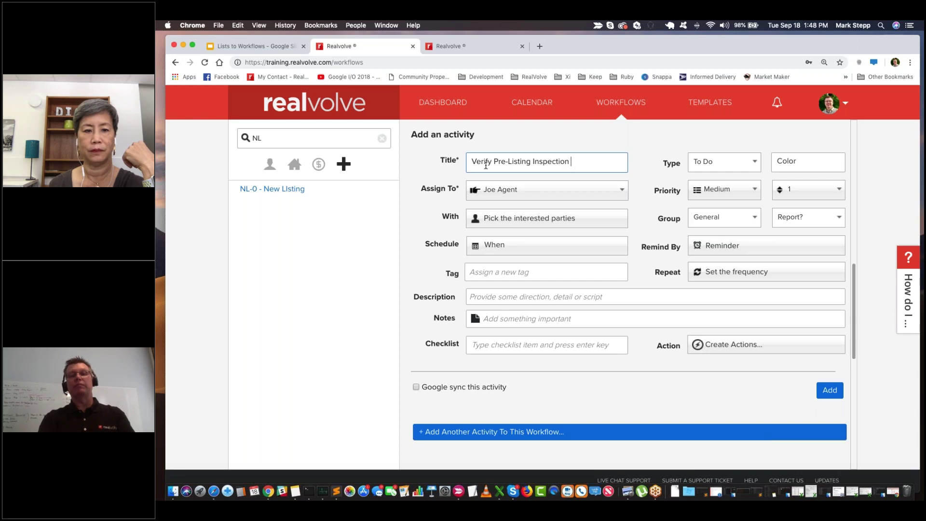
click(497, 191)
scroll(516, 289, down, 3)
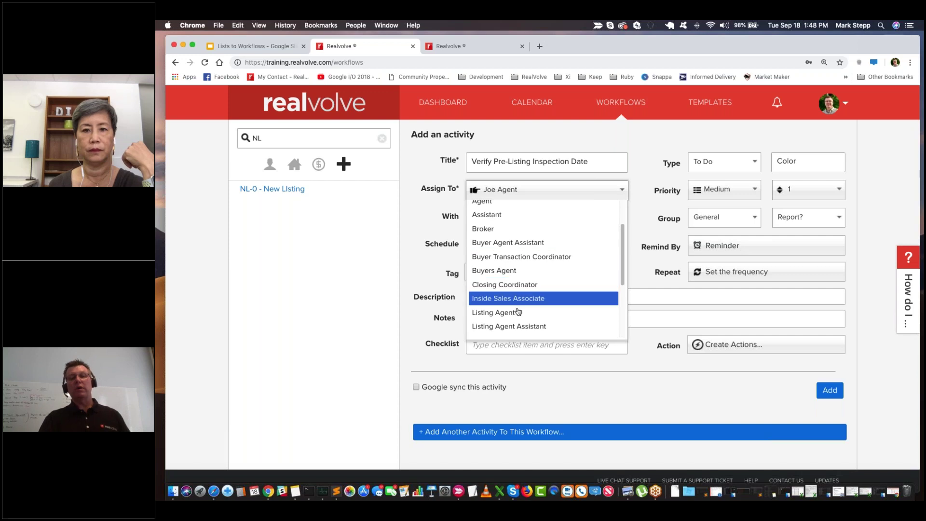
scroll(519, 310, down, 2)
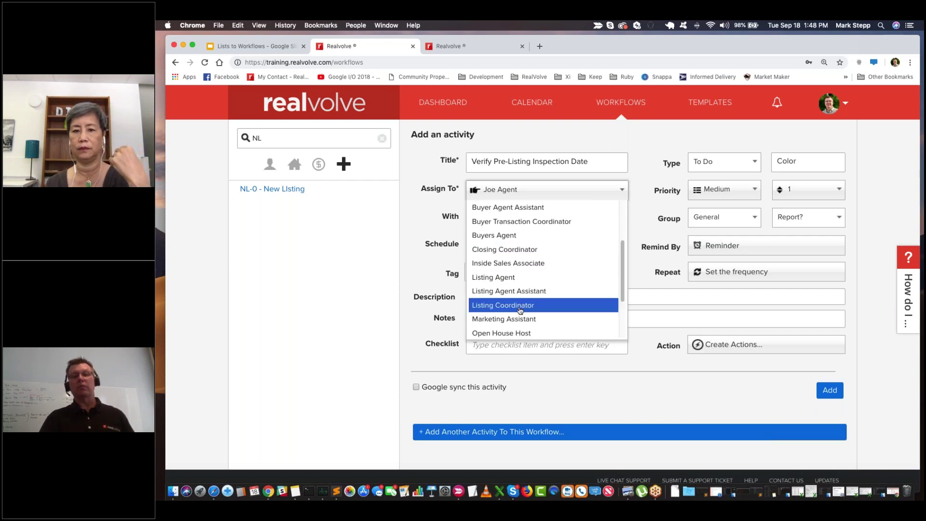
click(519, 305)
Set the Pre Listing Home Inspector party member as the interested party for the Verify Pre-Listing Inspection Date activity
click(540, 223)
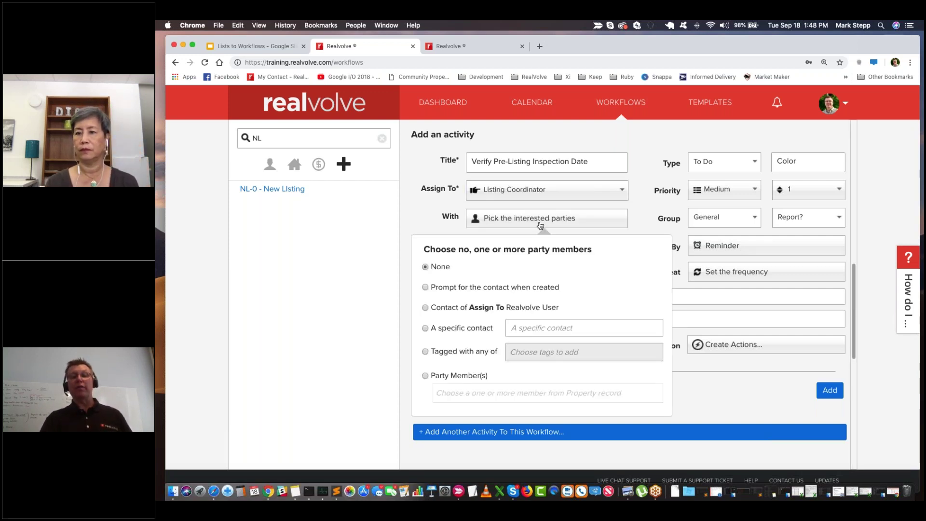
click(425, 376)
text(pre)
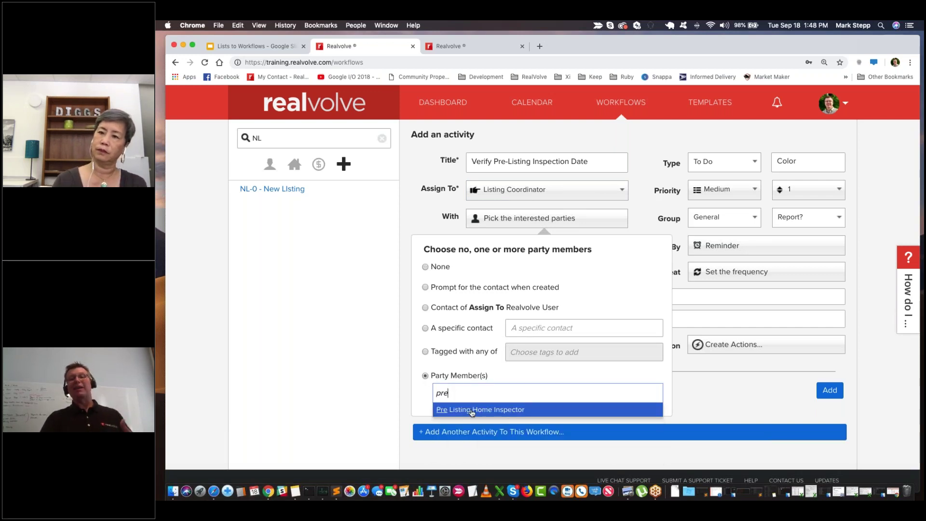
key(Return)
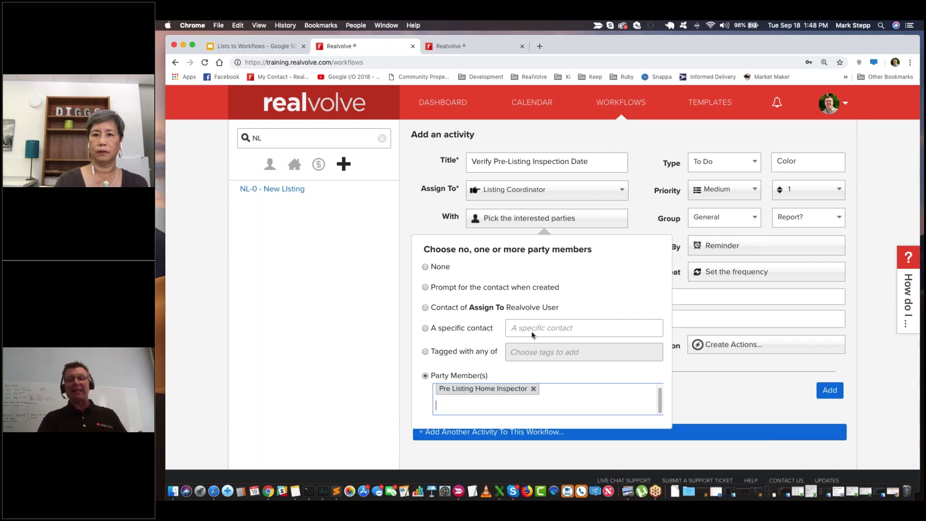
click(638, 220)
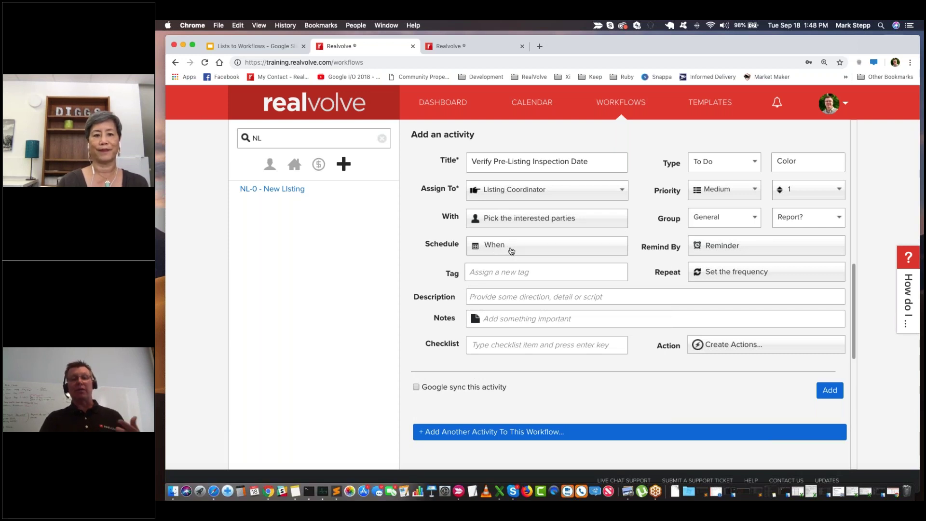
Schedule the activity with a computed due date of 1 day after the Completion Date of the Schedule Pre-Inspection activity
click(492, 245)
click(456, 380)
scroll(419, 271, down, 3)
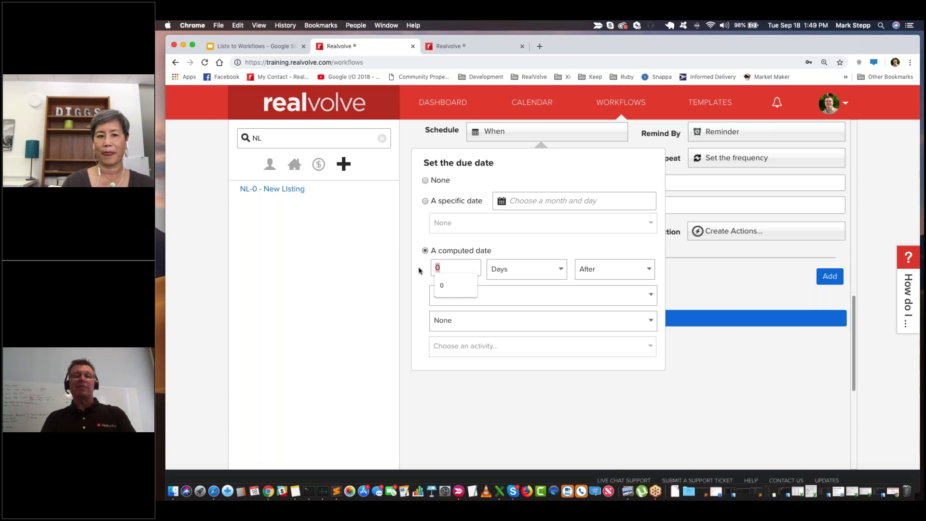
text(1)
key(Tab)
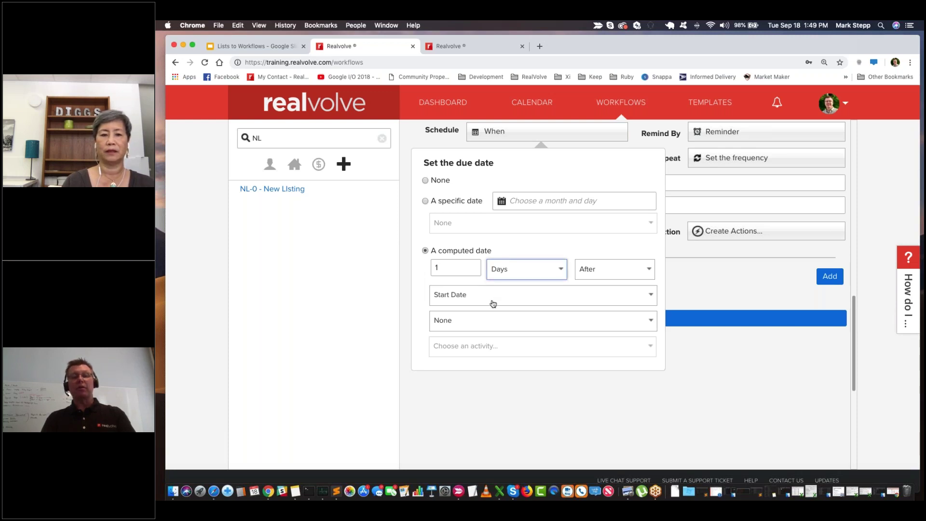
click(493, 304)
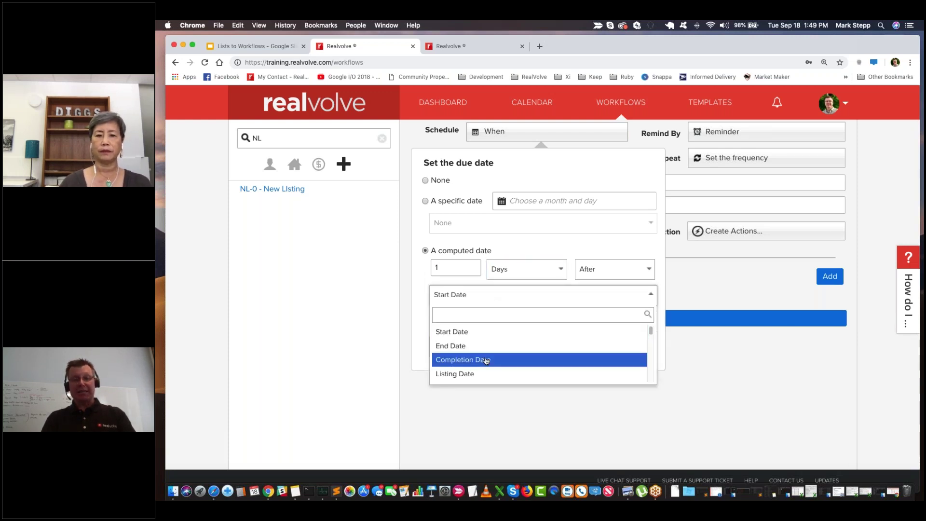
click(486, 360)
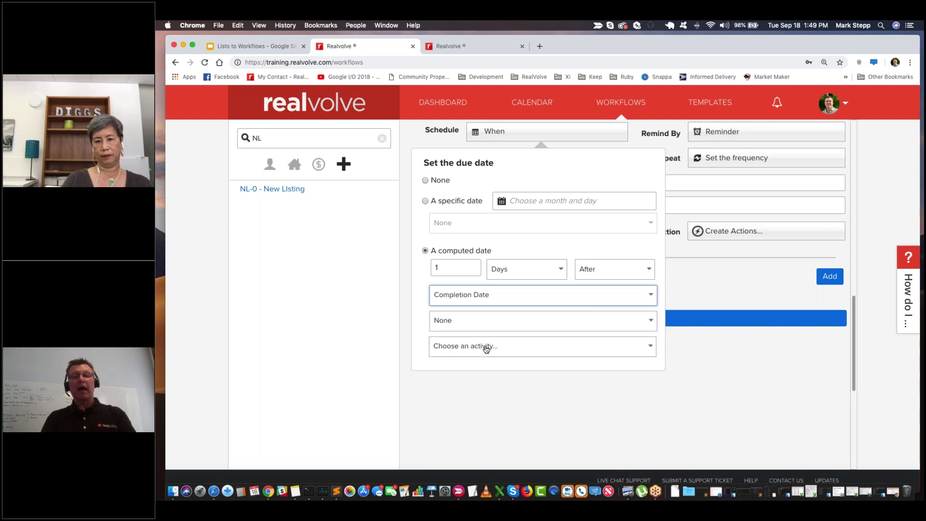
click(486, 347)
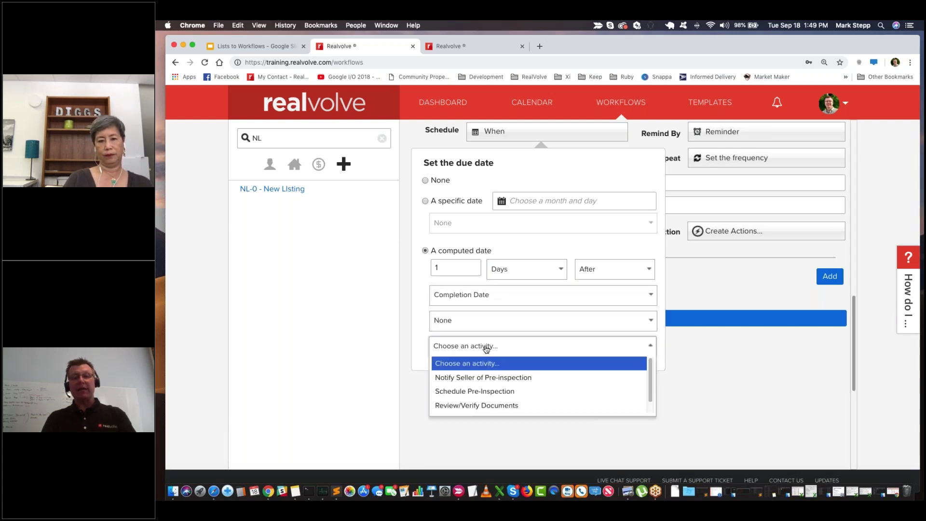
click(492, 395)
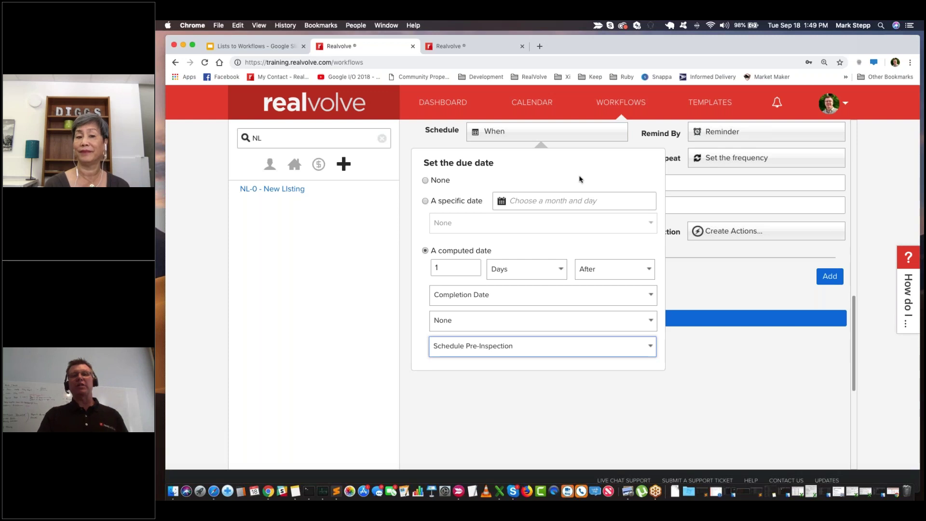
click(562, 138)
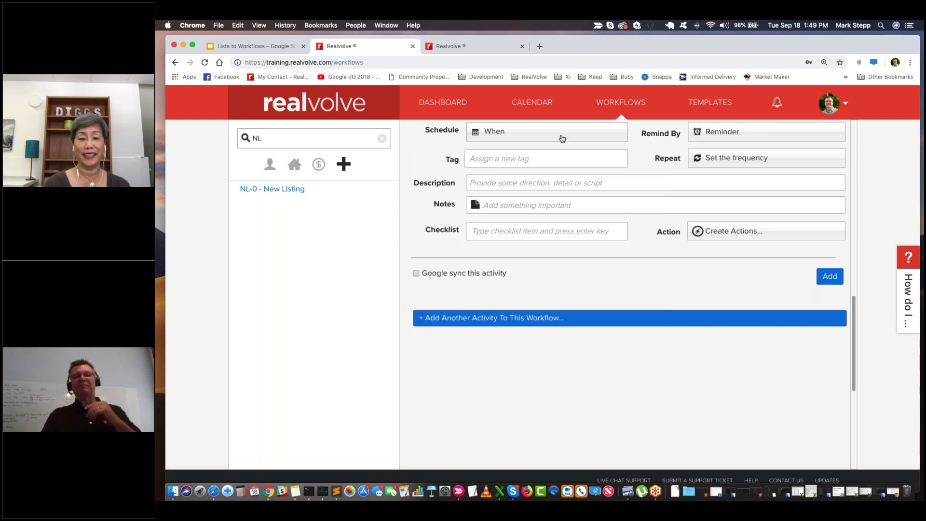
Add the merge field [[Property#PreListingHomeInspectionDate]] as a checklist item on the activity
click(548, 230)
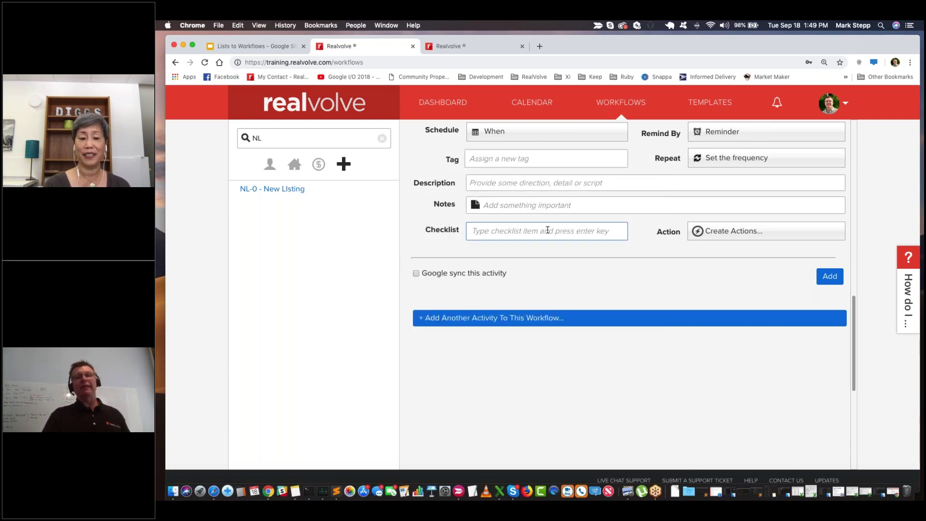
scroll(548, 230, up, 3)
scroll(514, 333, up, 1)
click(514, 335)
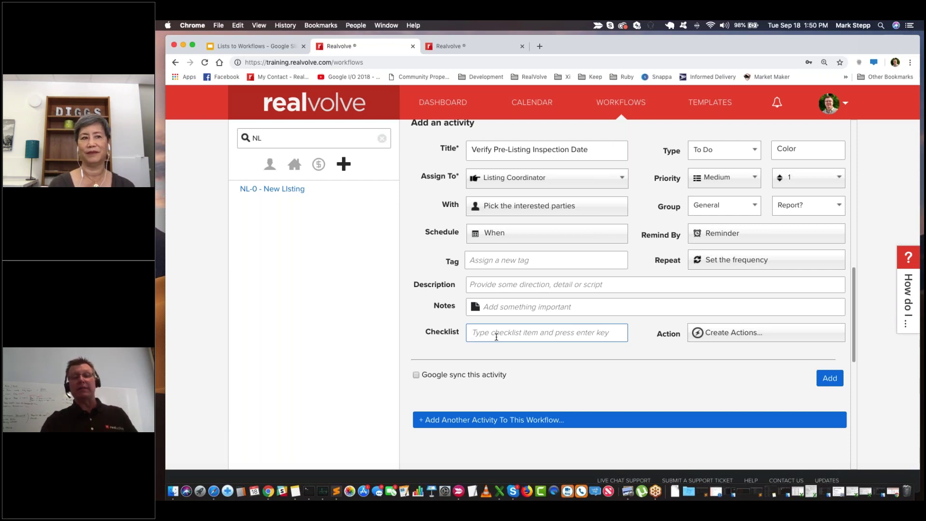
text([[)
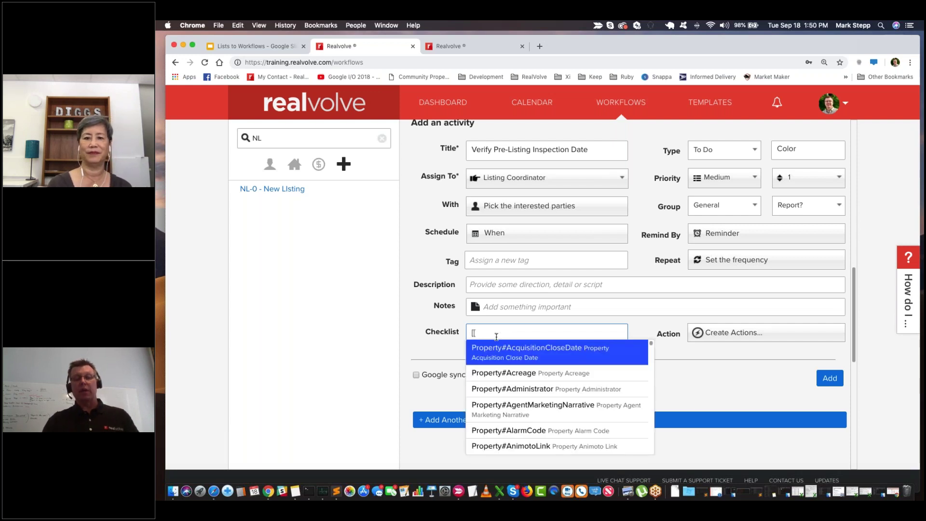
text(pre)
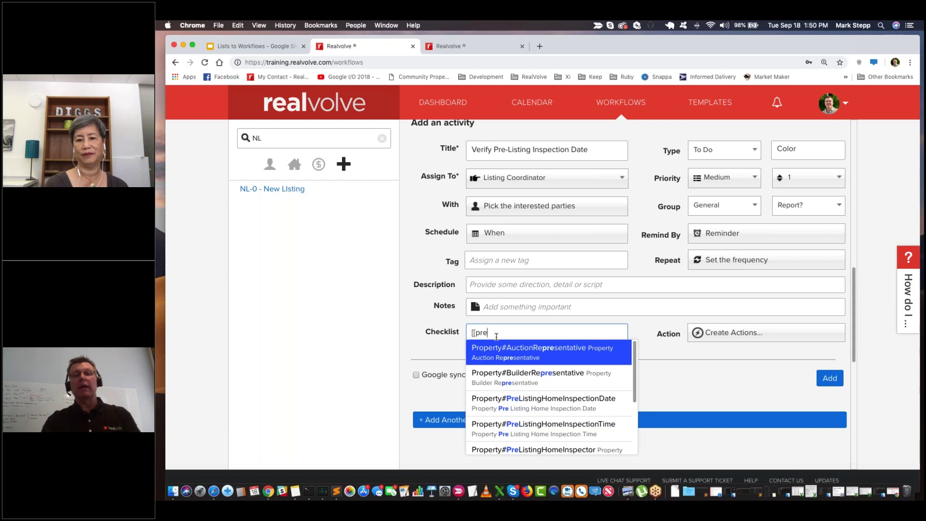
text(-)
text(list)
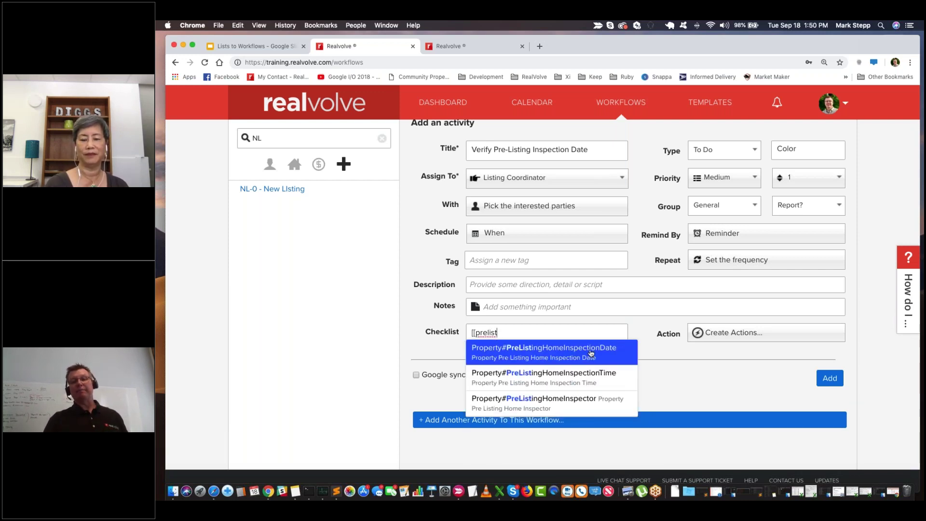
key(Return)
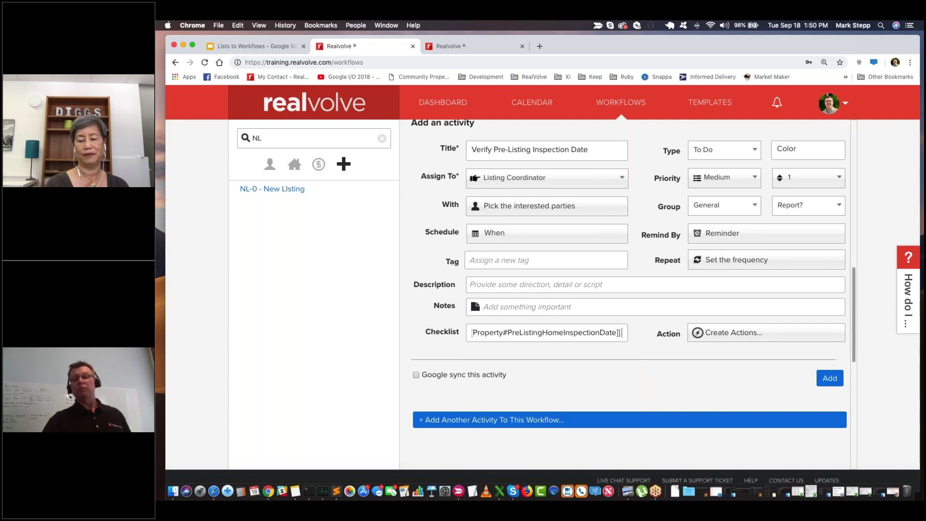
key(Return)
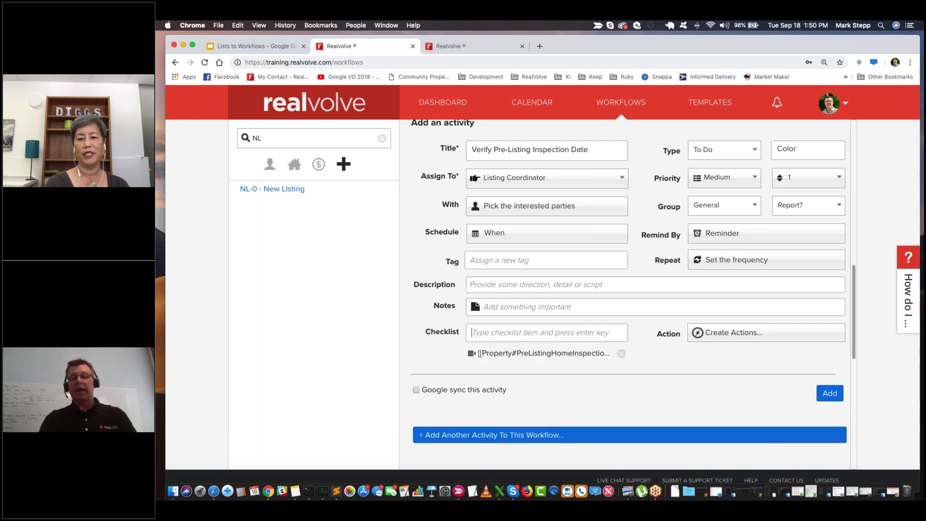
Add the PreListingHomeInspectionTime property merge field as a second checklist item and add the activity to the workflow
text([[)
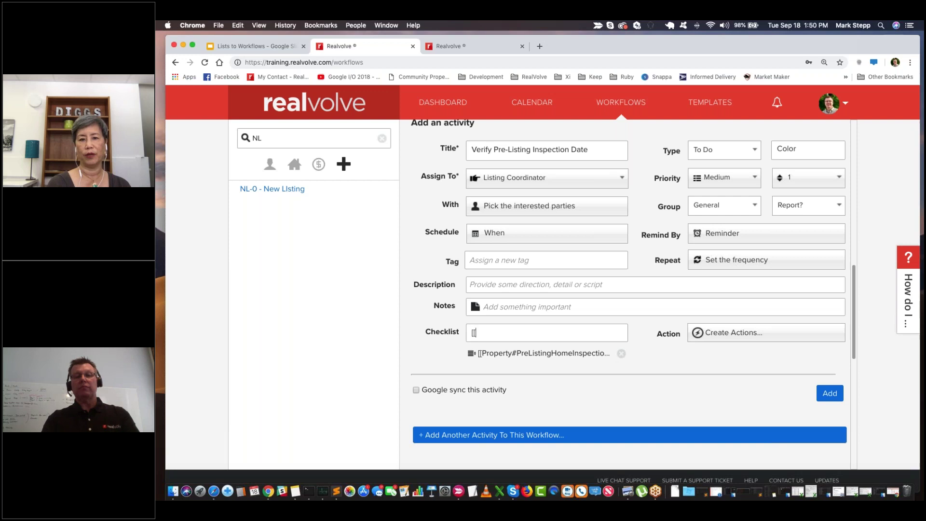
text(pre)
text(isting)
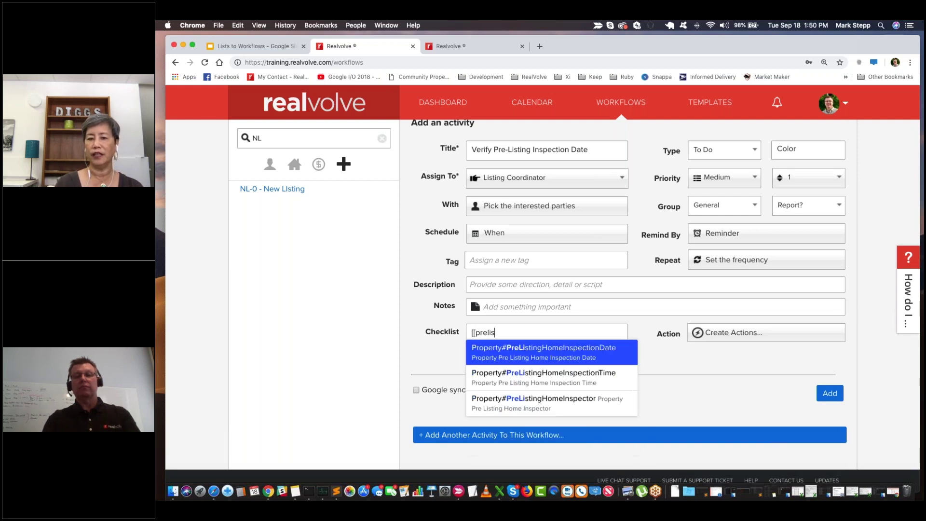
click(591, 379)
key(Return)
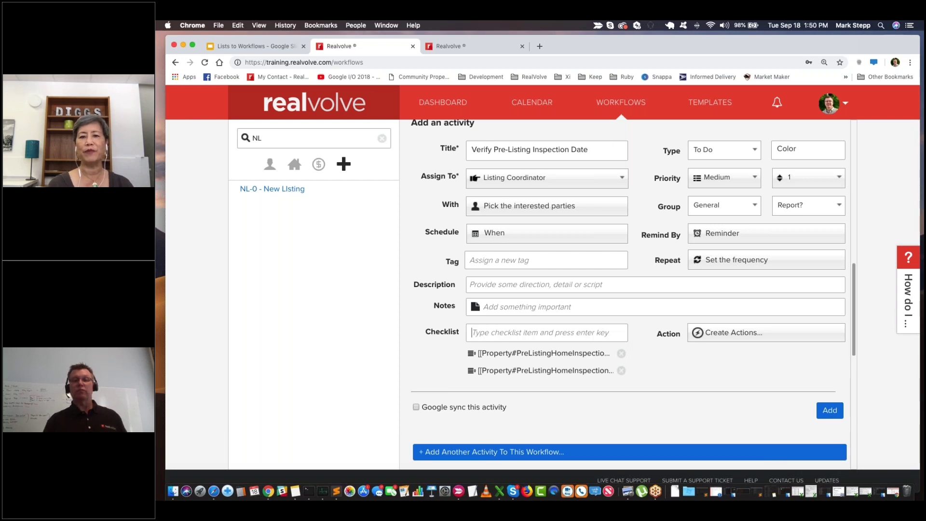
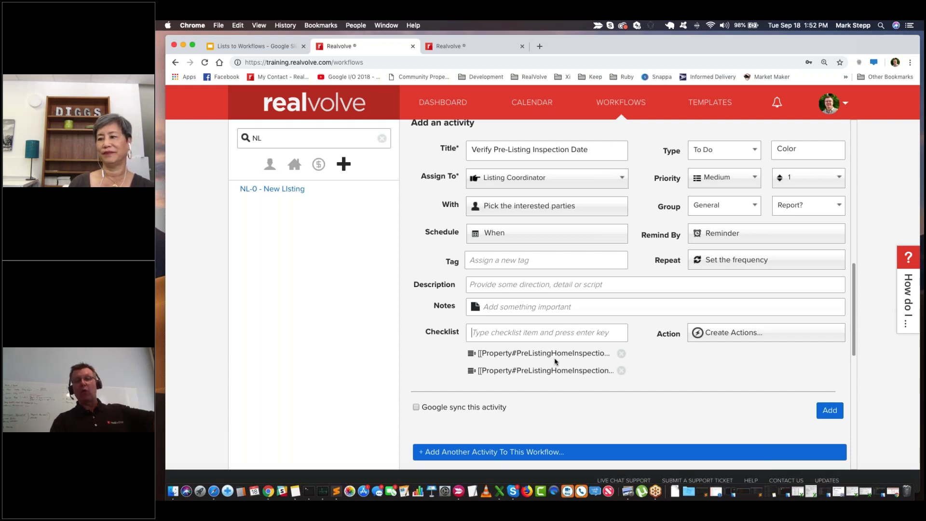
click(836, 413)
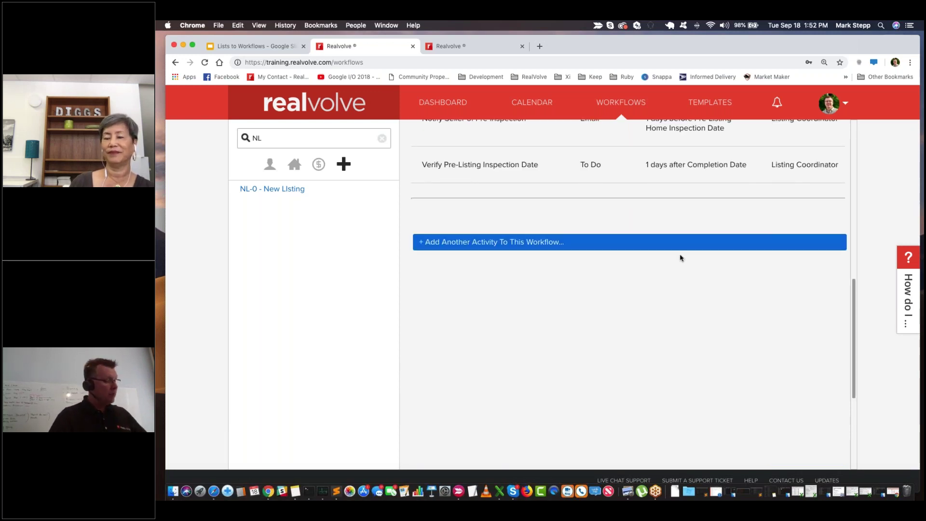
Start another workflow activity titled "Attend Pre-Inspection with Seller"
scroll(681, 257, up, 3)
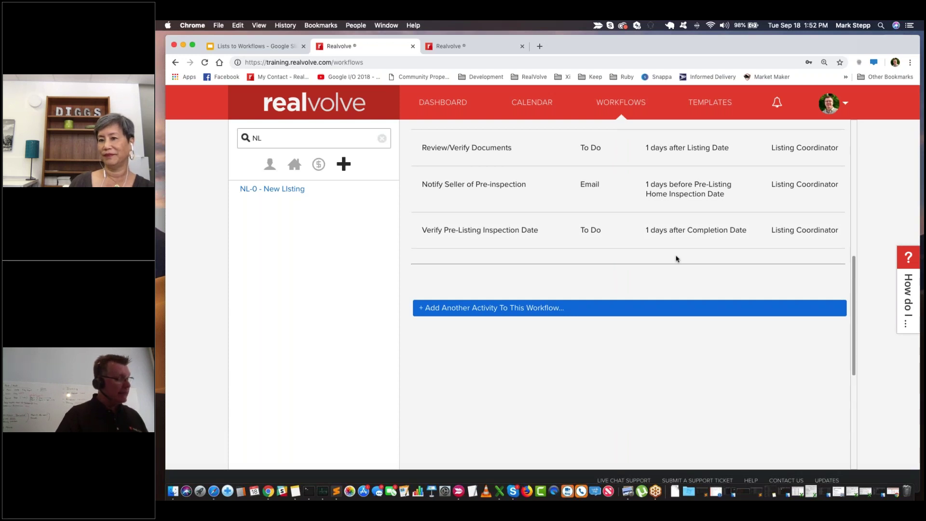
click(519, 309)
scroll(516, 338, down, 4)
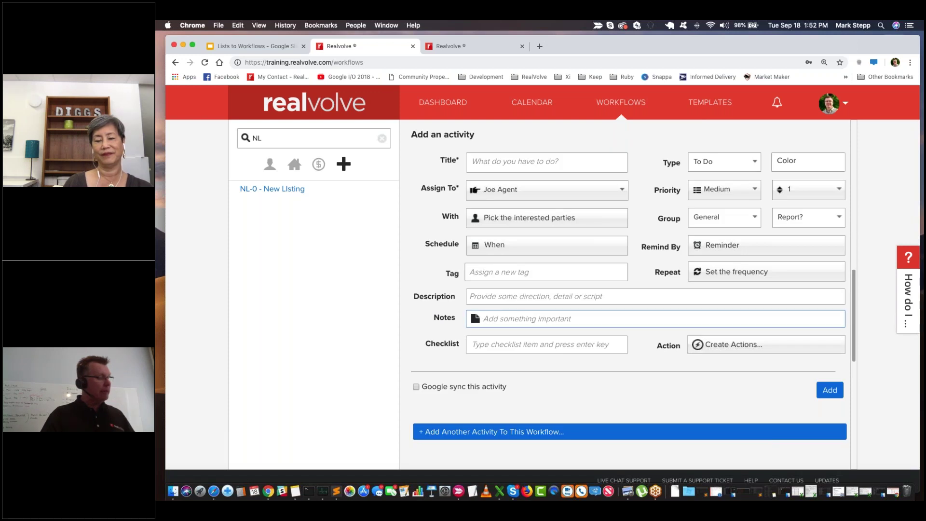
click(501, 160)
text(Attend )
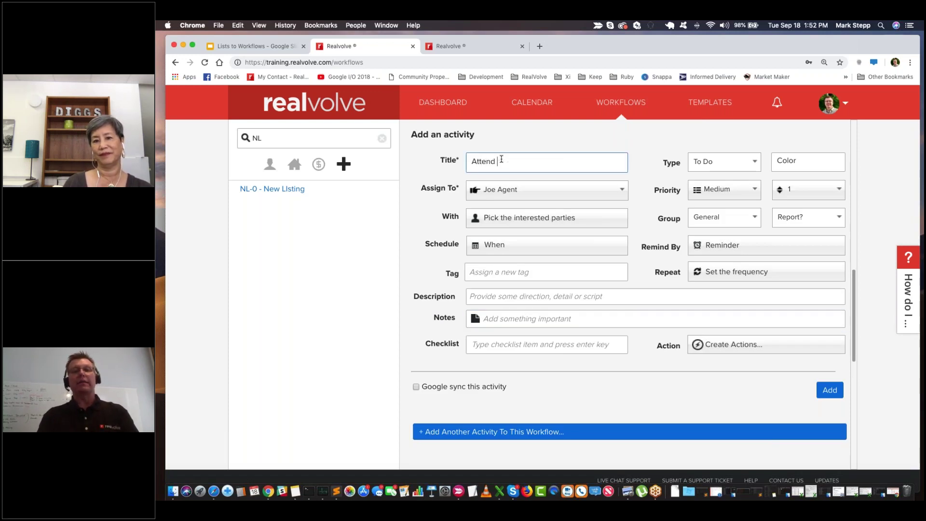
text(R)
text(re-Inpsec)
text(tion)
key(BackSpace)
key(BackSpace)
key(BackSpace)
key(BackSpace)
key(BackSpace)
key(BackSpace)
key(BackSpace)
key(BackSpace)
text(spection with Seller)
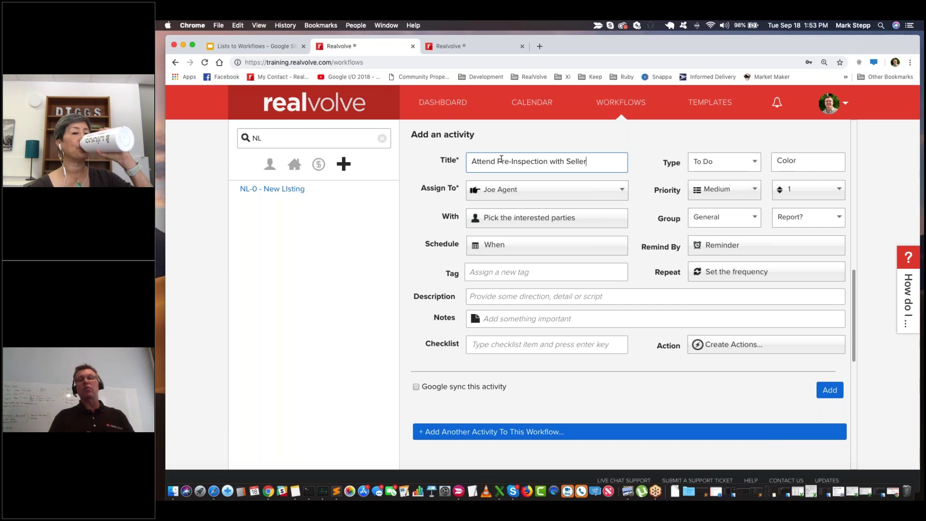
key(BackSpace)
key(BackSpace)
key(BackSpace)
key(BackSpace)
text(Seller)
Assign the Attend Pre-Inspection with Seller activity to the Listing Agent role
click(507, 202)
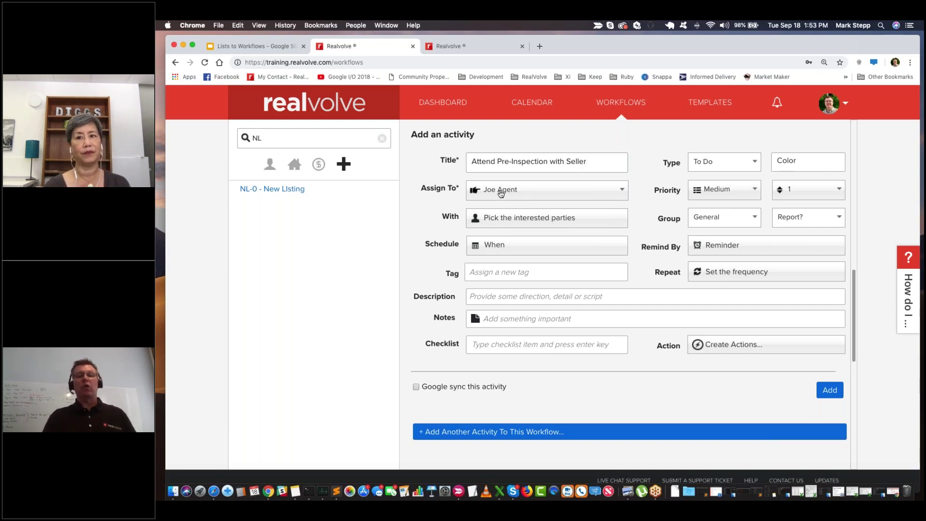
click(501, 193)
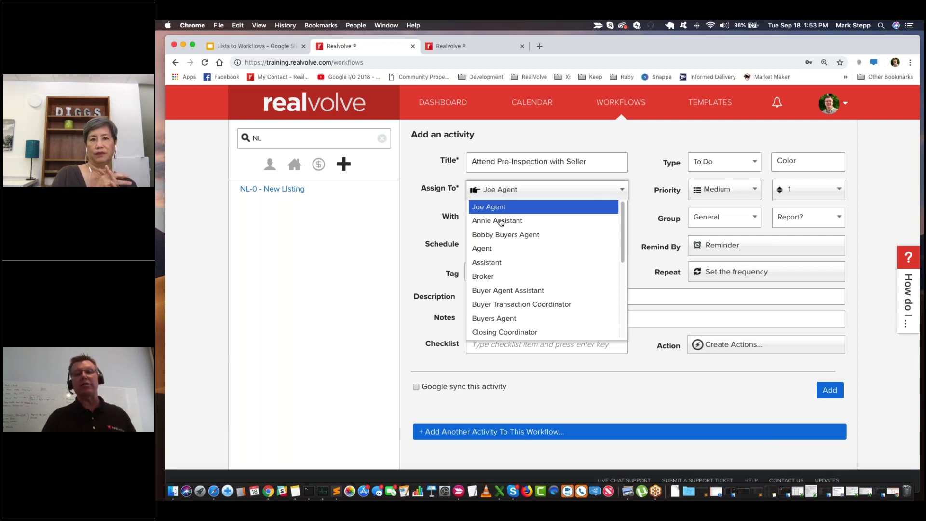
scroll(504, 222, down, 5)
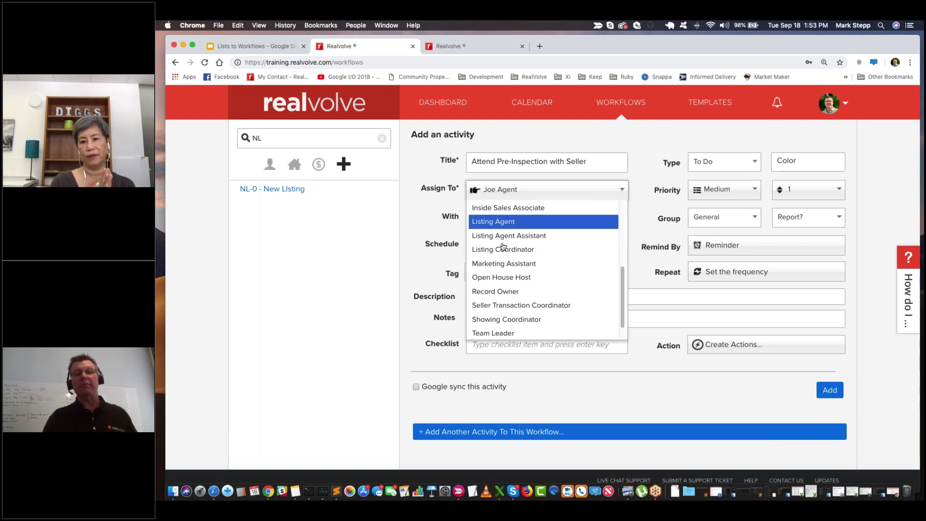
click(496, 225)
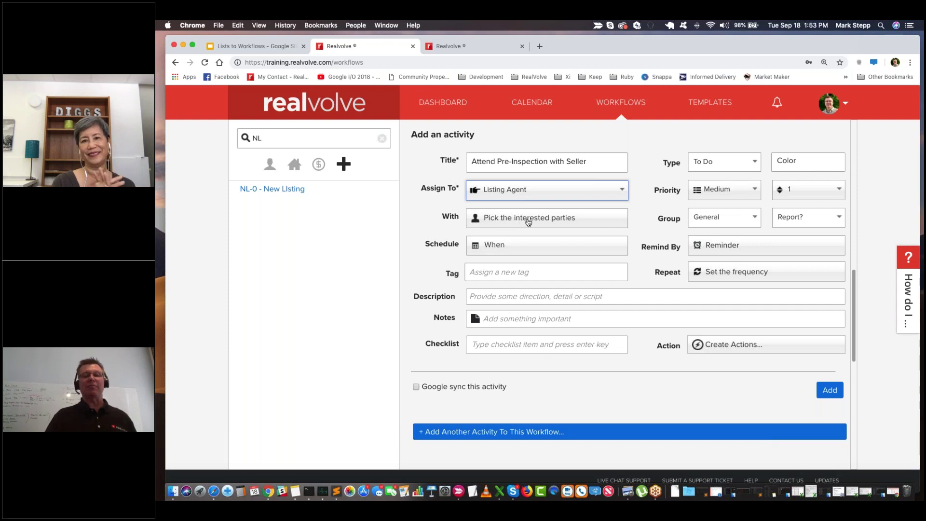
Set Seller and Pre Listing Home Inspector as the party members involved in the Attend Pre-Inspection with Seller activity
click(529, 222)
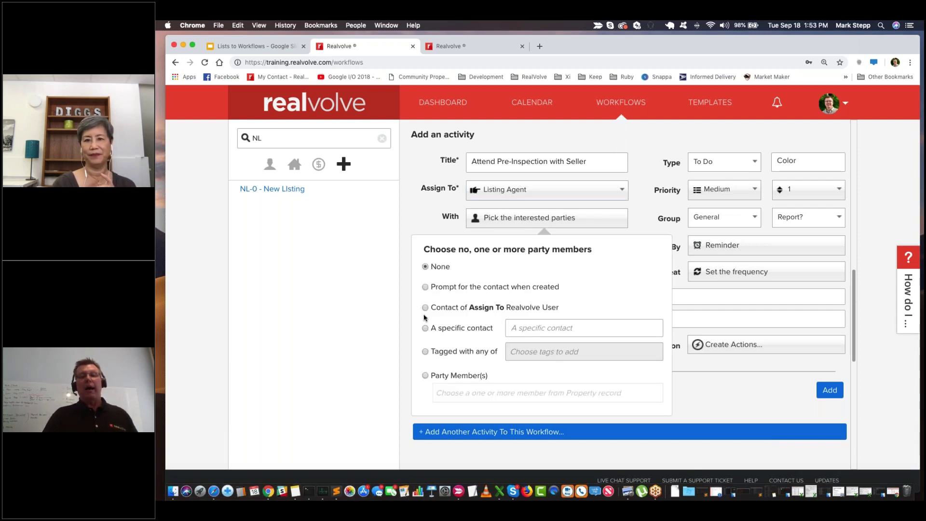
click(425, 375)
click(459, 393)
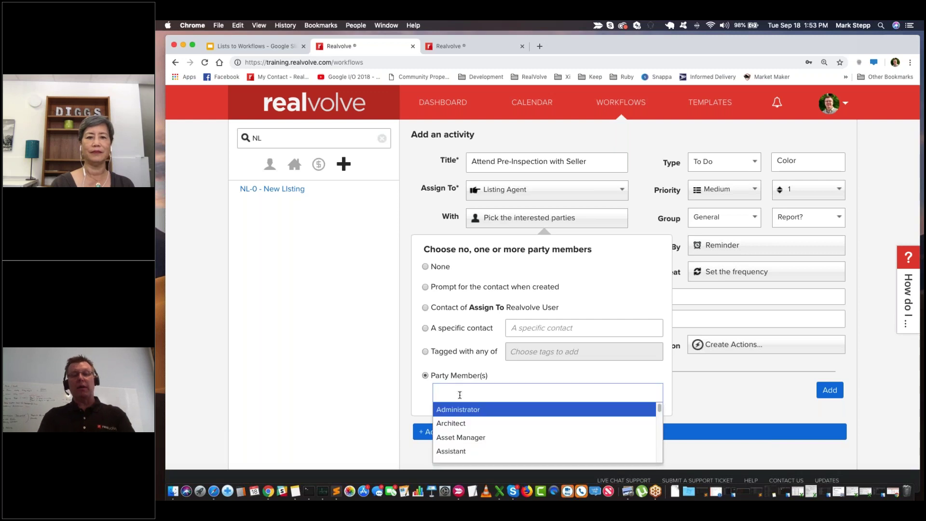
text(Seller)
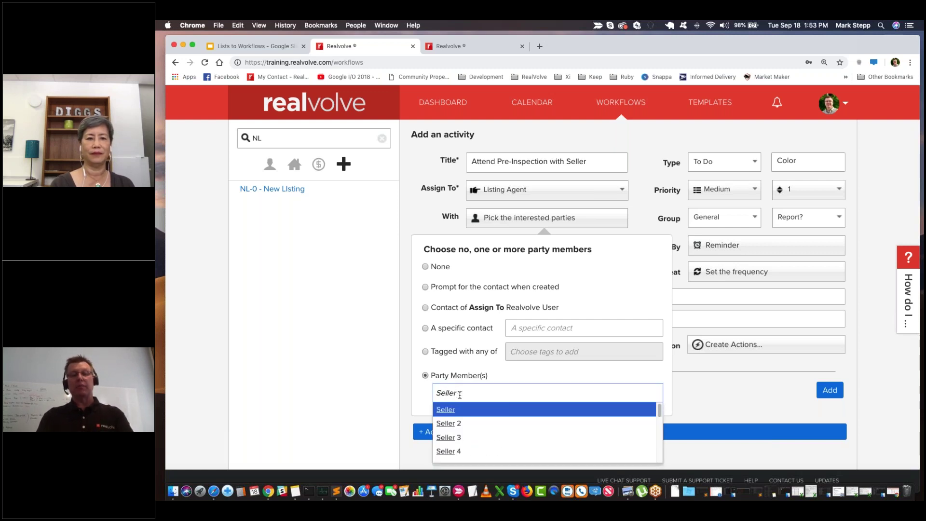
key(Return)
text(pre)
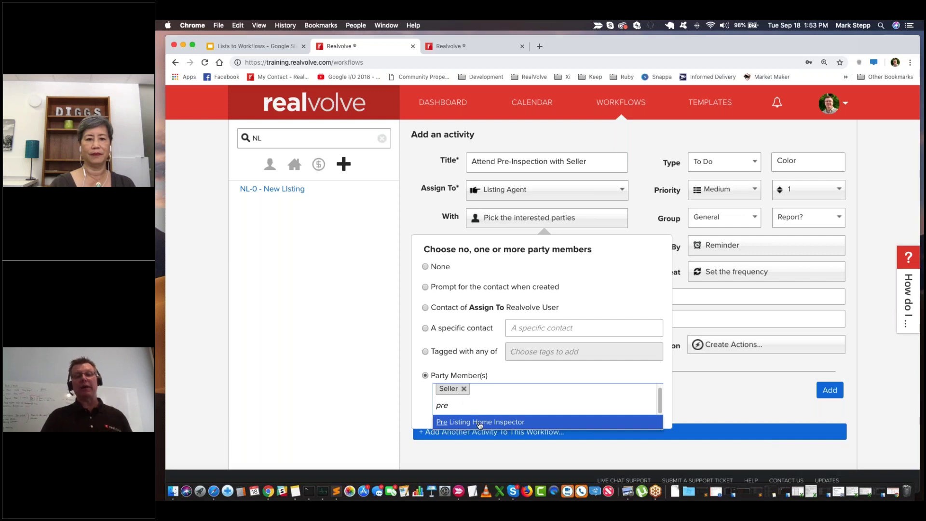
click(479, 422)
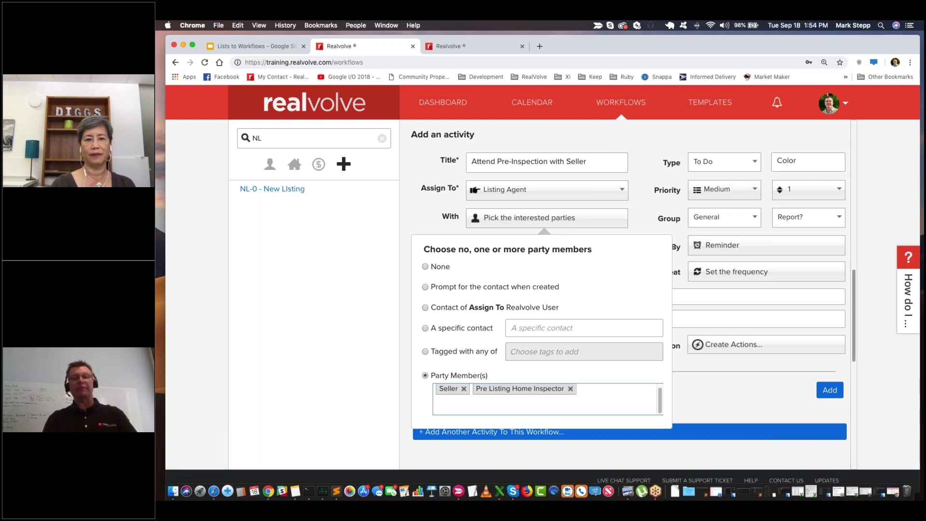
click(640, 210)
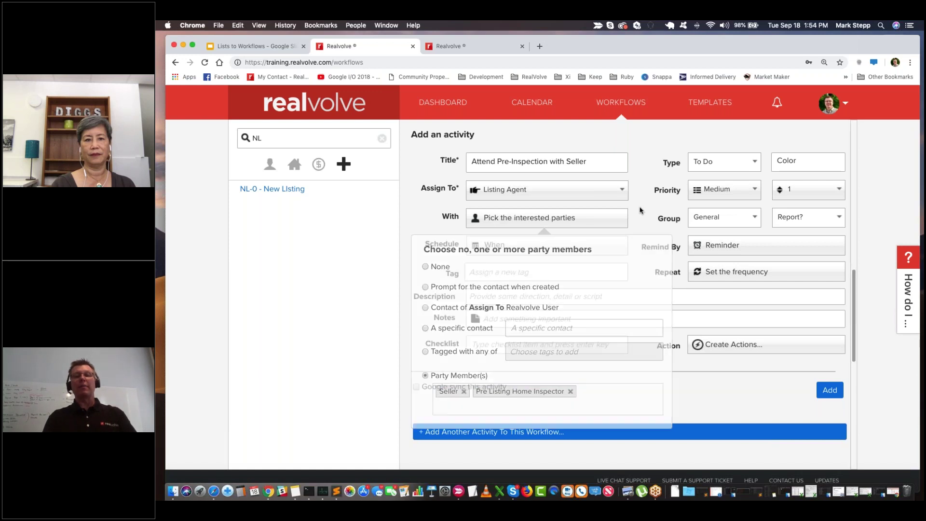
Schedule the activity 0 days after the Pre-Listing Home Inspection Date, using the Pre-Listing Home Inspection Time
click(541, 248)
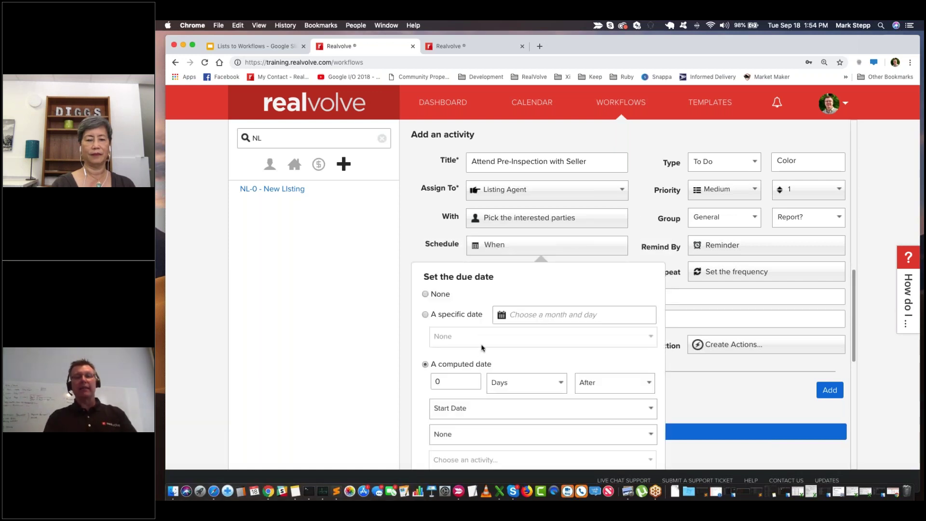
scroll(480, 349, down, 5)
click(444, 233)
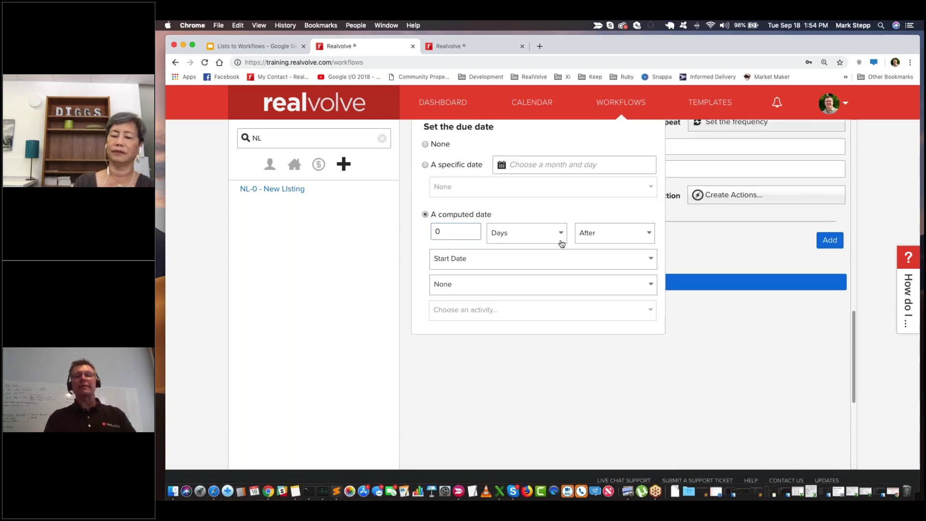
click(482, 263)
text(pre)
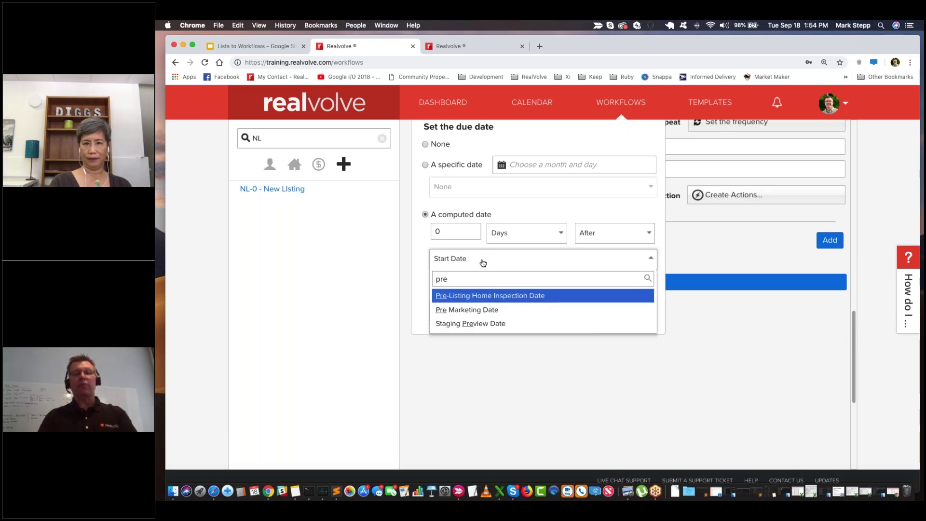
click(511, 296)
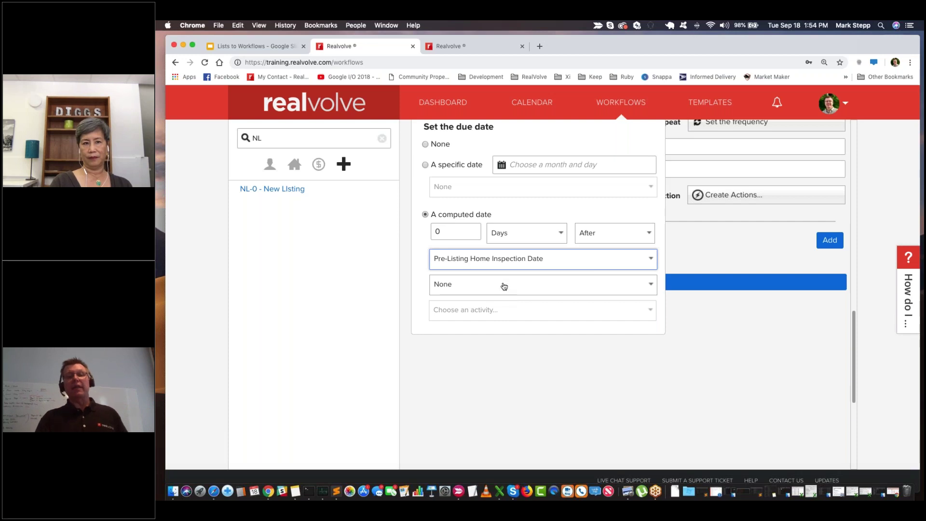
click(504, 286)
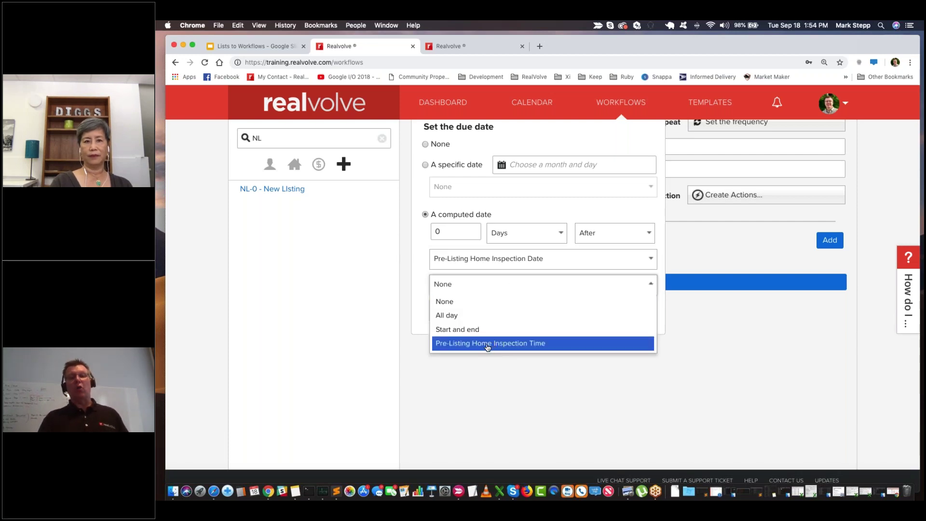
click(487, 345)
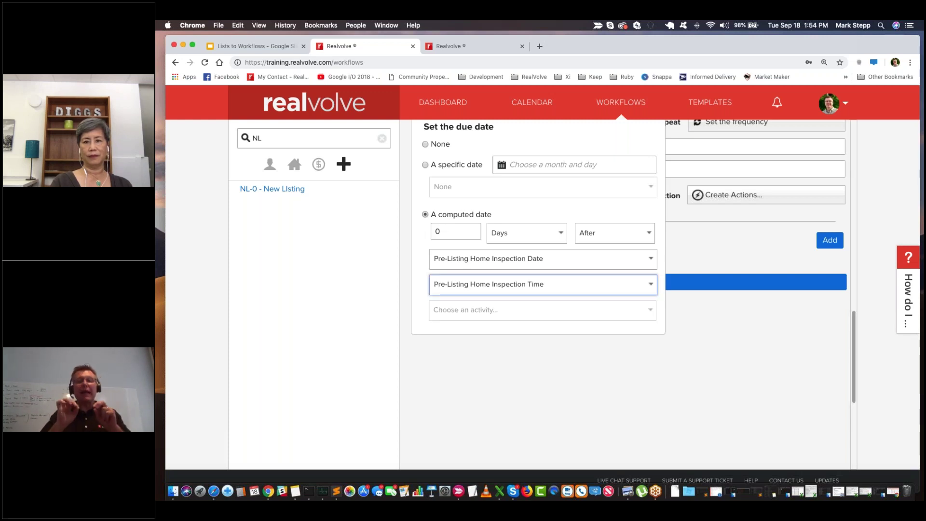
click(698, 253)
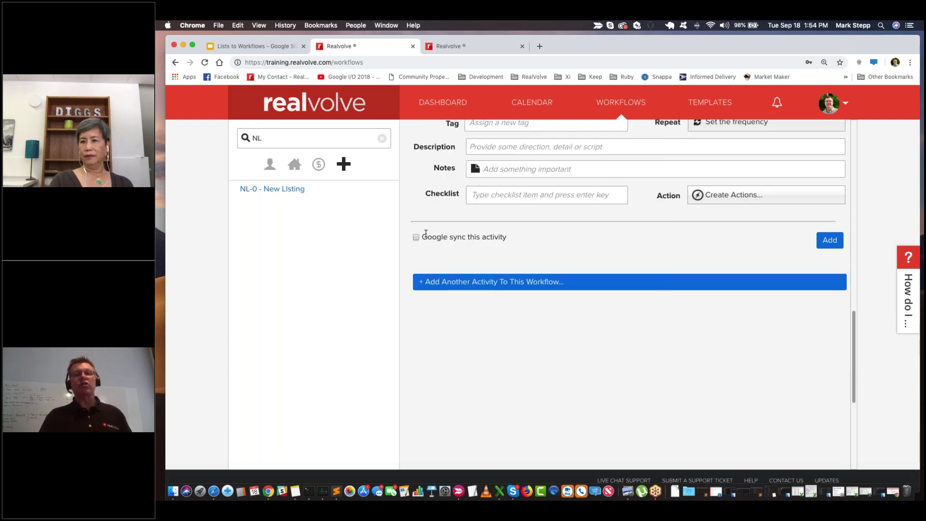
Enable Google sync for the activity and append the merge field [[Property#PropertyStreetAddress]] to its title
click(416, 238)
scroll(476, 245, up, 6)
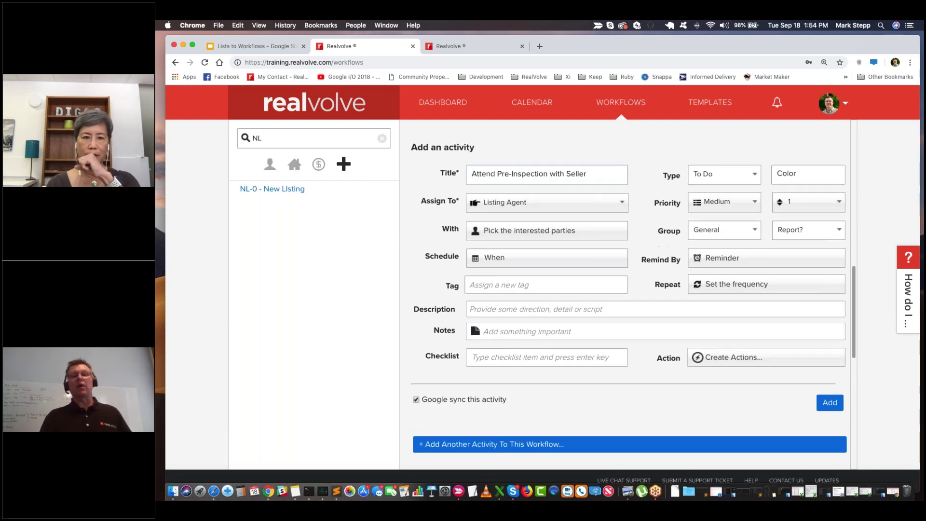
click(536, 183)
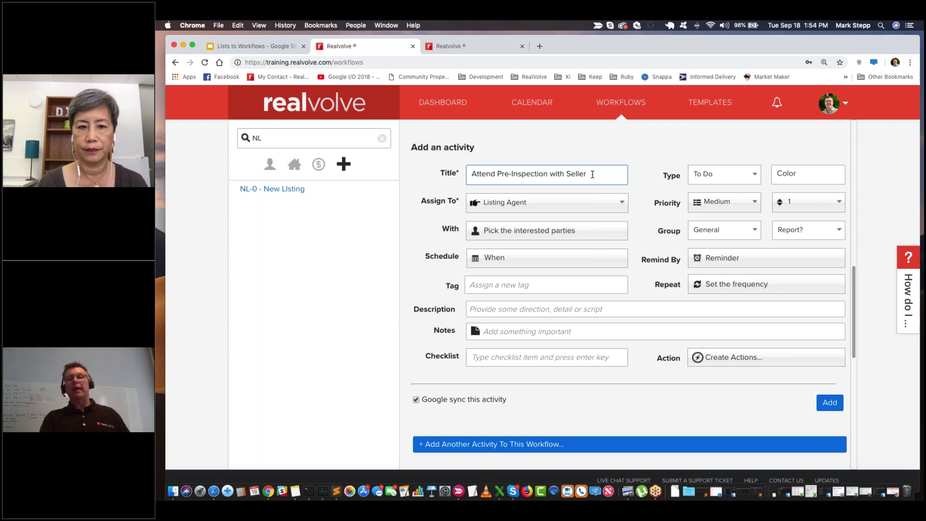
text([)
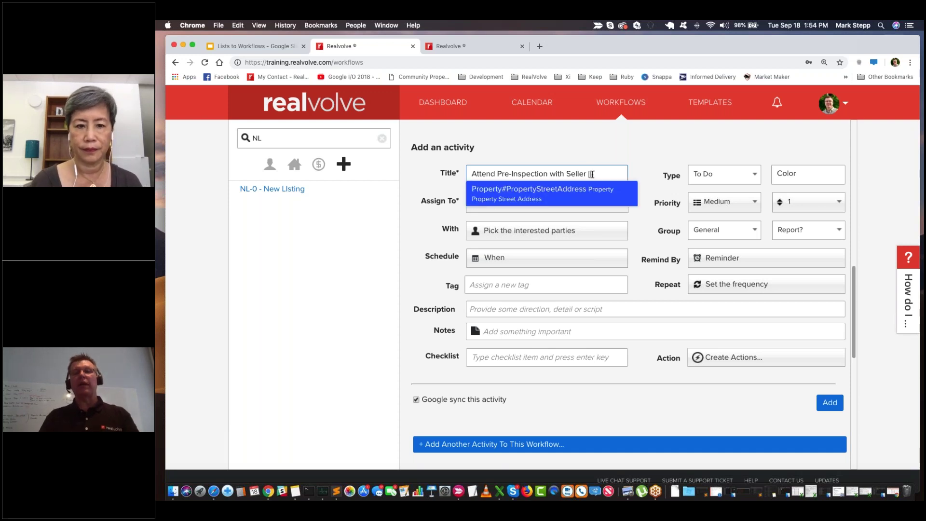
click(562, 195)
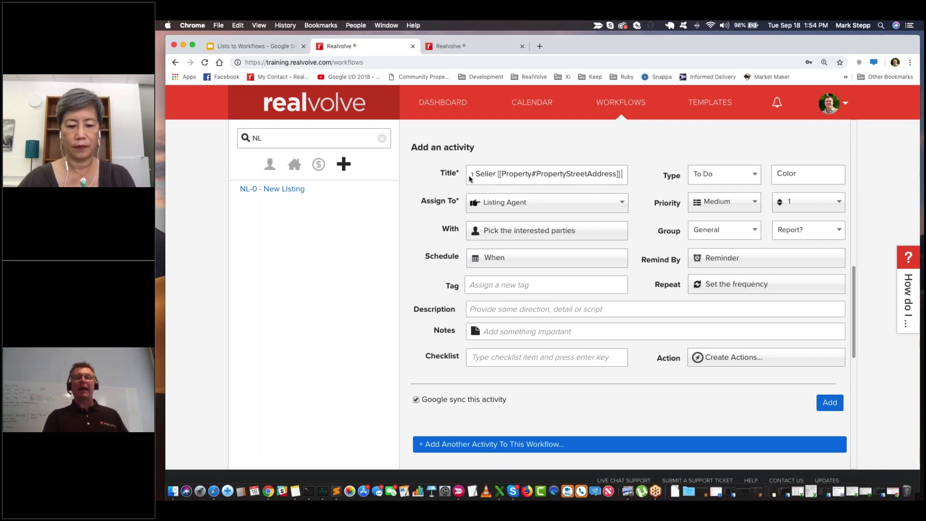
click(591, 152)
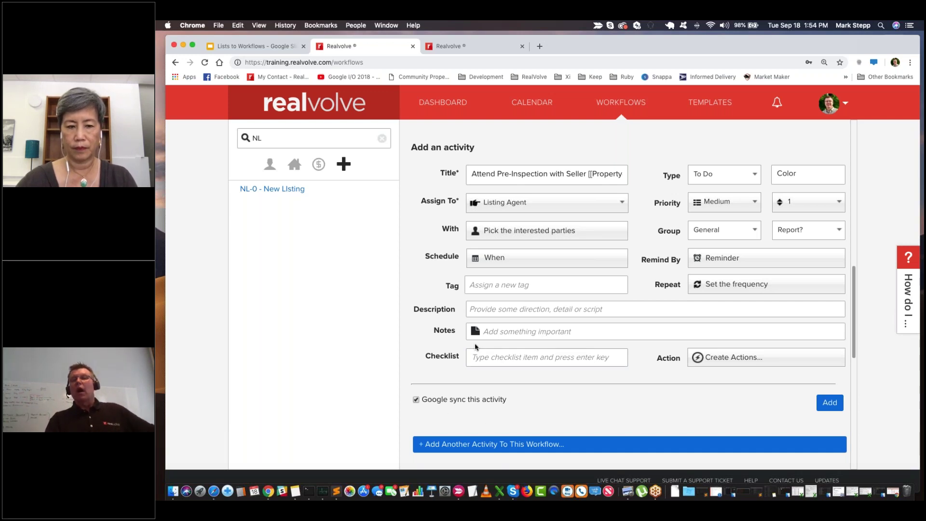
Set the activity type to Appointment and add the activity to the workflow
click(722, 177)
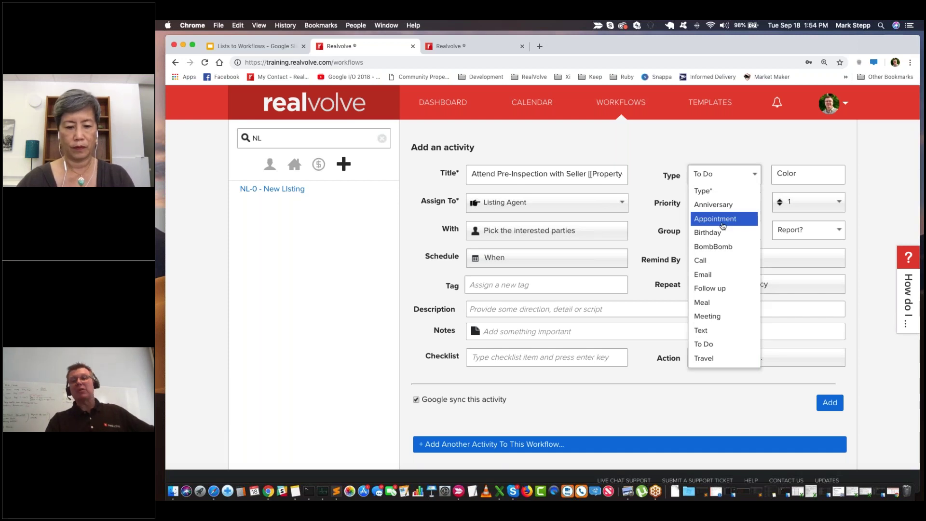
click(722, 224)
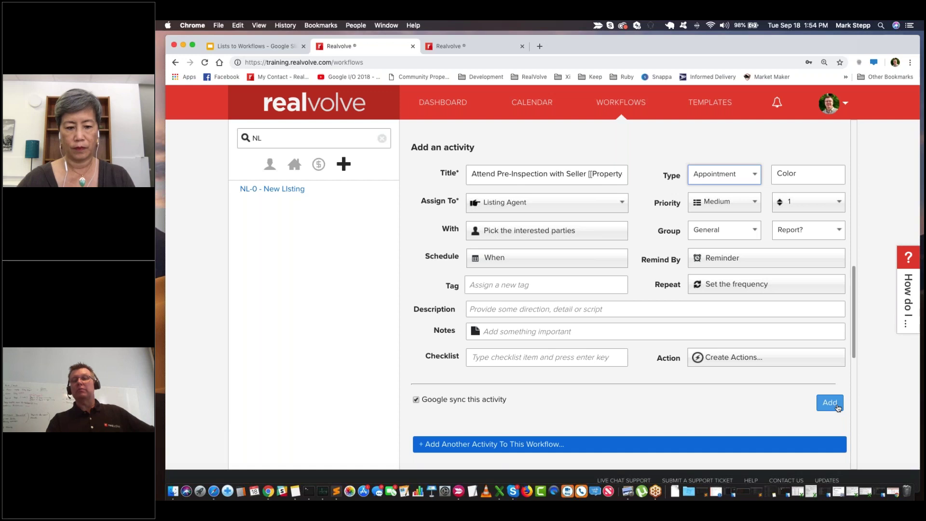
click(837, 408)
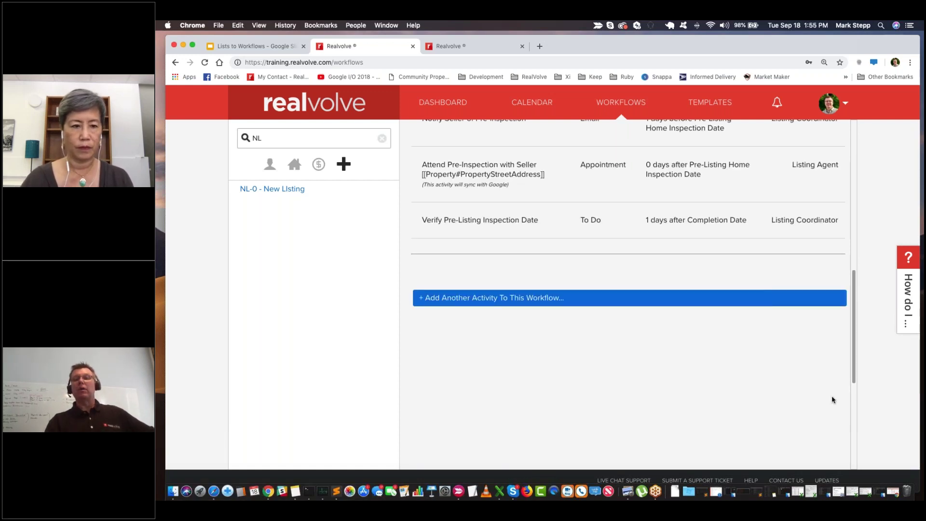
Start another workflow activity titled "Check Pre-Inspection Results"
scroll(627, 265, up, 3)
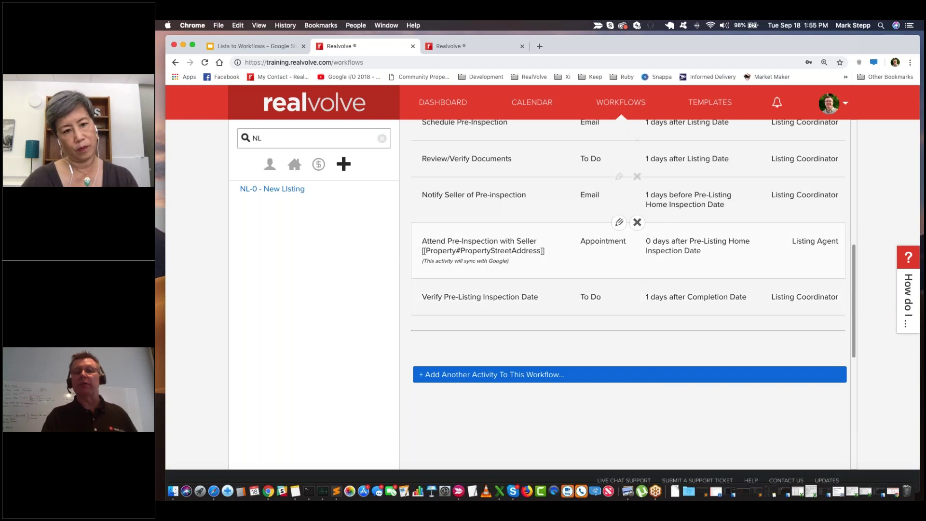
click(551, 376)
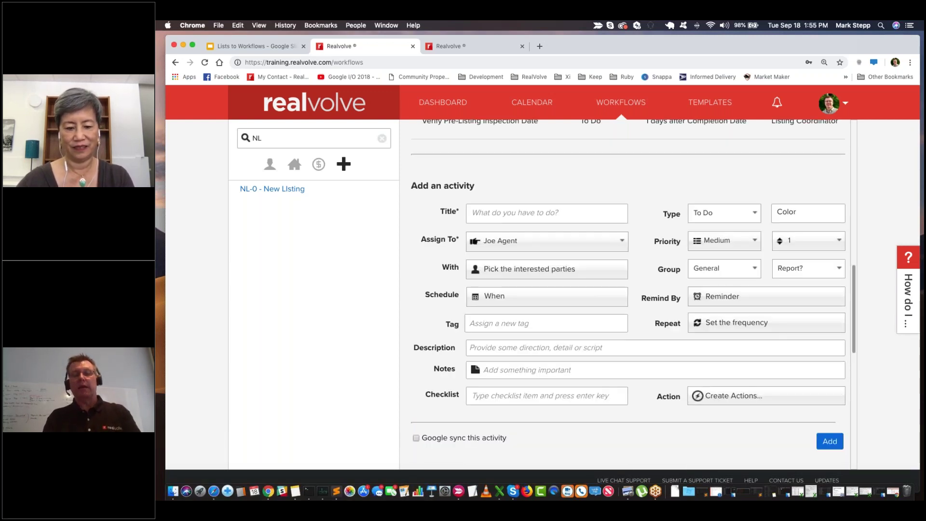
click(497, 163)
text(Pre)
key(BackSpace)
key(BackSpace)
key(BackSpace)
text(Check Pre)
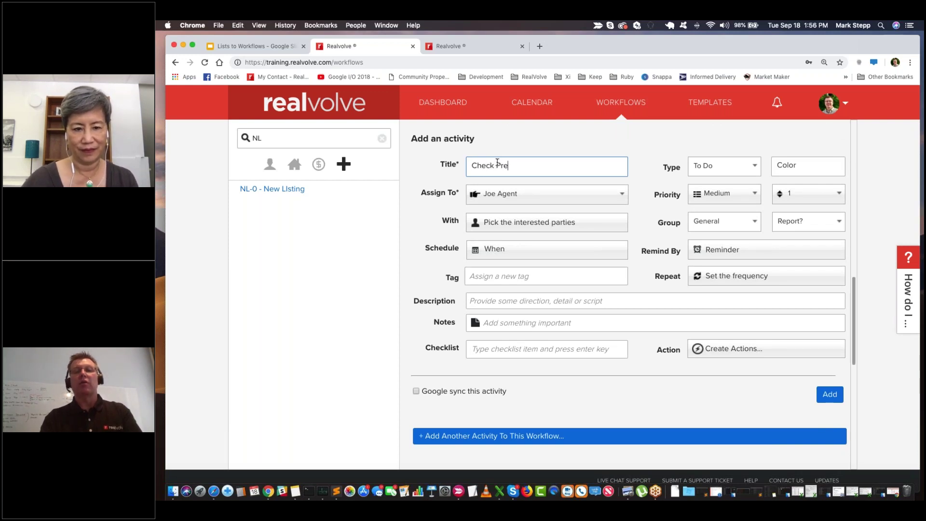
text(-Inspection Results)
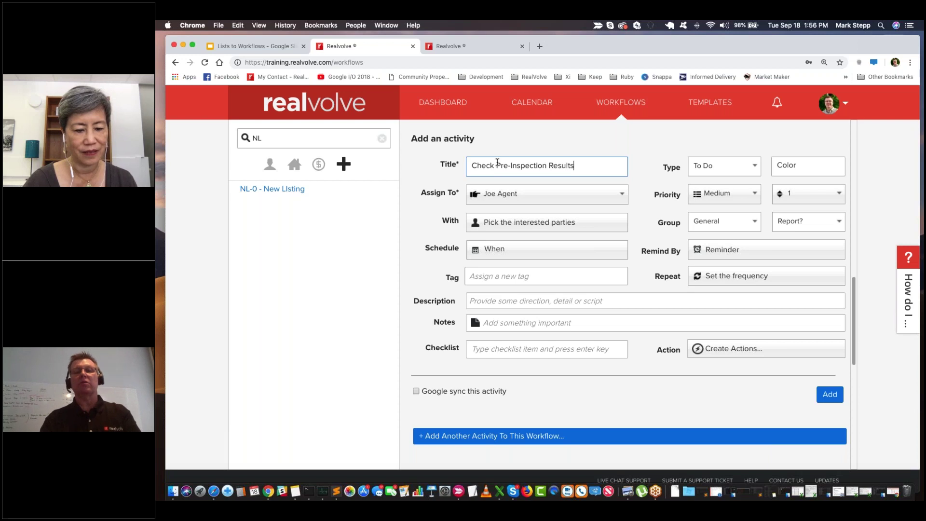
key(Tab)
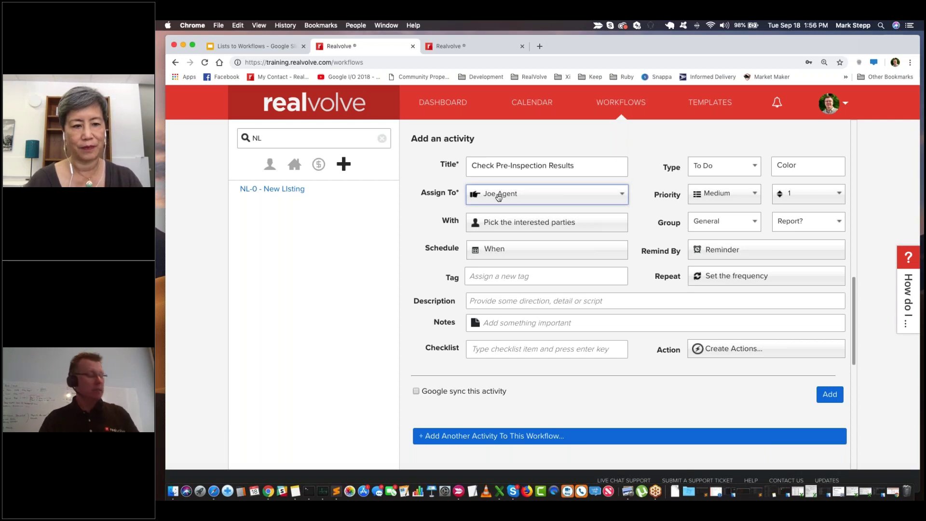
Assign the Check Pre-Inspection Results activity to the Listing Coordinator role
click(498, 196)
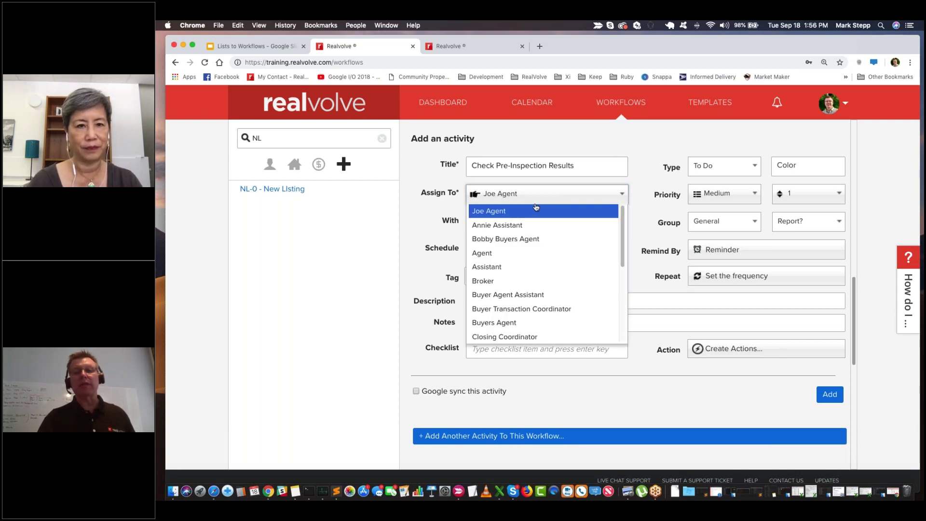
scroll(531, 231, down, 10)
scroll(506, 247, up, 1)
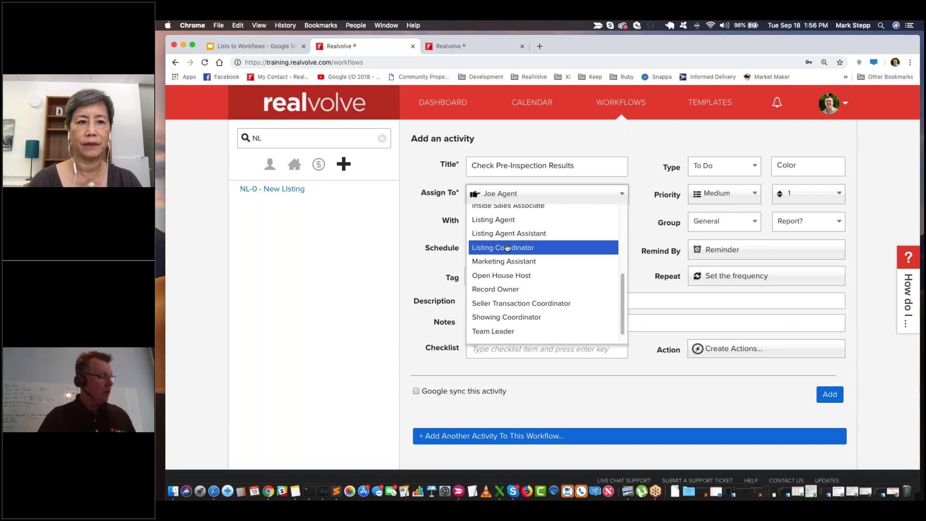
click(507, 248)
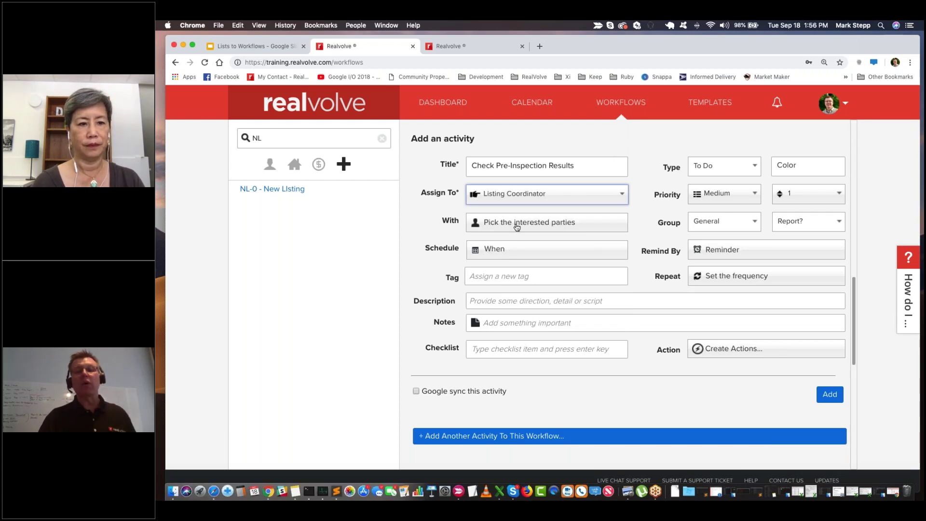
Set Pre Listing Home Inspector as the party member involved in the Check Pre-Inspection Results activity
click(516, 223)
click(425, 379)
click(466, 399)
text(pre)
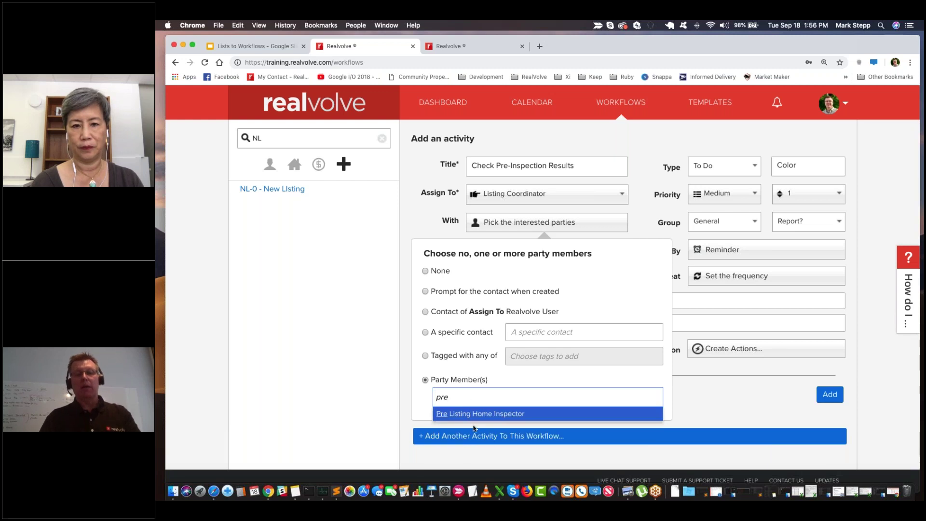
click(476, 415)
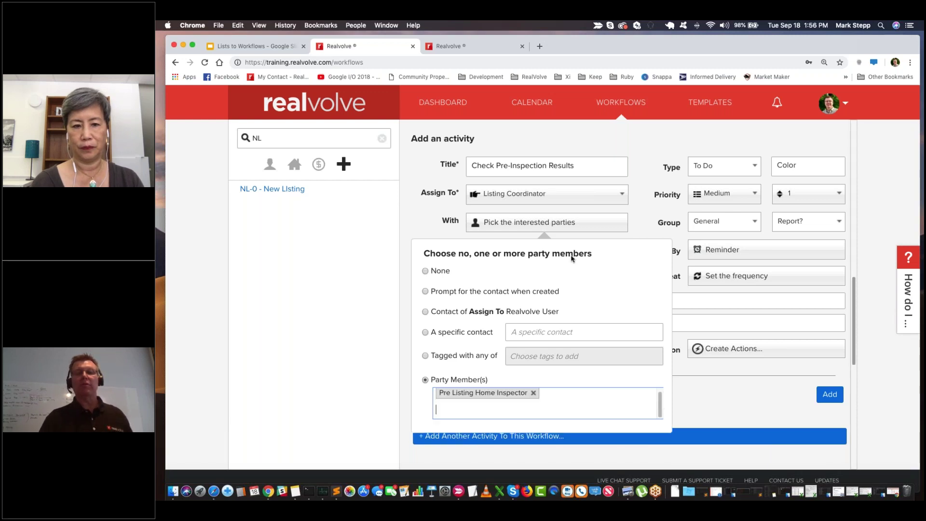
click(641, 228)
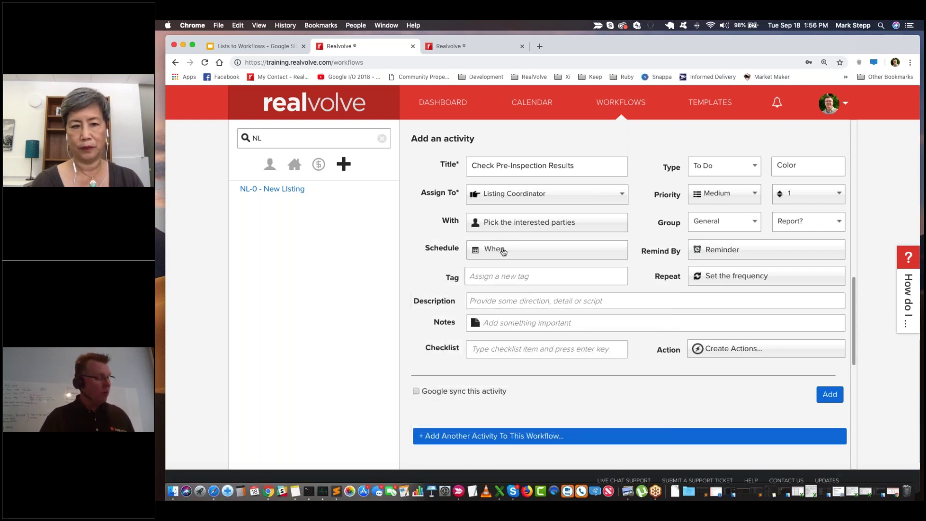
Schedule the Check Pre-Inspection Results activity for 2 days after the Pre-Listing Home Inspection Date
click(503, 251)
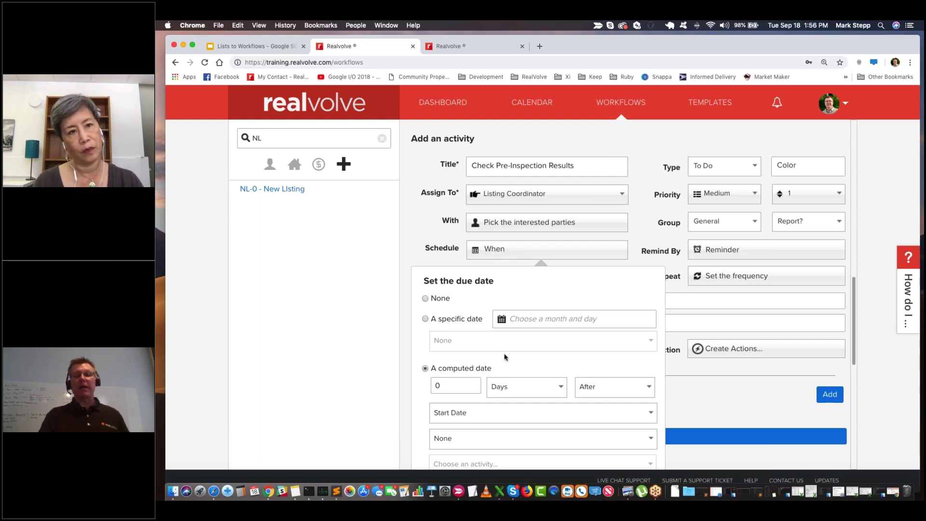
scroll(463, 386, down, 2)
double_click(437, 334)
text(2)
key(Tab)
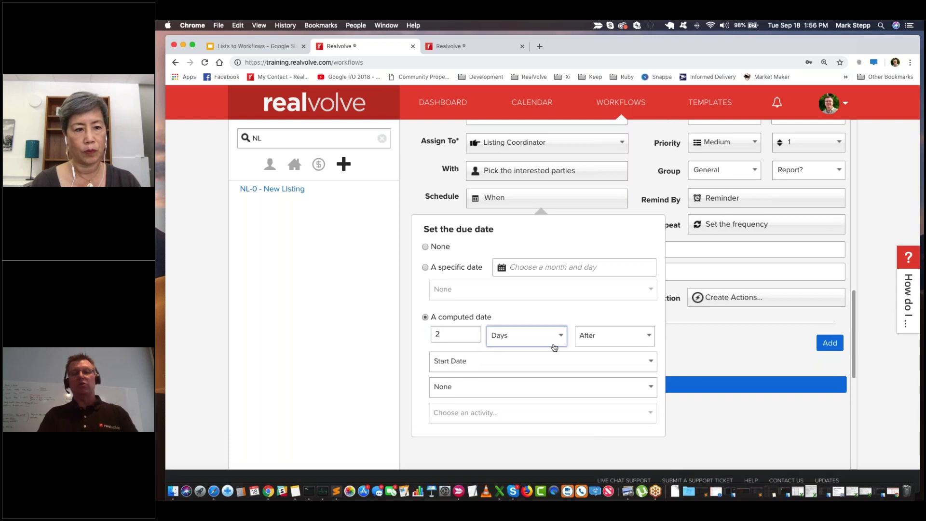
click(453, 369)
text(pre)
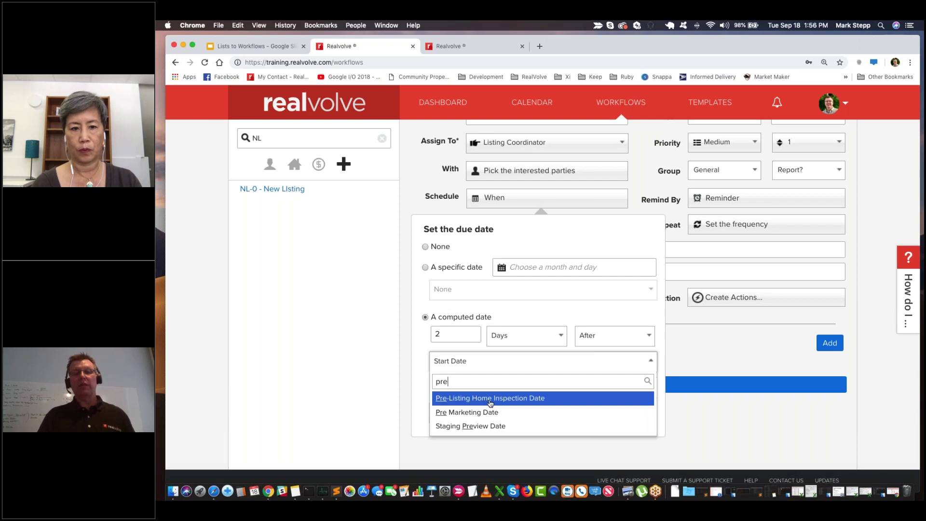
click(489, 398)
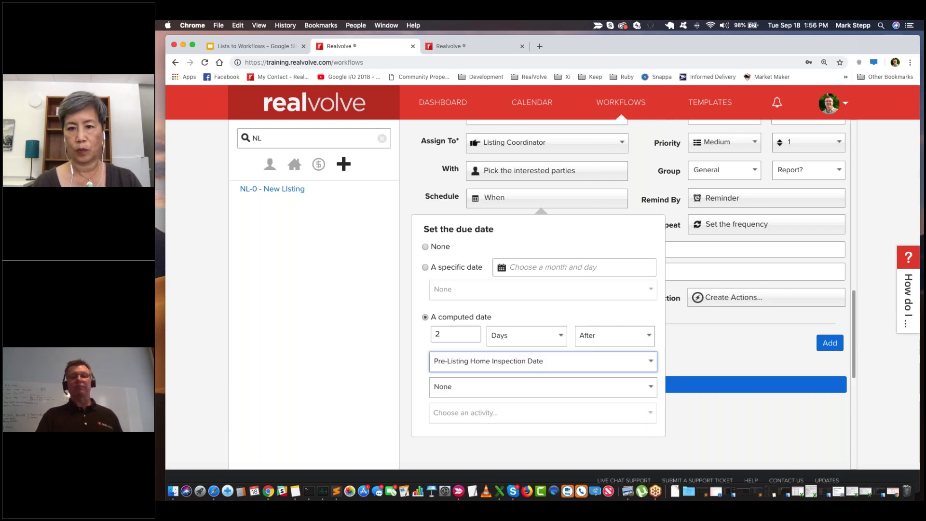
click(419, 384)
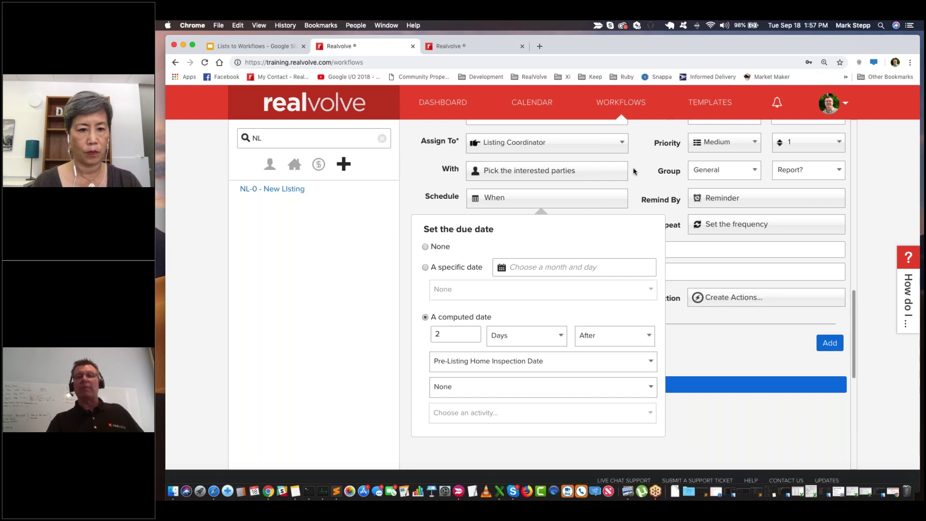
click(633, 171)
scroll(633, 171, up, 3)
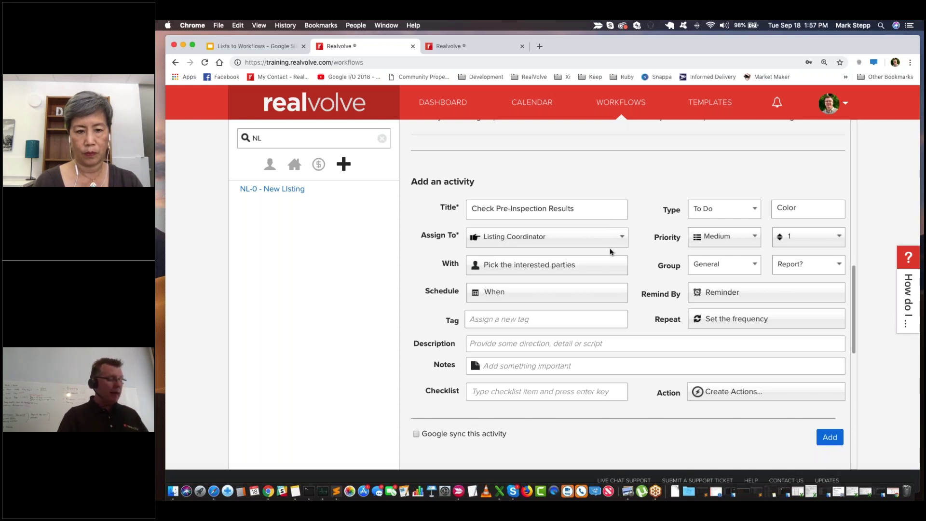
Start a new action on the Check Pre-Inspection Results activity titled "Send Email"
click(728, 394)
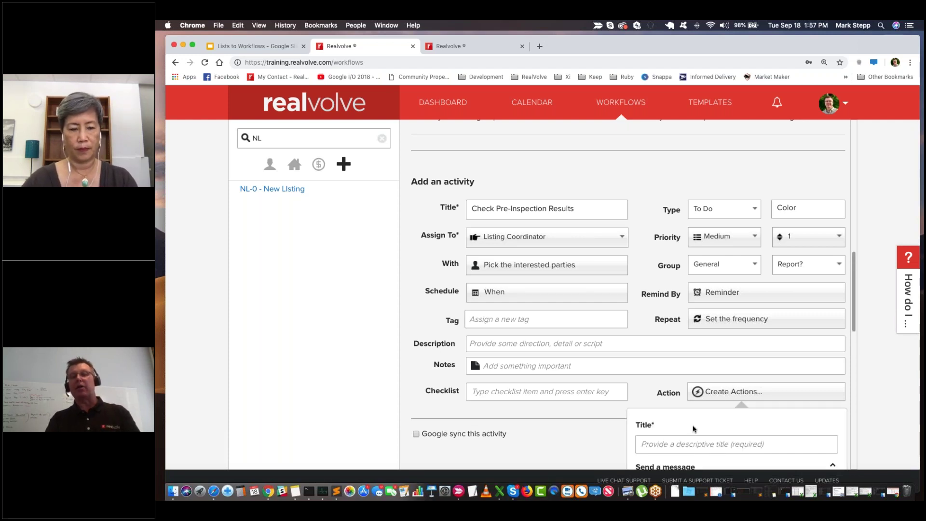
scroll(693, 428, down, 2)
click(670, 399)
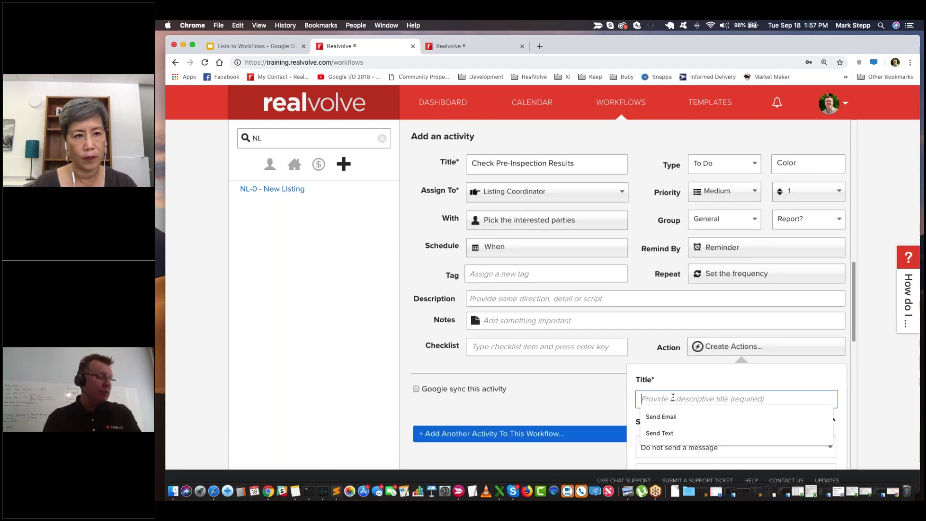
text(S)
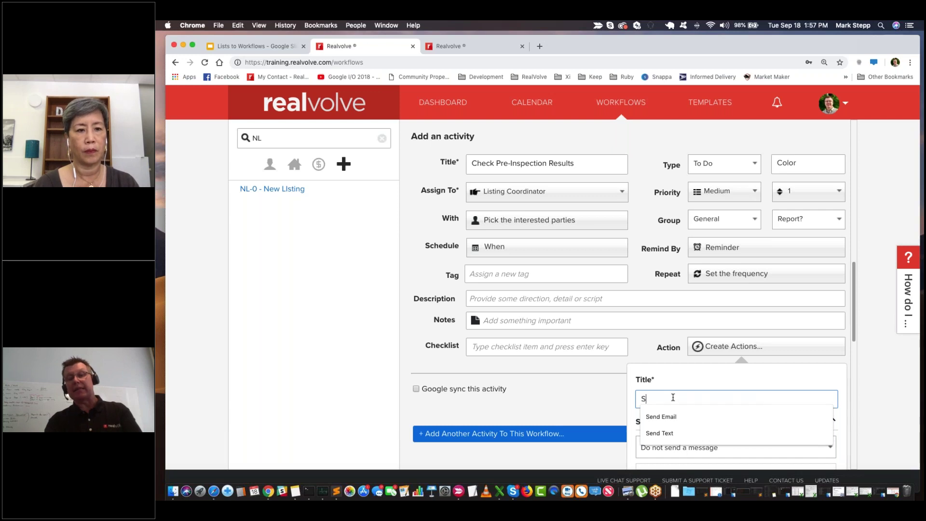
text(end Email)
key(Tab)
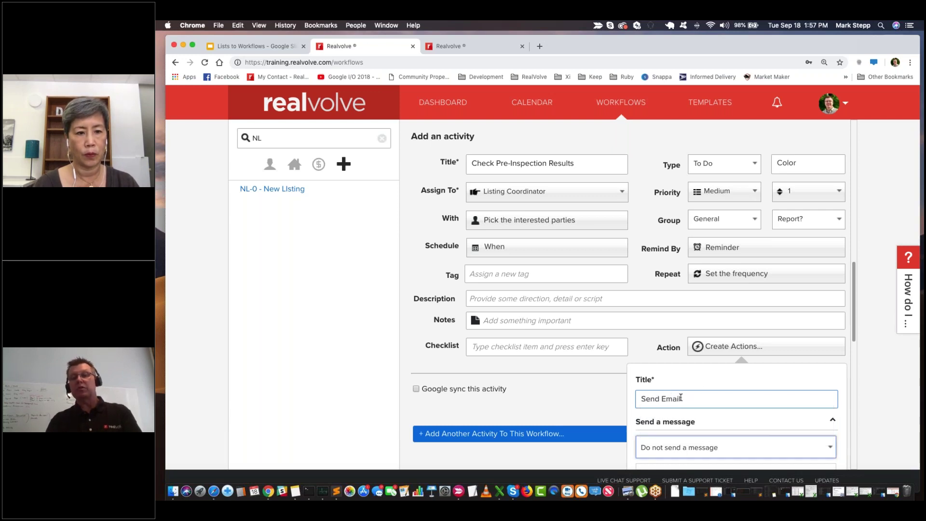
Set the Send Email action to send manually with preview as an email message
scroll(699, 214, down, 5)
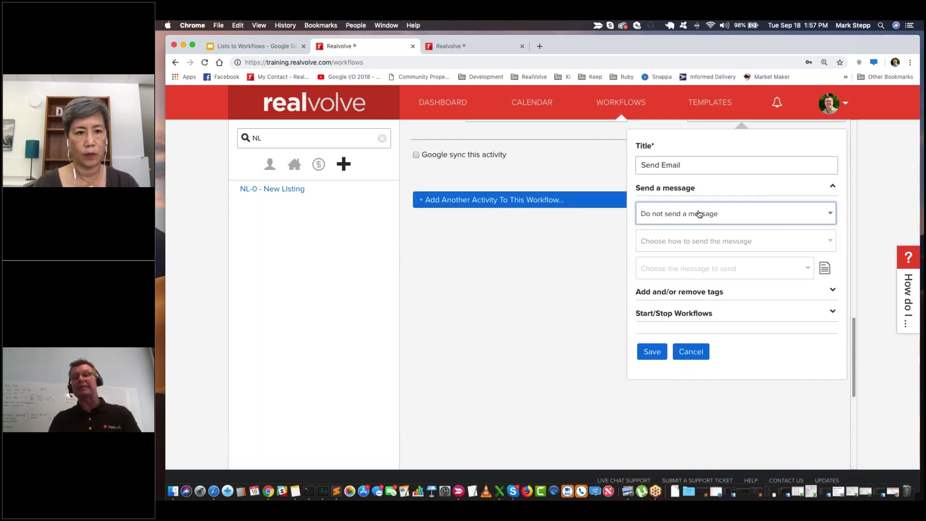
click(699, 214)
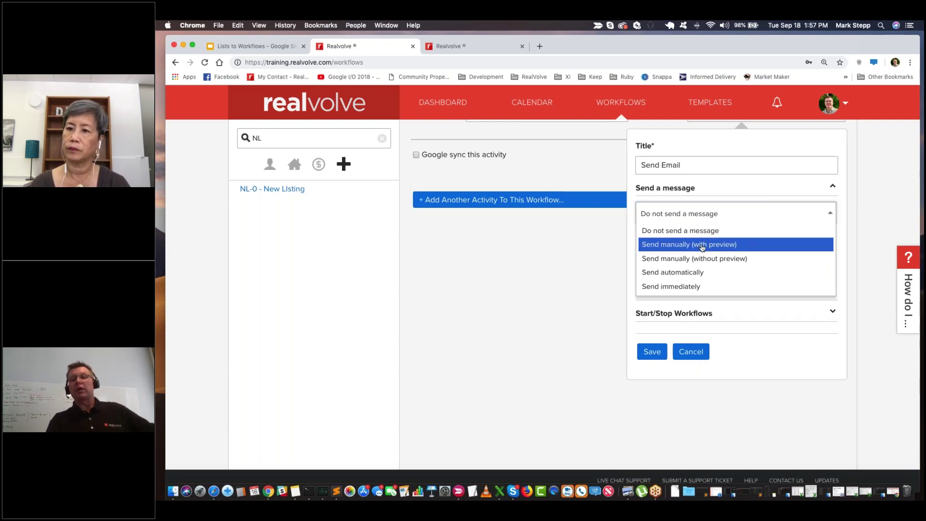
click(701, 247)
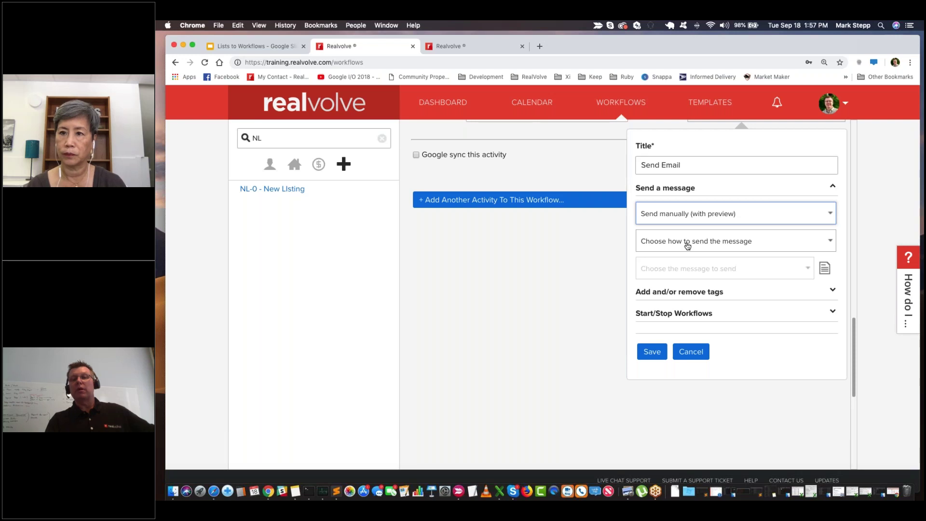
click(687, 246)
click(685, 273)
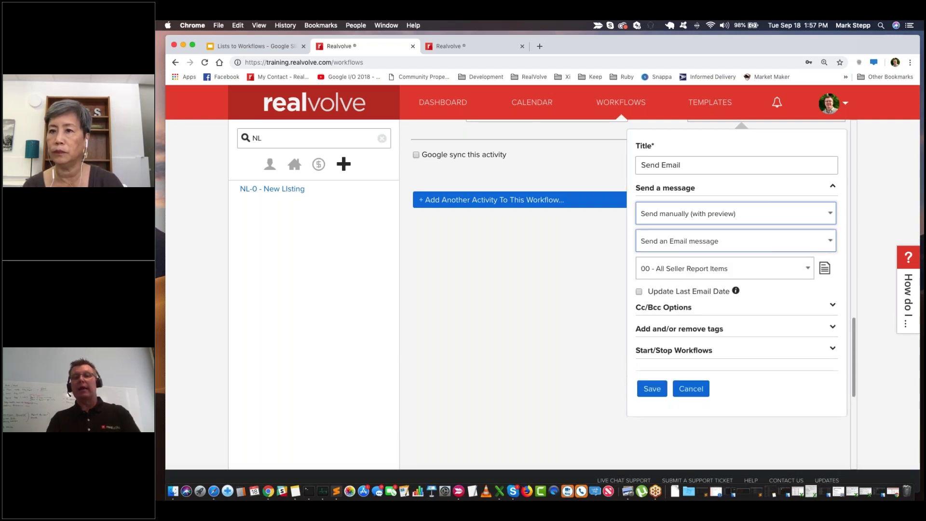
Choose the NL03-Check on Inspection template as the message to send and save the action
click(685, 272)
text(nl)
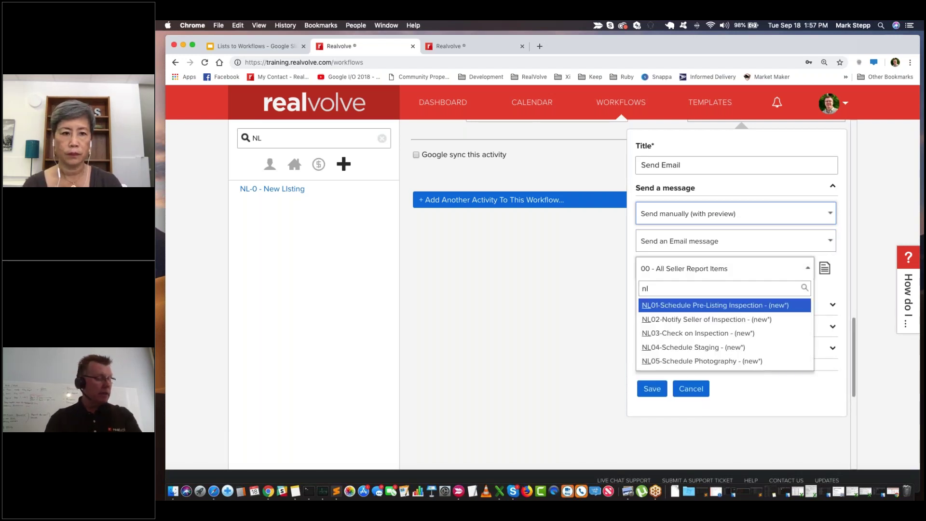
text(03)
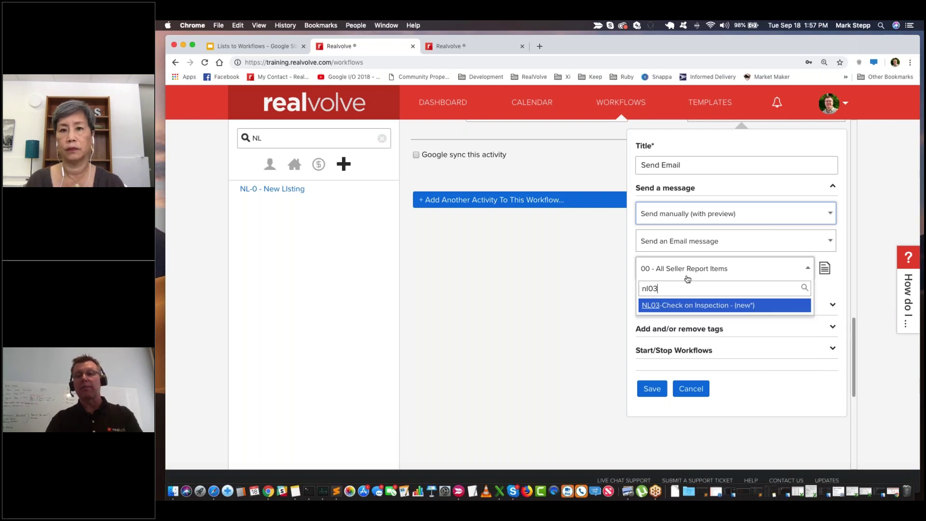
click(699, 305)
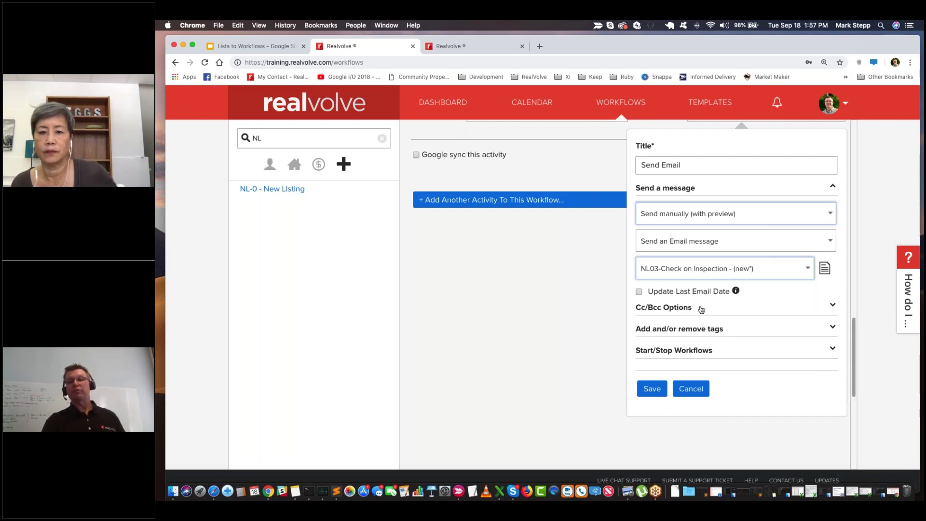
click(652, 392)
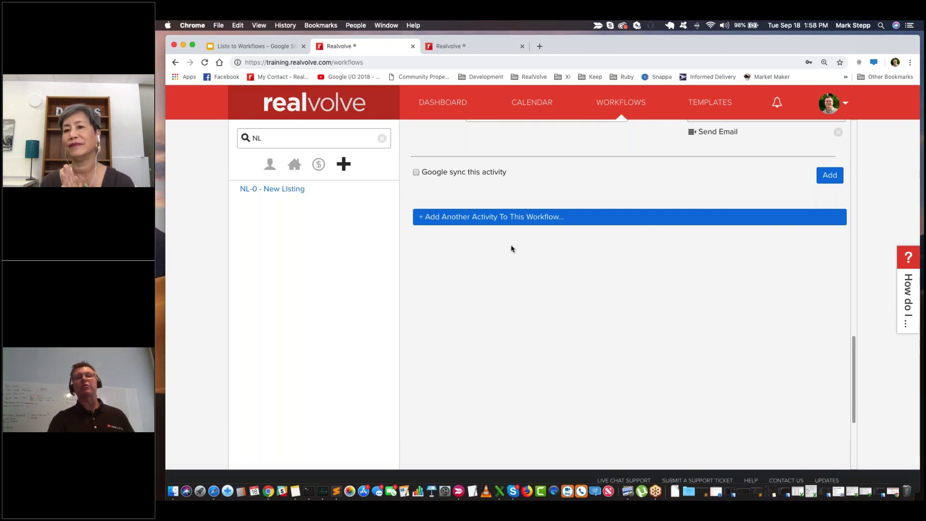
Review the NL04-Schedule Staging and NL05-Schedule Photography email templates, and return to the workflow being edited
click(471, 46)
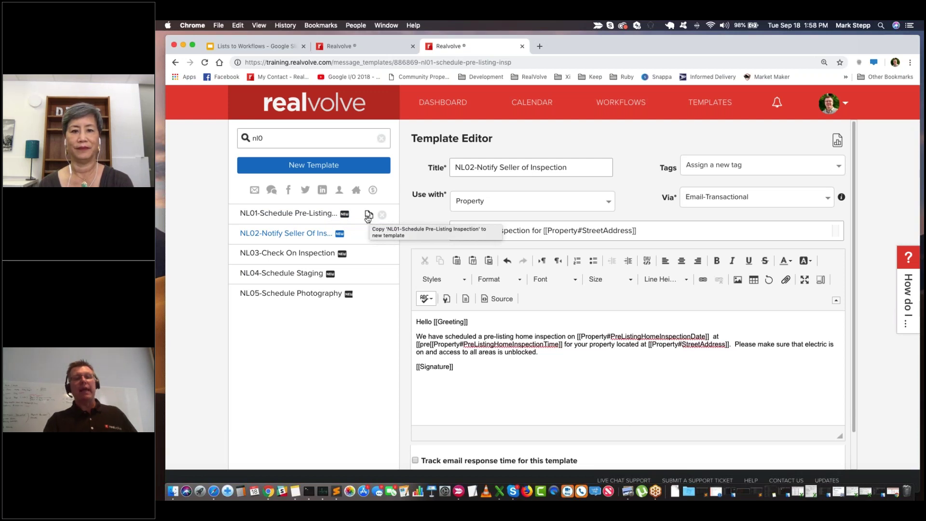
click(276, 276)
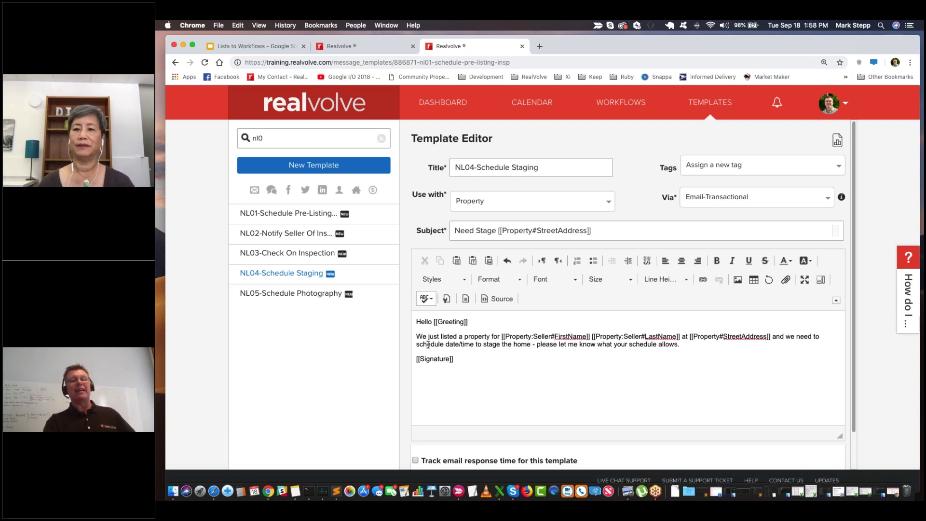
click(290, 294)
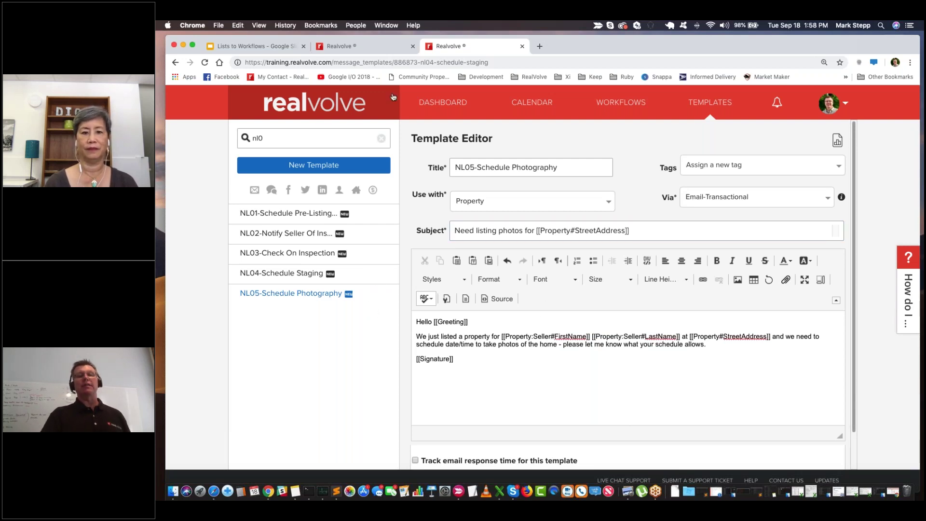
click(356, 47)
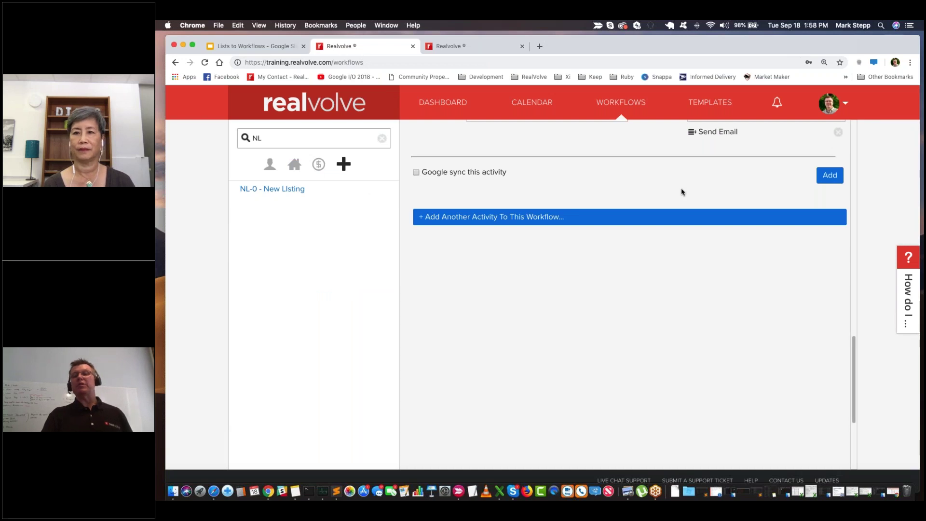
Add the Check Pre-Inspection Results activity to the workflow and review the activity list
scroll(681, 190, up, 5)
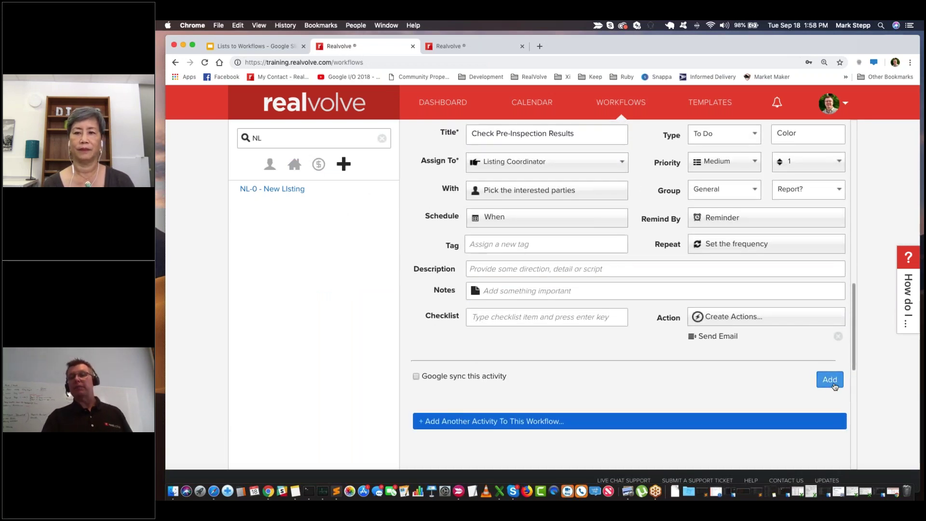
click(831, 379)
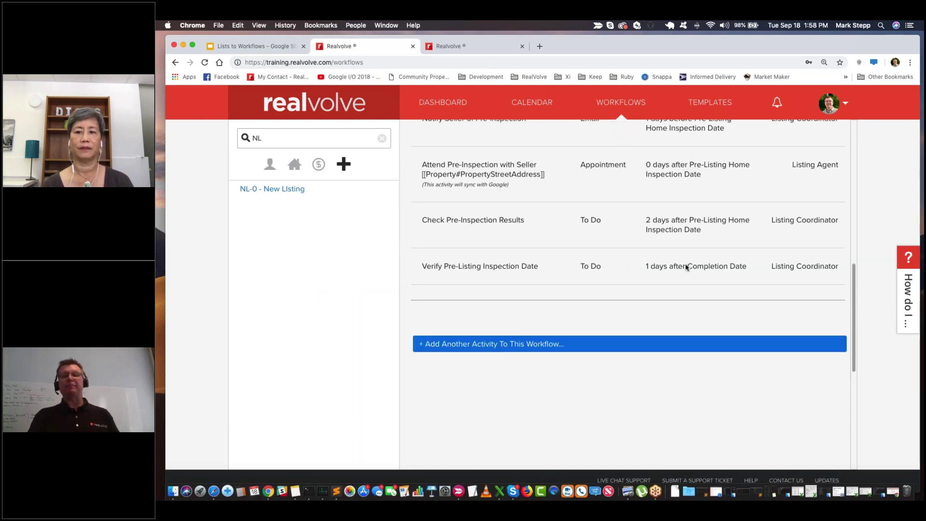
scroll(676, 264, up, 5)
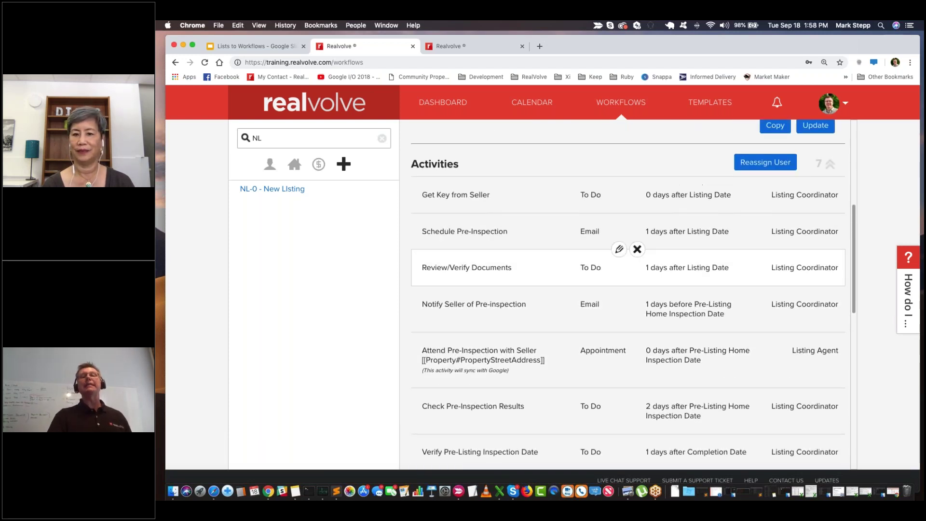
Create a new property record from the dashboard and enter its street address
click(452, 110)
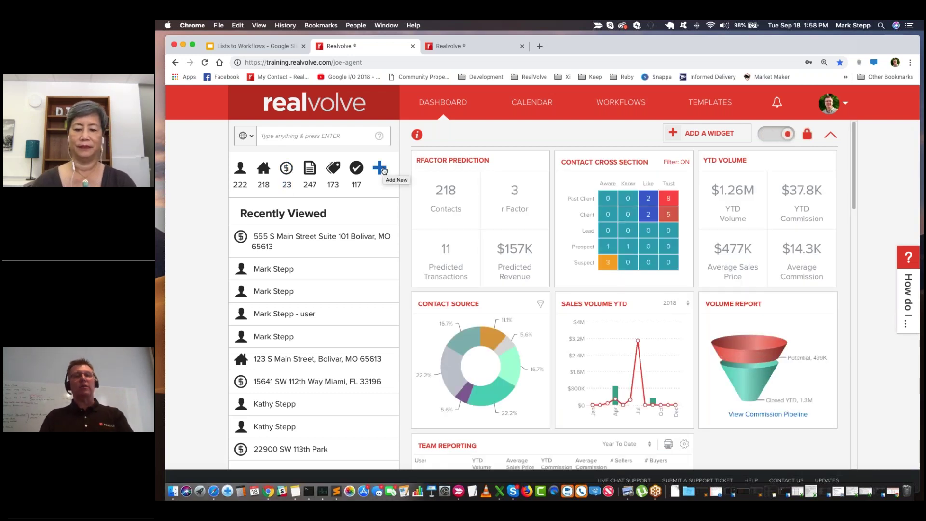
click(382, 170)
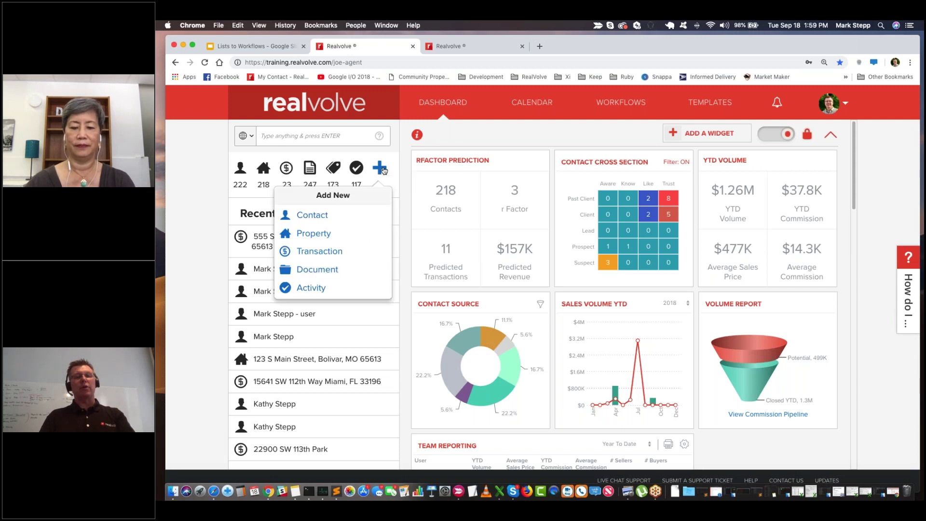
click(322, 234)
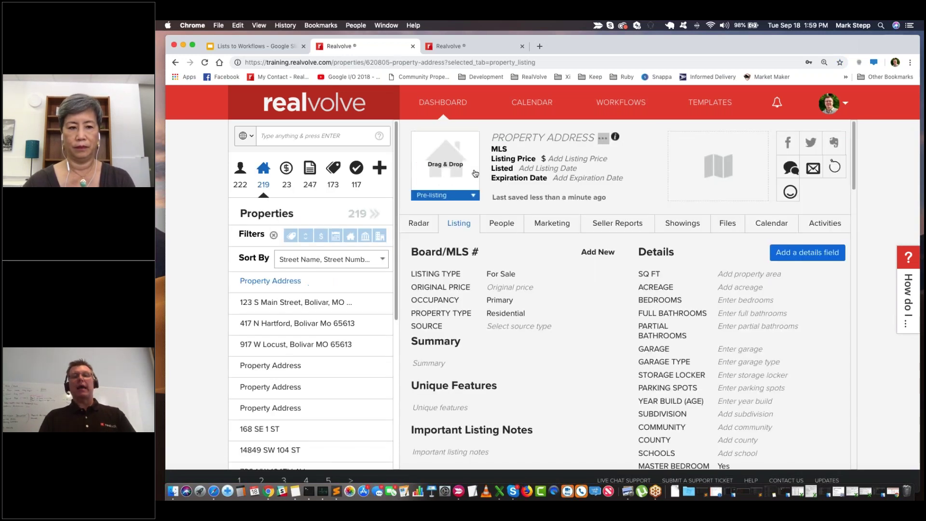
click(510, 141)
text(111)
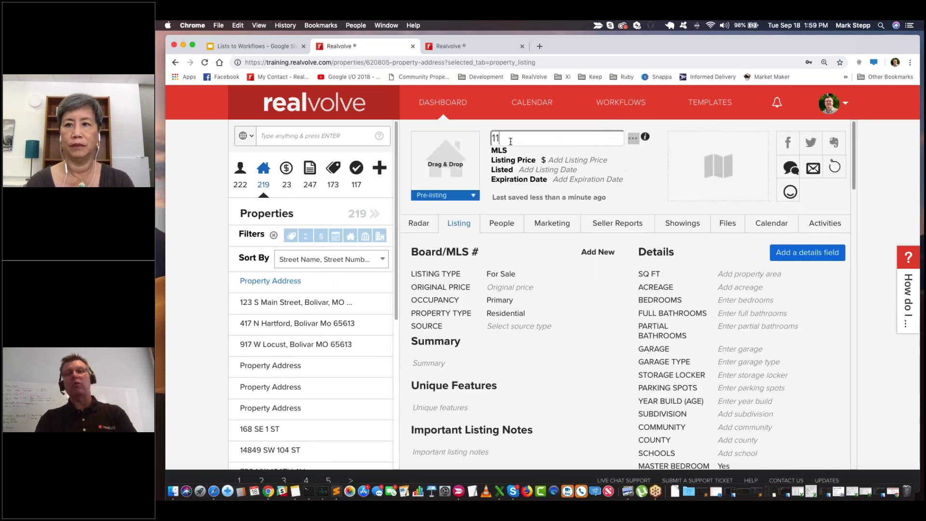
text( N)
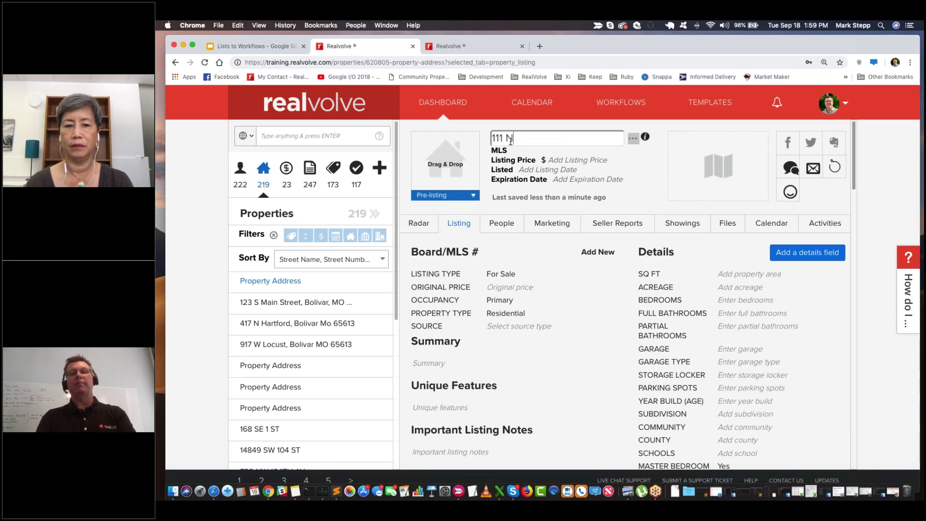
text(orth Main)
key(Tab)
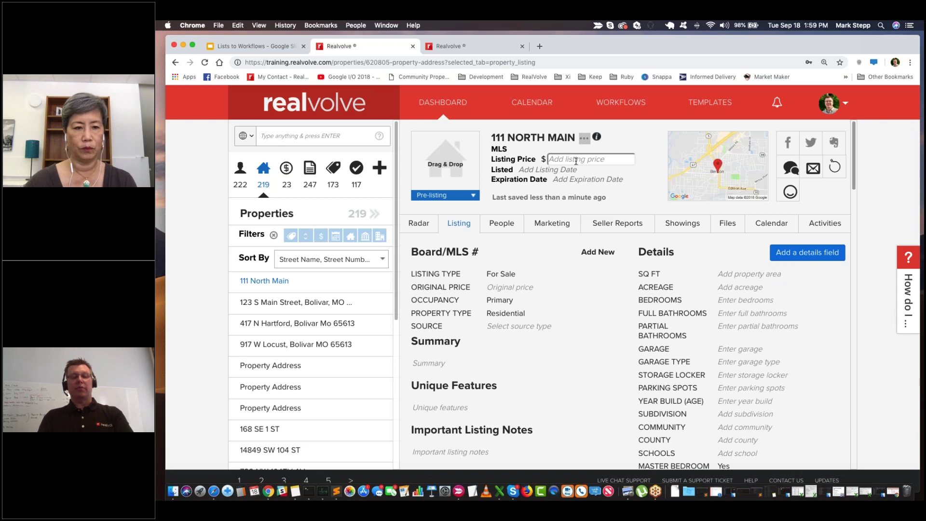
Set the new property's listing price to 400000 and its listing date to today, Sep 18, 2018
text(400000)
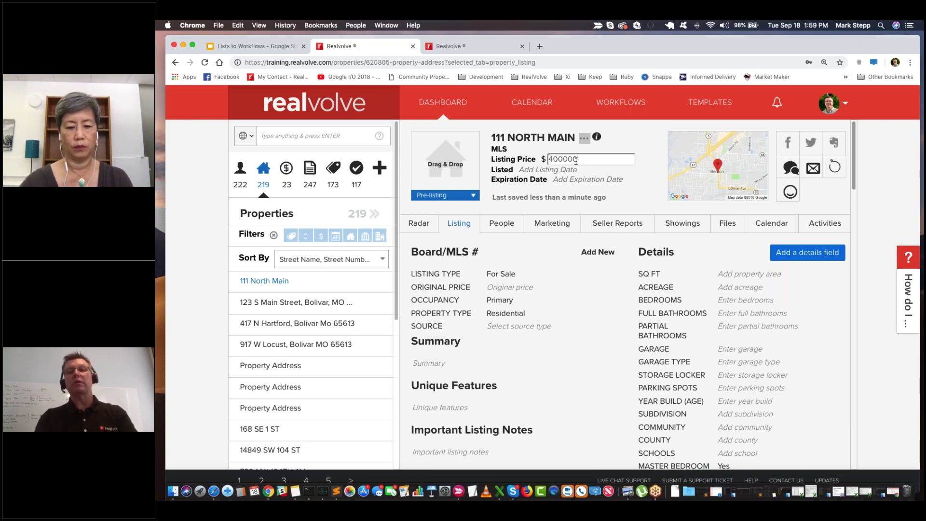
key(Tab)
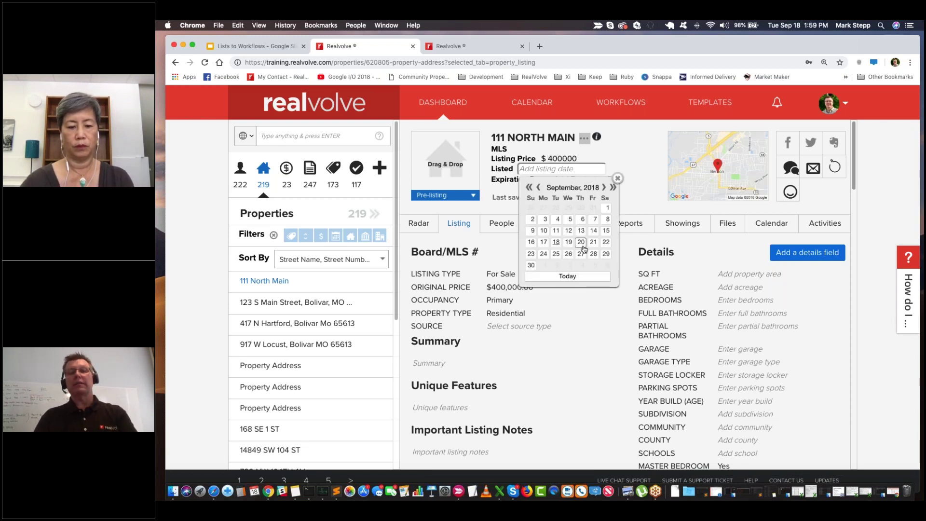
click(568, 276)
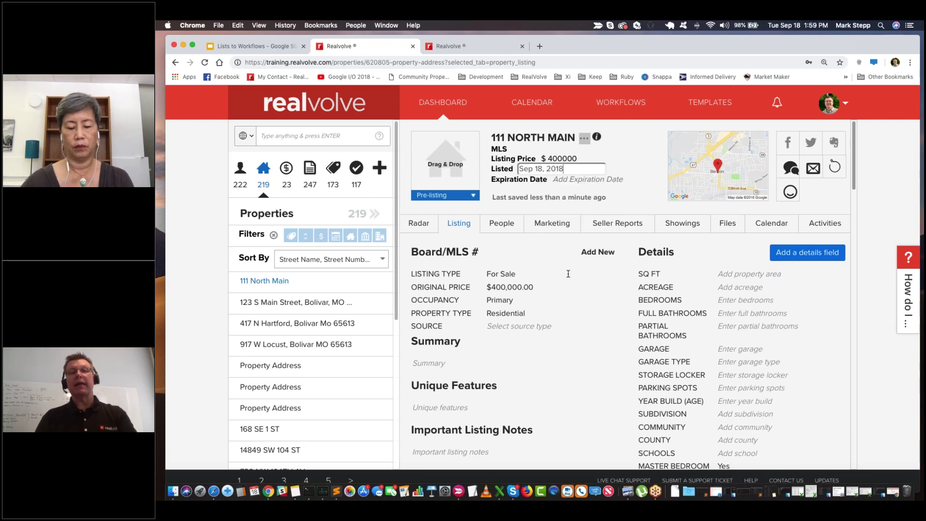
Set the property's expiration date to Nov 30, 2018 and agree to add a Listing Expiration activity
click(577, 179)
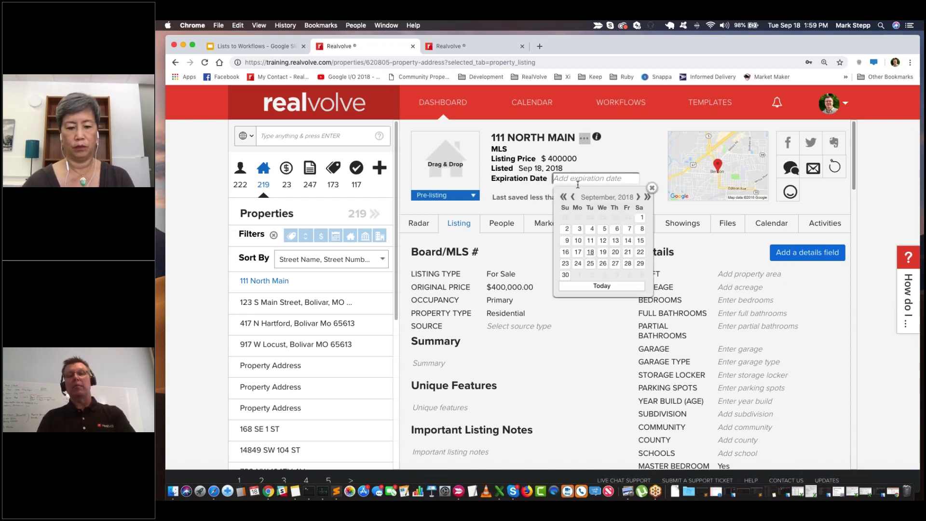
click(639, 198)
click(639, 198)
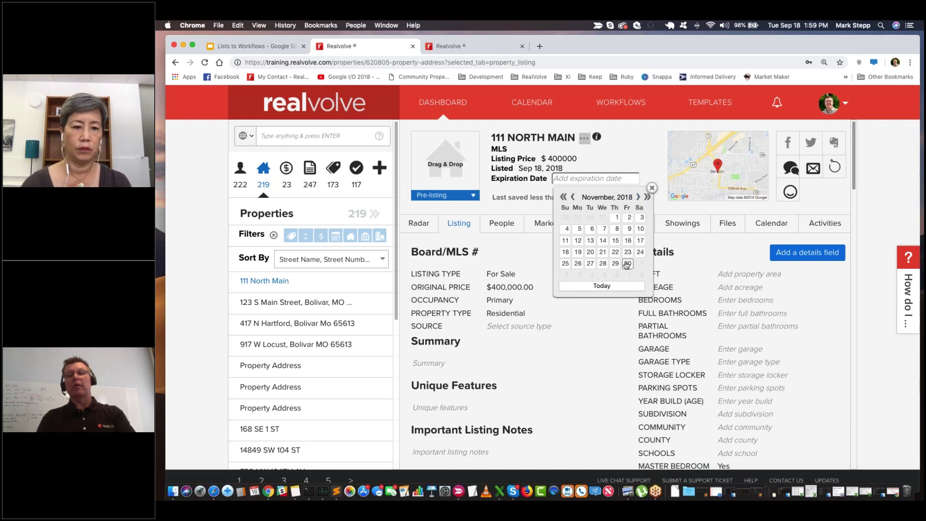
click(628, 263)
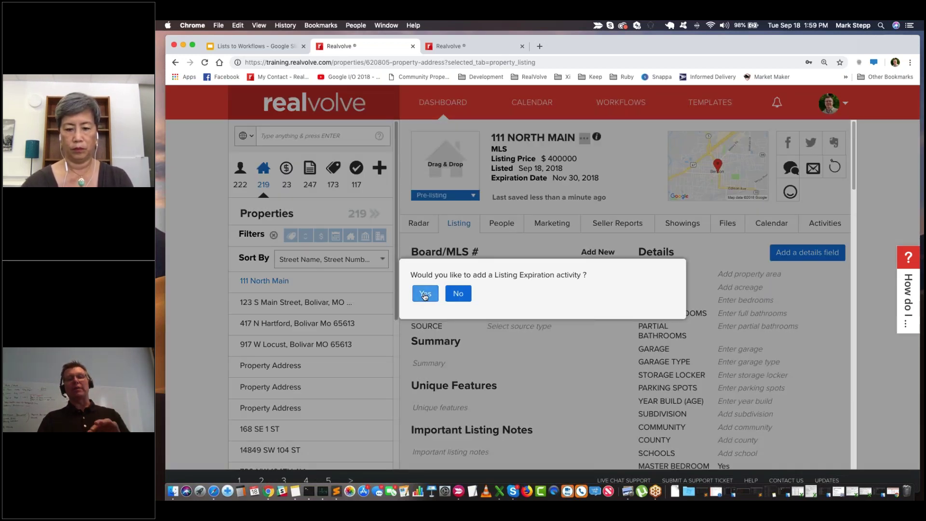
click(424, 294)
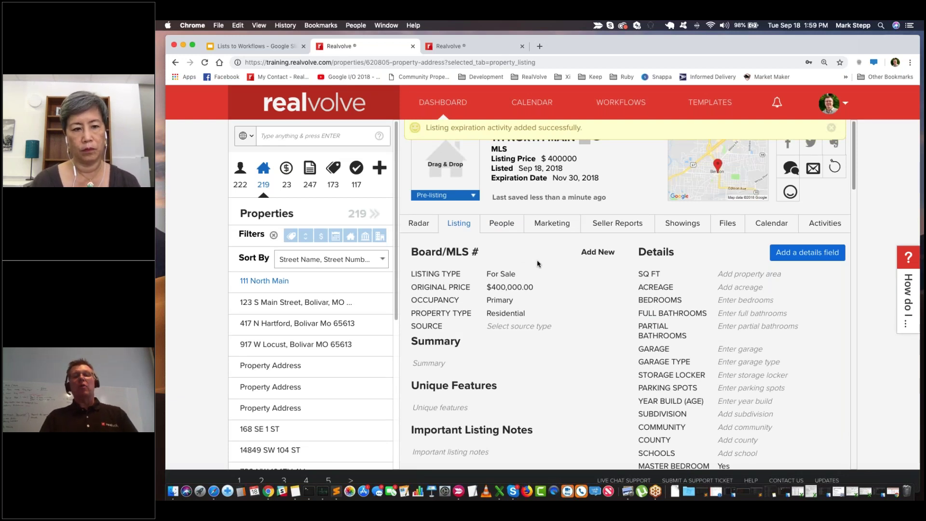
Switch the search to contact names and assign the contact listed just below ABC Realty as the property's Seller
click(413, 227)
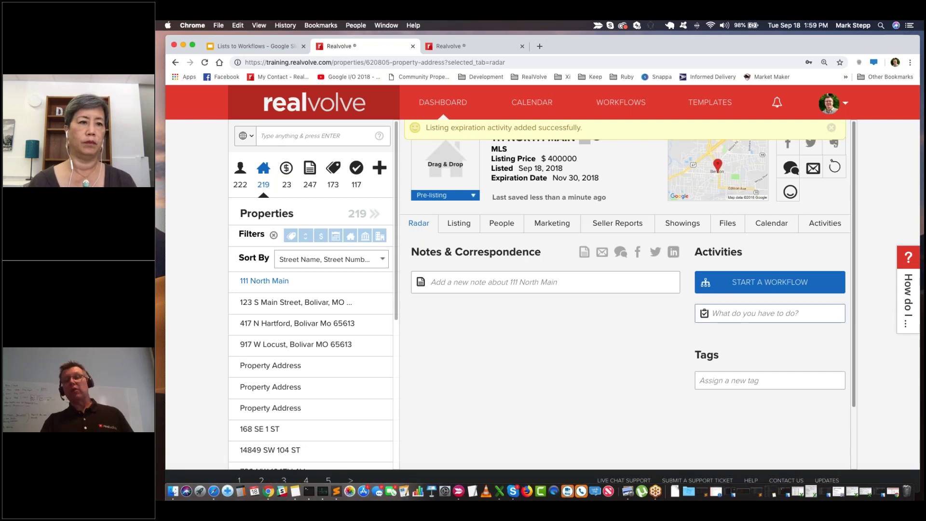
click(503, 227)
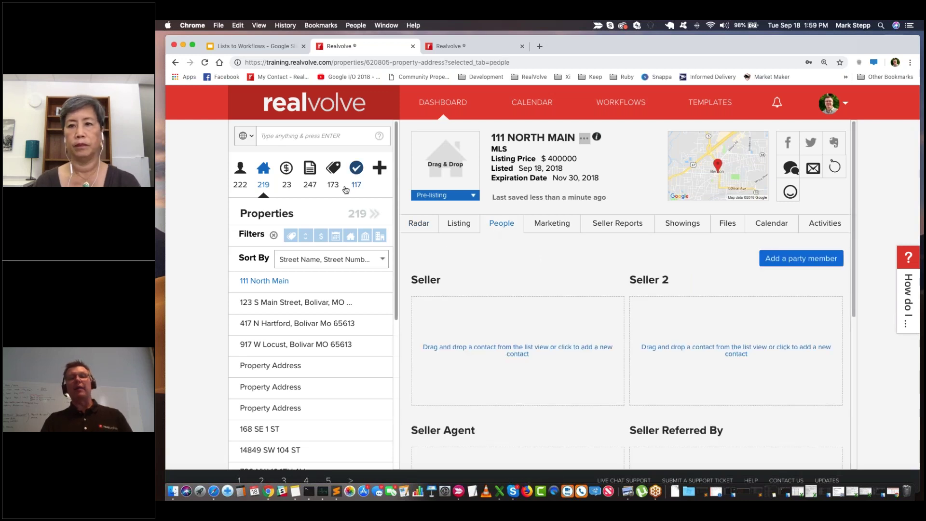
scroll(533, 358, down, 2)
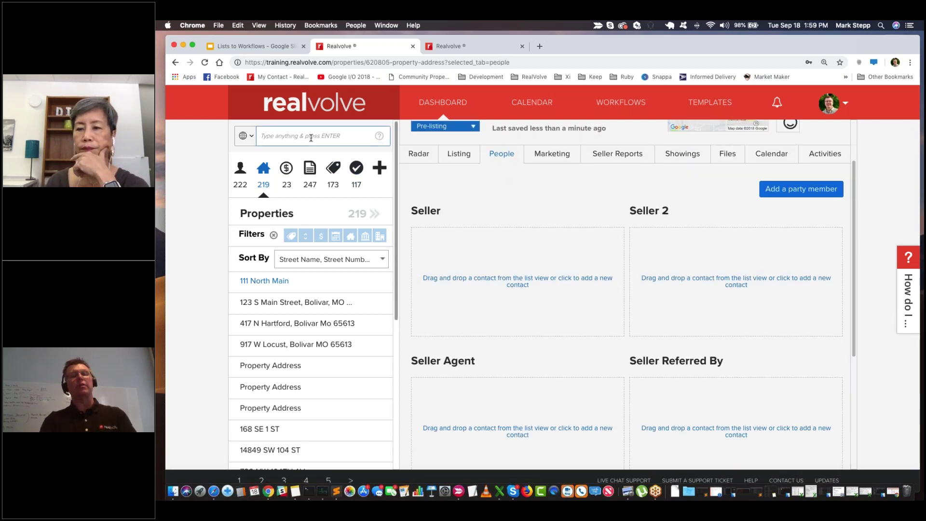
text(al)
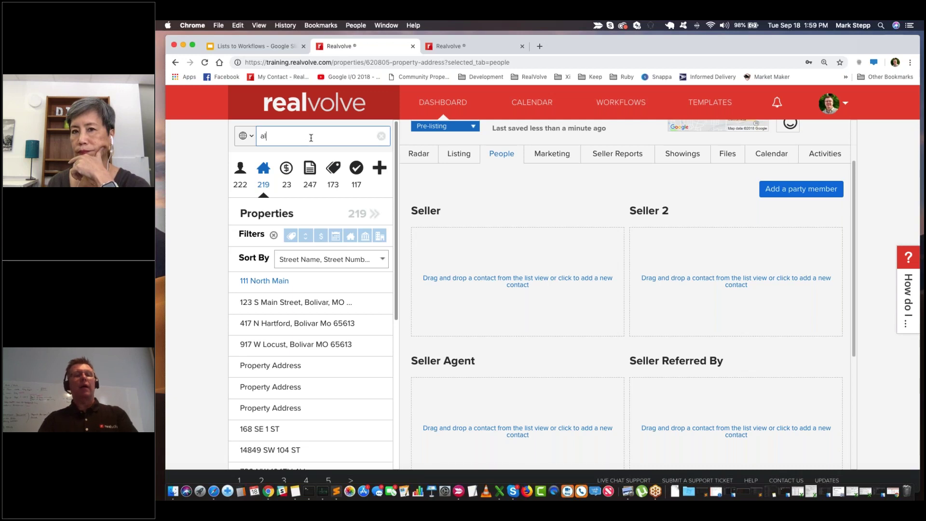
click(252, 136)
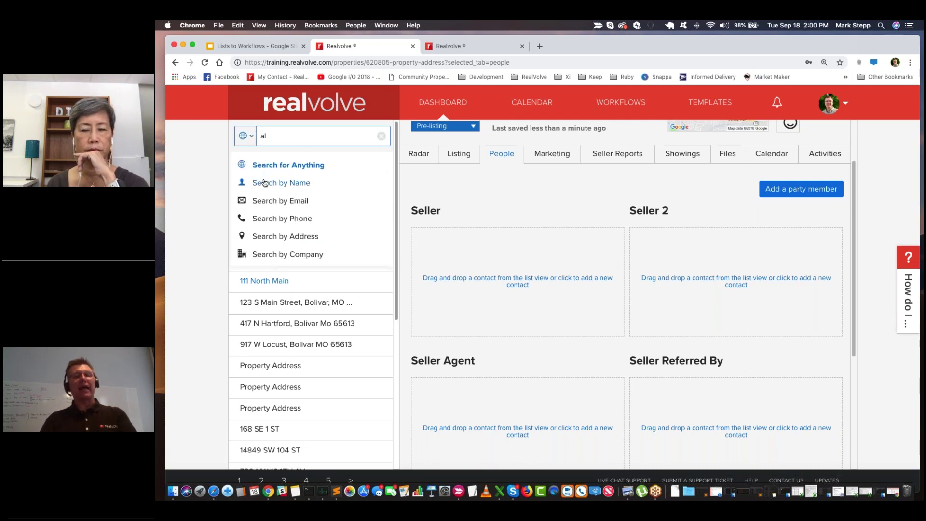
click(272, 185)
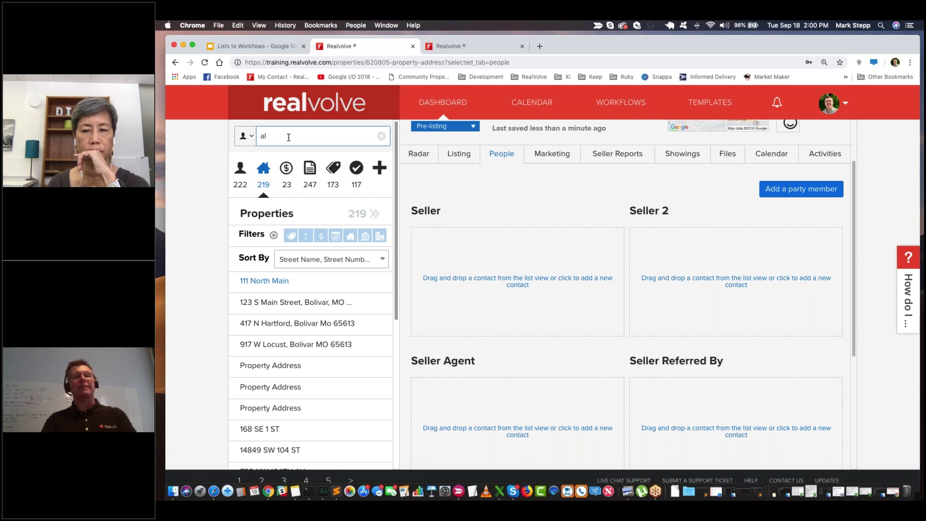
key(BackSpace)
key(BackSpace)
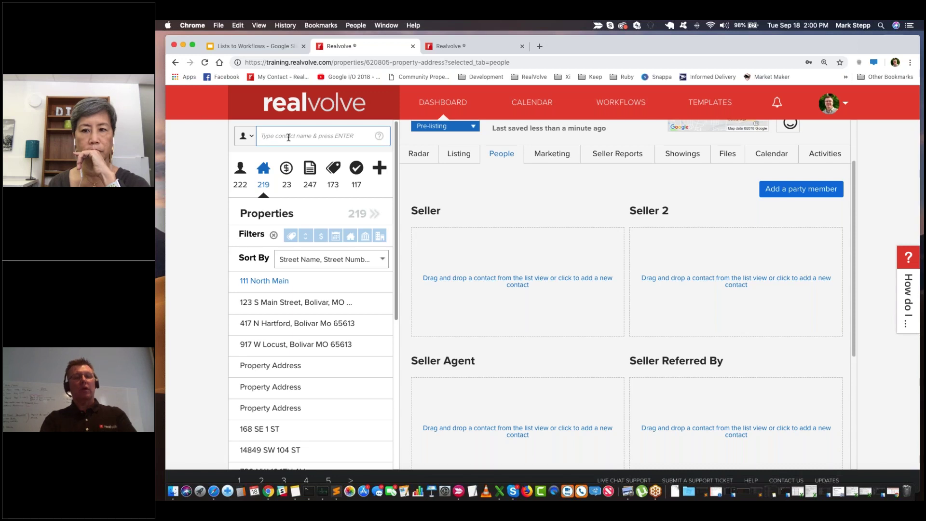
click(241, 168)
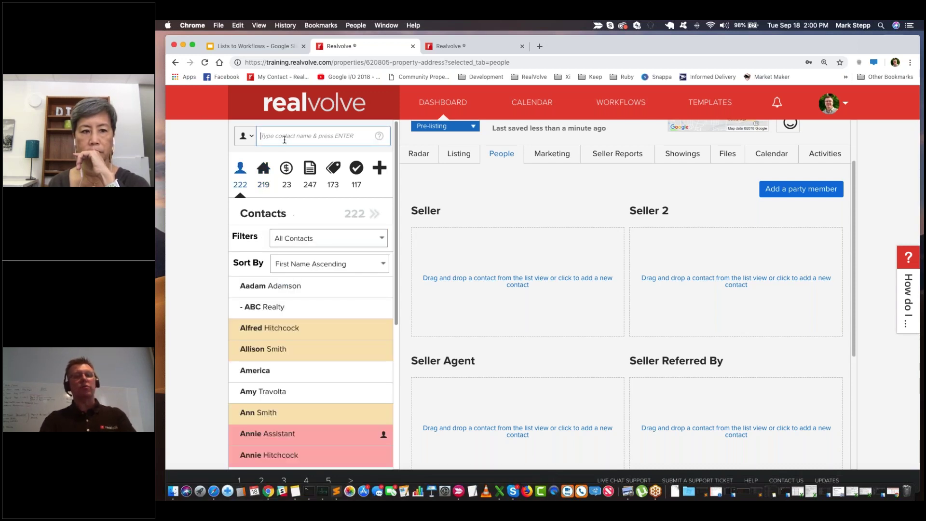
drag(282, 333, 482, 286)
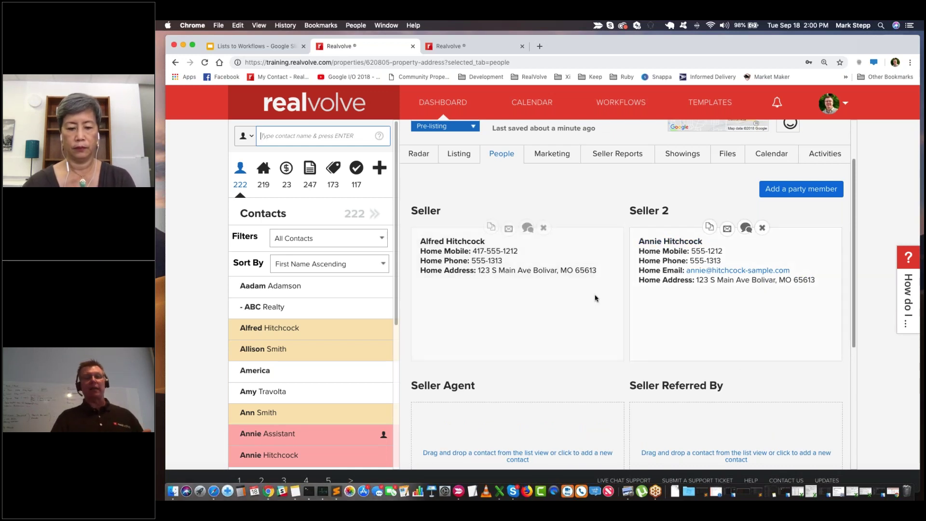
Search the contacts by the agent's first name and assign the AA Realty agent as the property's Seller Agent
scroll(595, 296, down, 3)
scroll(595, 296, up, 1)
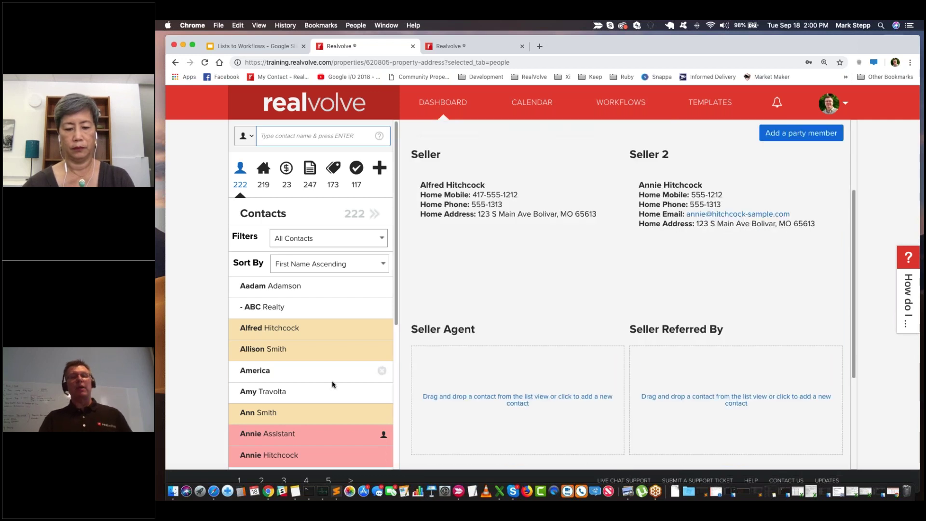
scroll(330, 337, down, 2)
scroll(331, 229, up, 2)
click(310, 135)
text(joe)
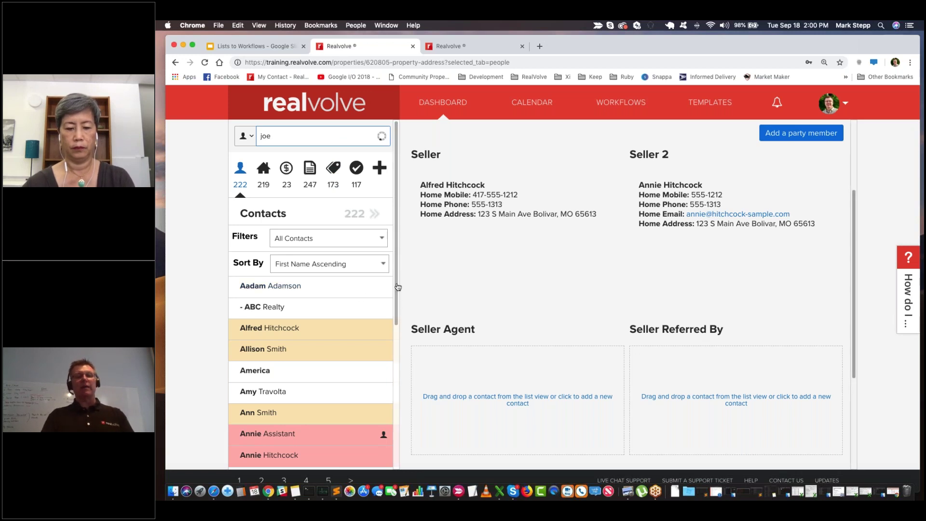
click(238, 170)
drag(340, 243, 290, 241)
scroll(463, 384, down, 2)
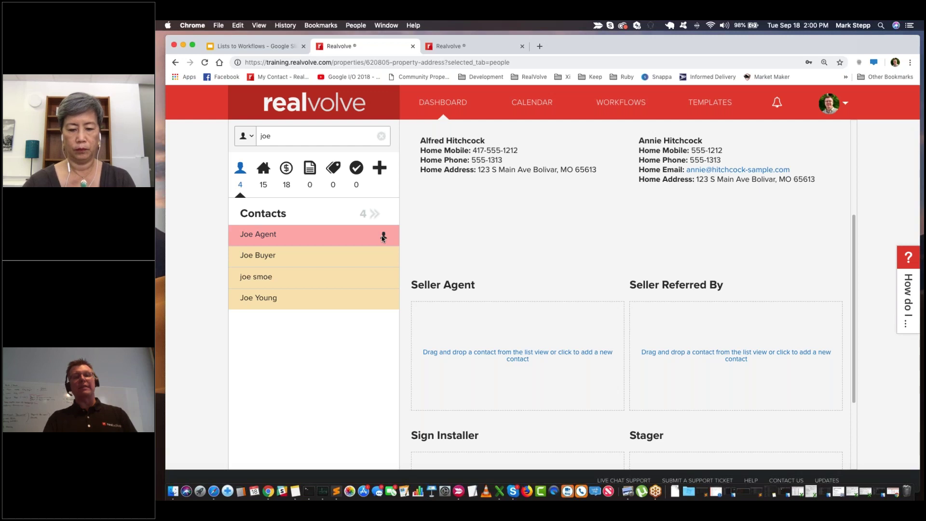
drag(379, 236, 552, 352)
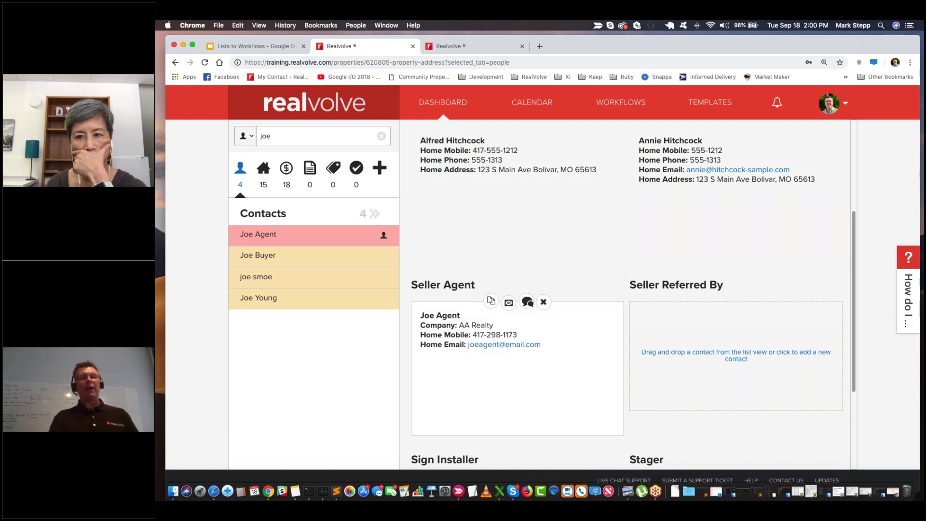
Try a contact search for "stager", clear it, and assign the contact listed just above America as the property's Stager
scroll(626, 294, down, 3)
drag(297, 139, 244, 135)
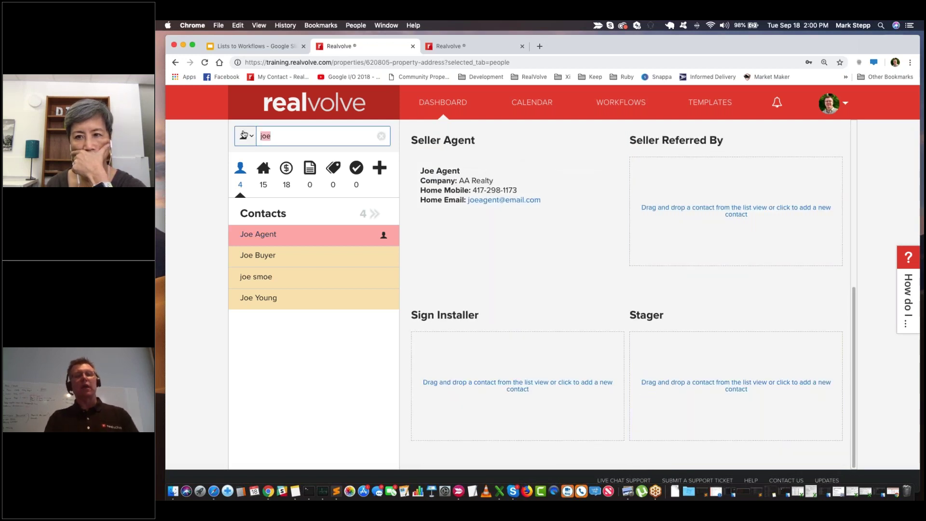
text(stager)
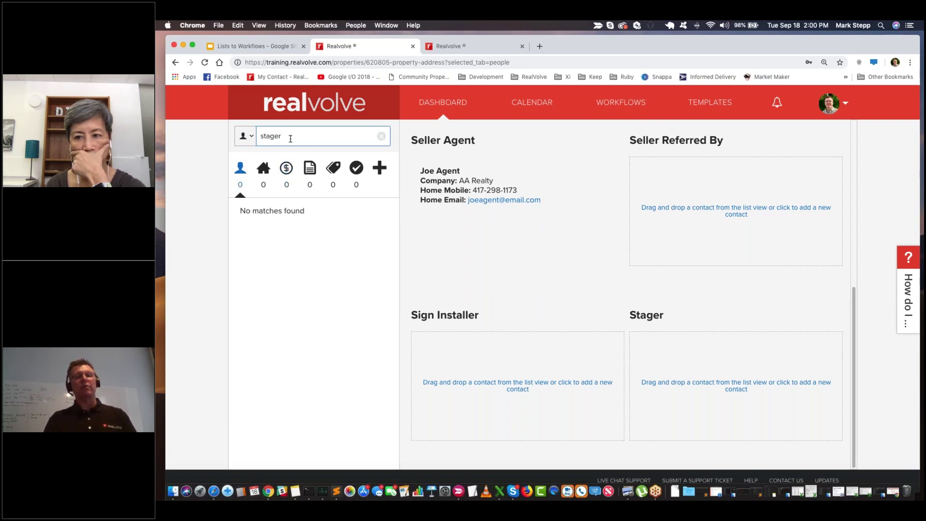
click(381, 136)
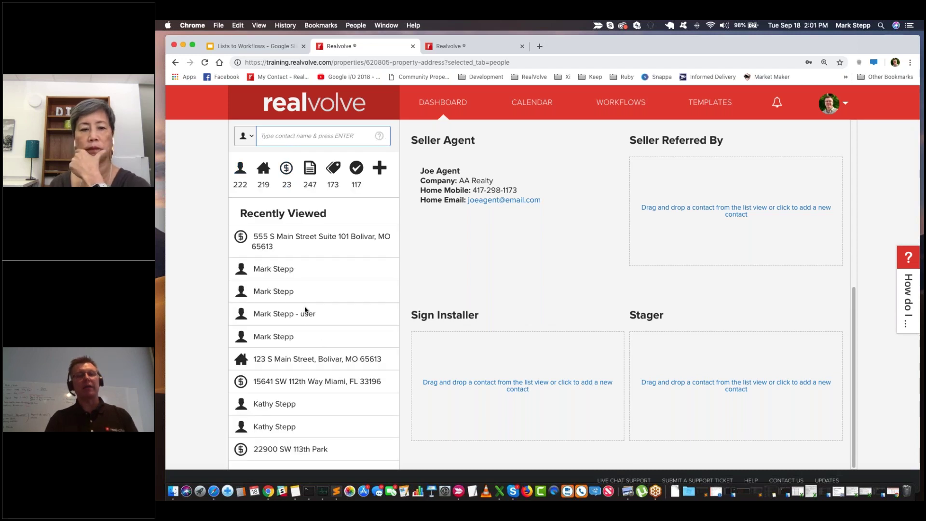
click(238, 171)
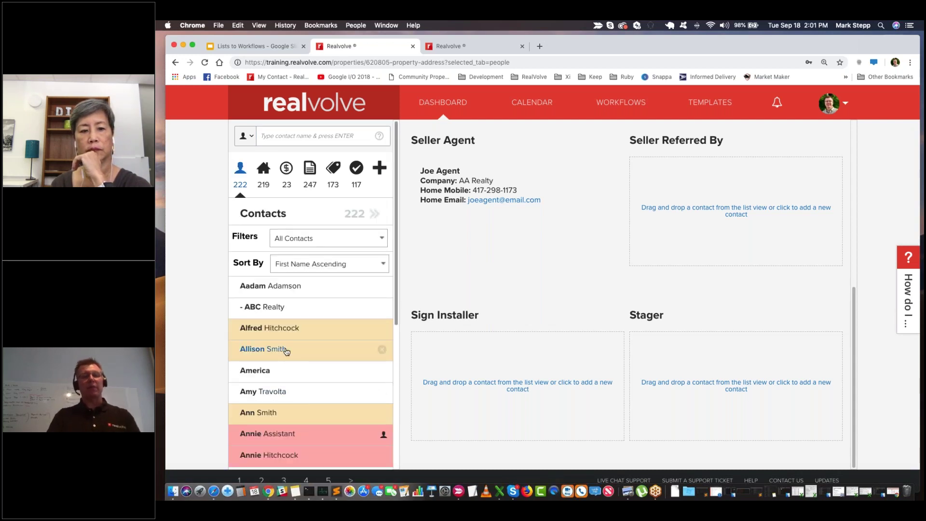
drag(285, 351, 805, 417)
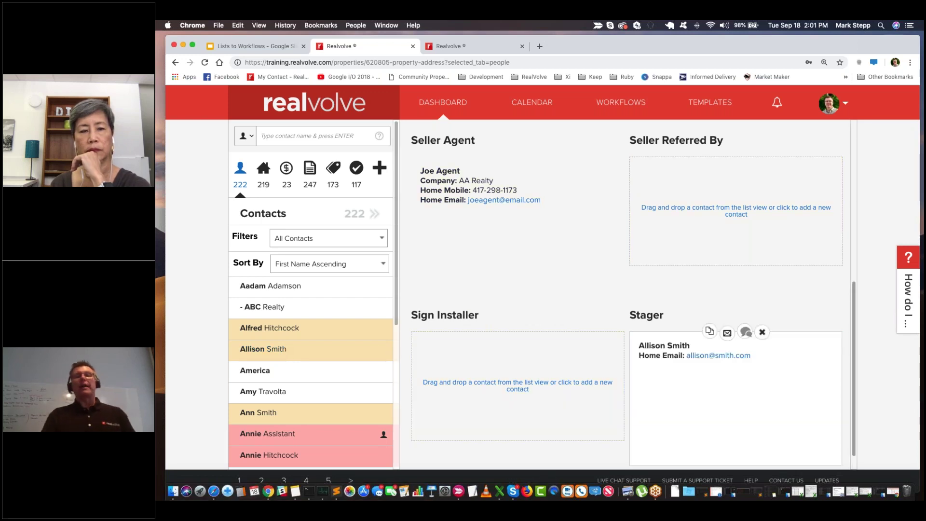
Examine the property's listing details, record owner and the Important Dates fields such as photography, staging and pre-listing inspection
scroll(624, 200, up, 2)
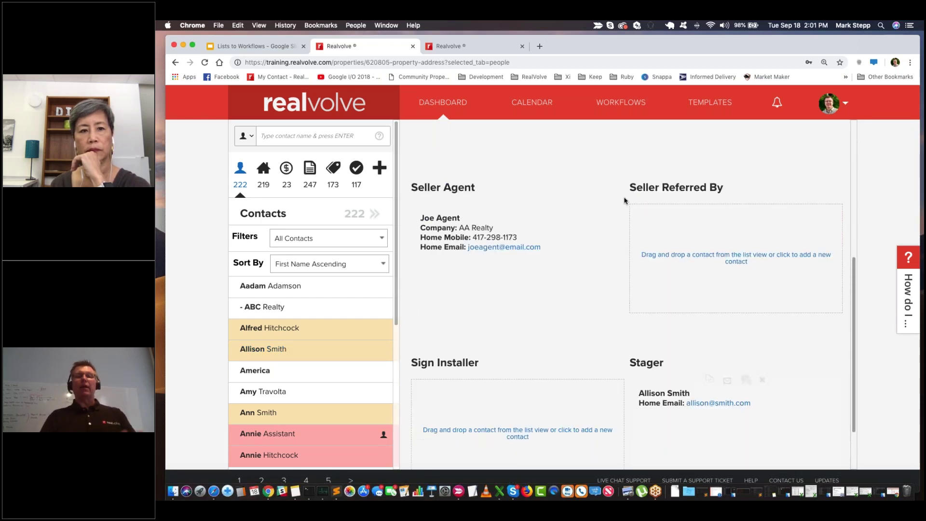
scroll(625, 201, up, 10)
scroll(469, 226, up, 1)
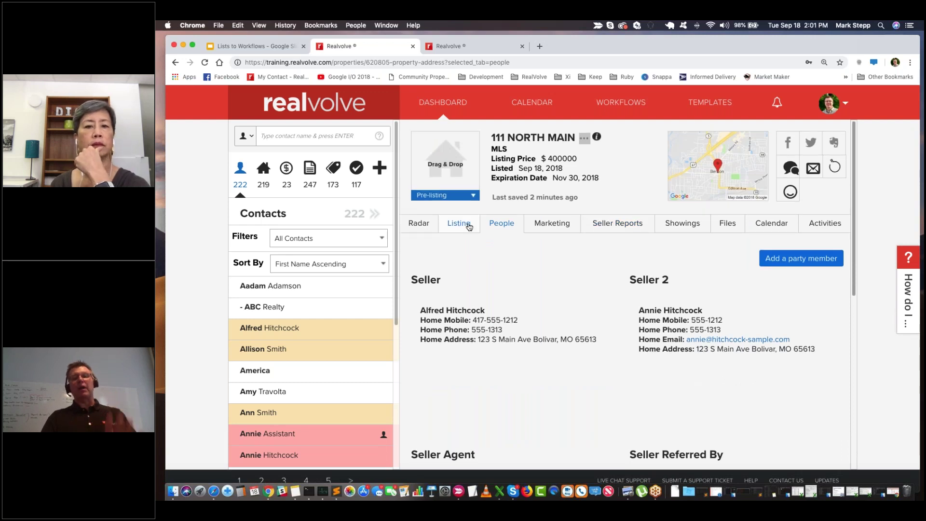
click(468, 226)
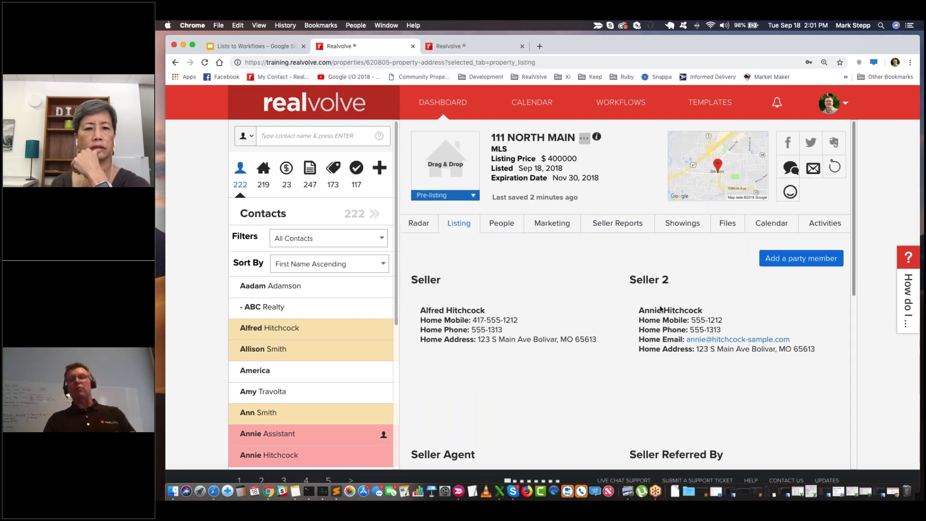
scroll(660, 309, down, 15)
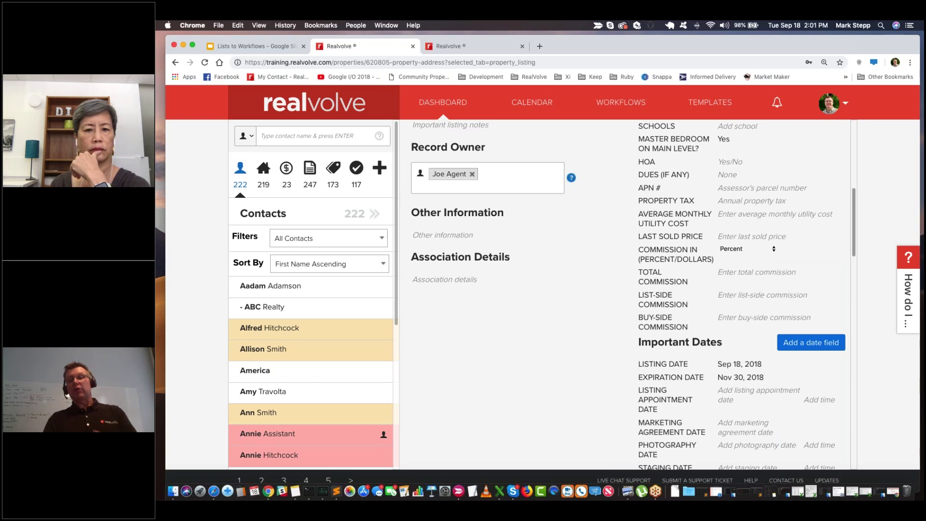
scroll(661, 309, up, 1)
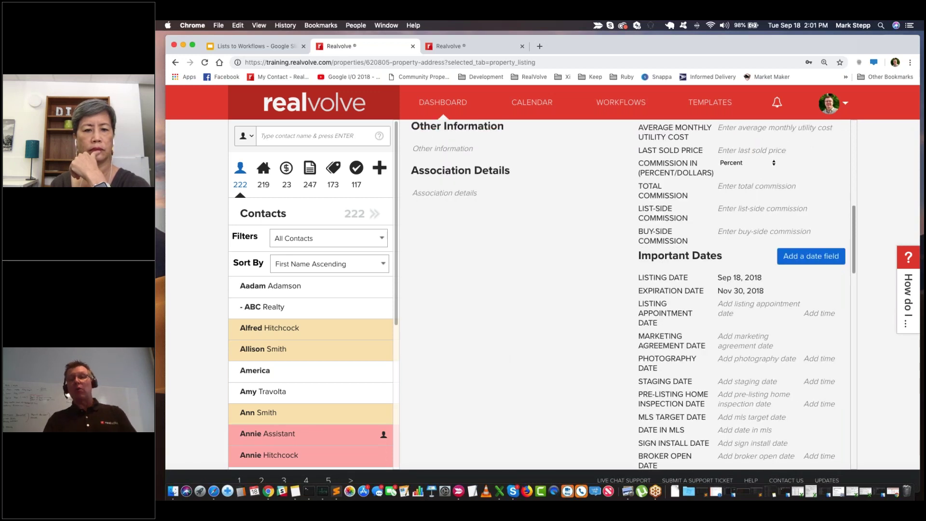
scroll(678, 305, down, 5)
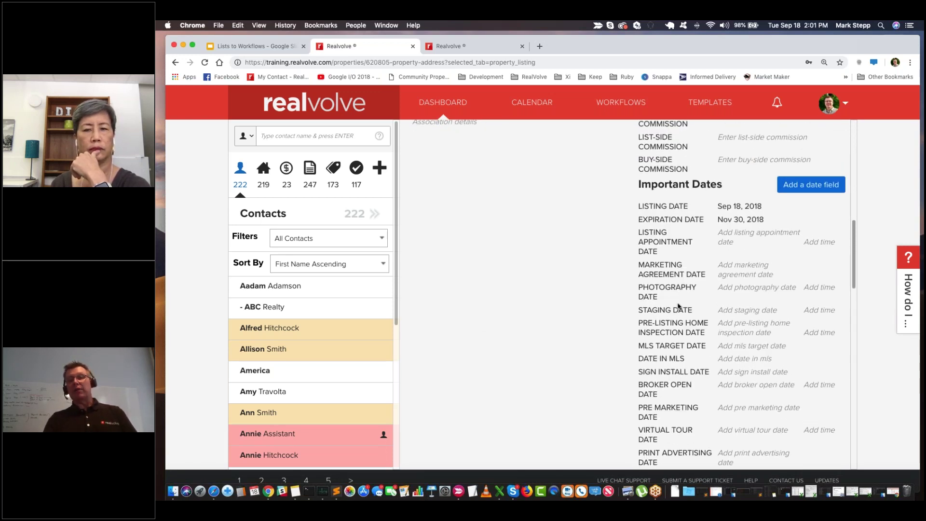
scroll(678, 304, down, 8)
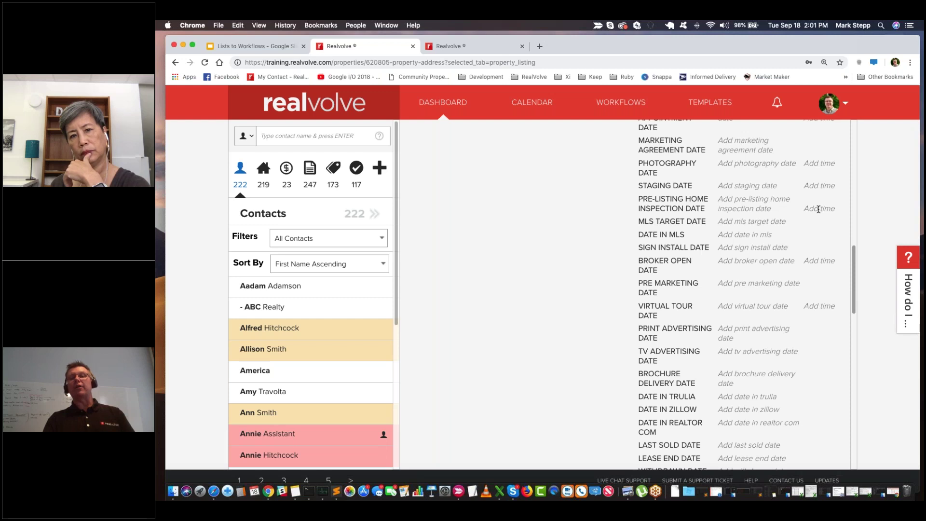
scroll(818, 208, up, 15)
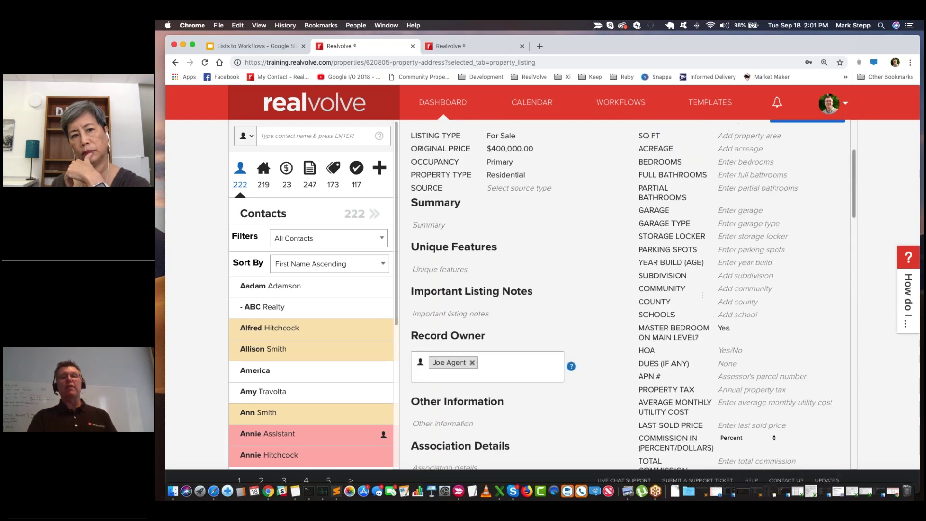
scroll(552, 191, up, 1)
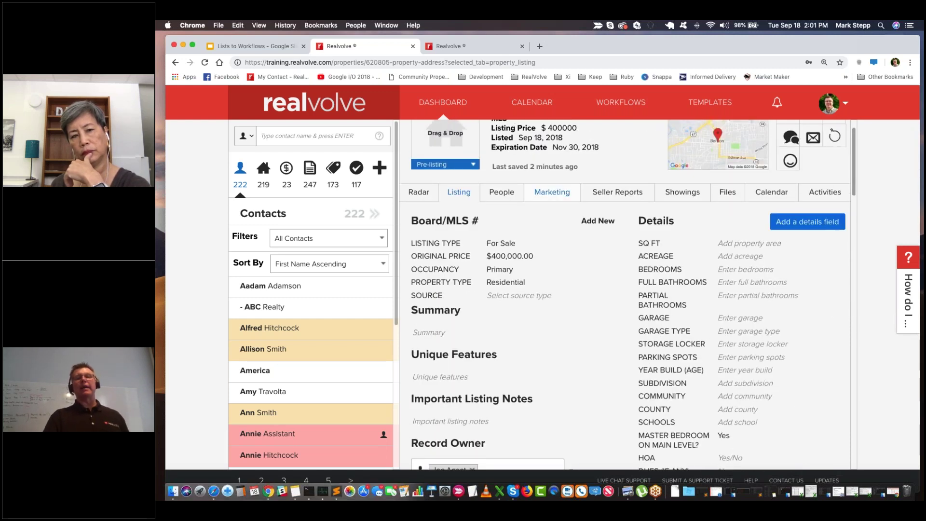
scroll(552, 191, down, 2)
Start a workflow from the property's Radar, search the workflows for "nl" and choose NL-0 - New LIsting for this property
click(414, 165)
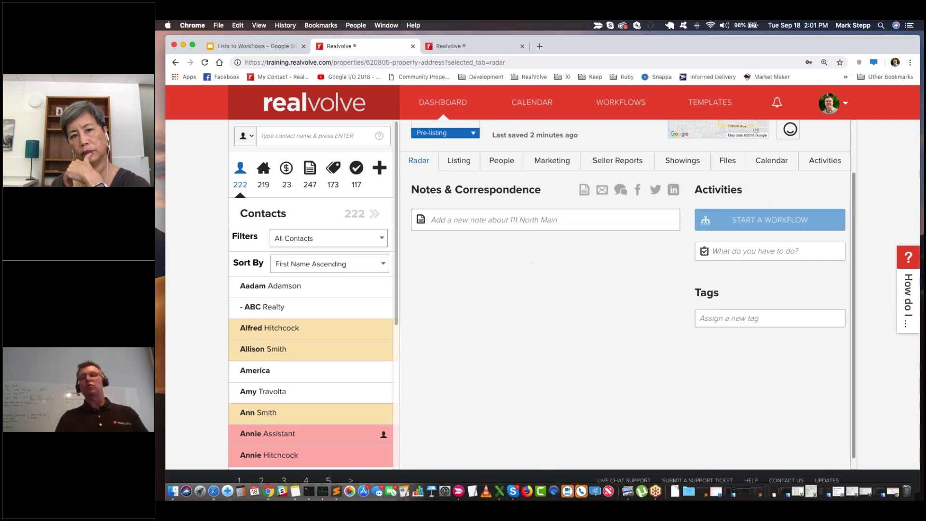
click(752, 220)
click(623, 260)
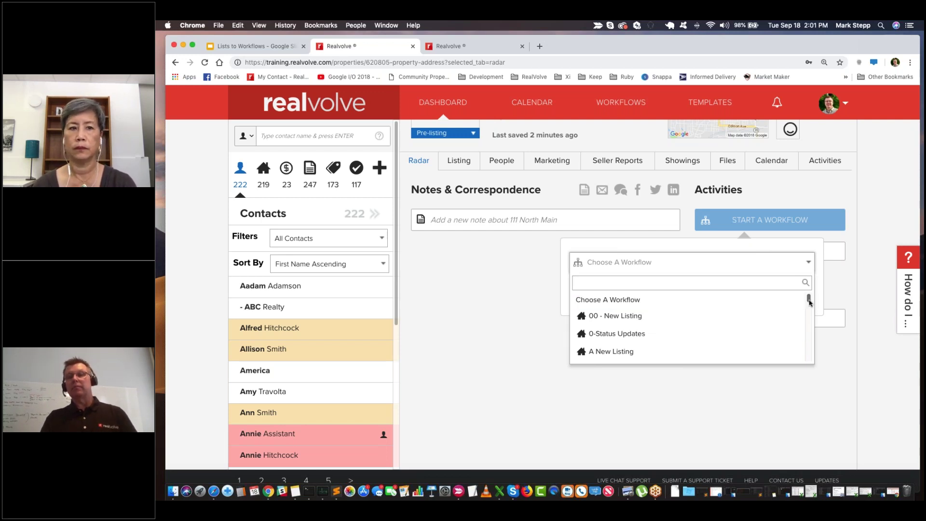
scroll(809, 300, down, 2)
scroll(809, 300, up, 2)
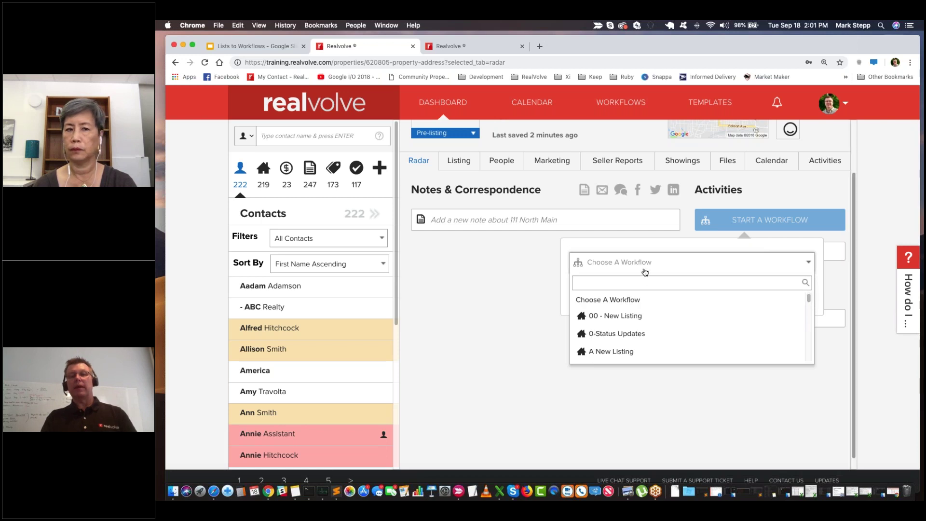
text(nl)
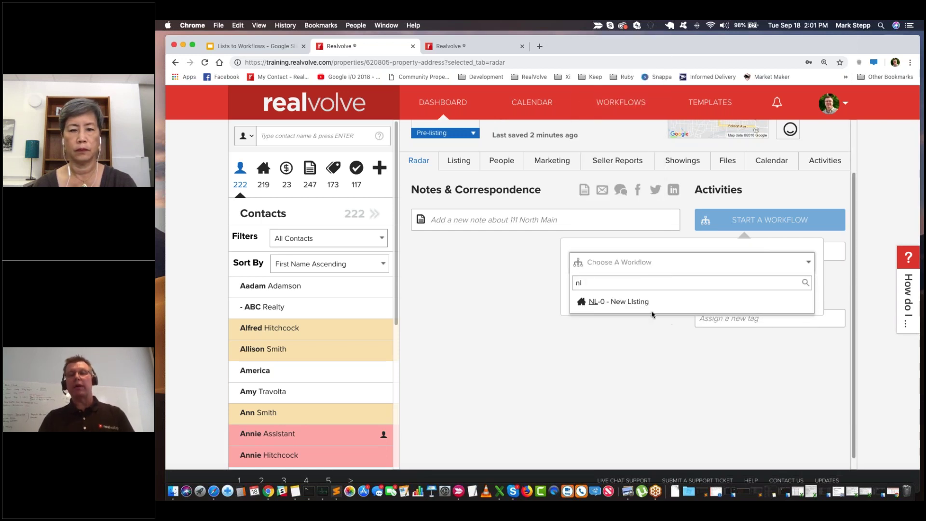
click(633, 303)
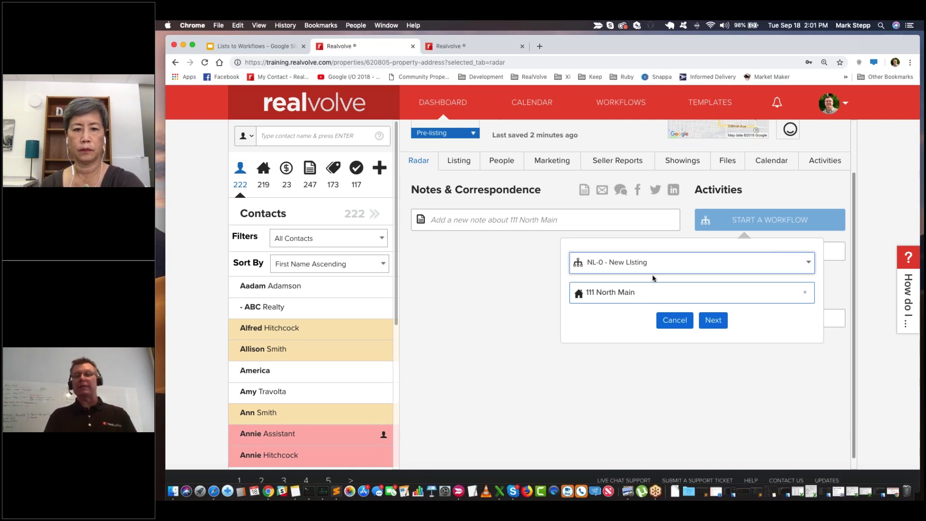
click(714, 321)
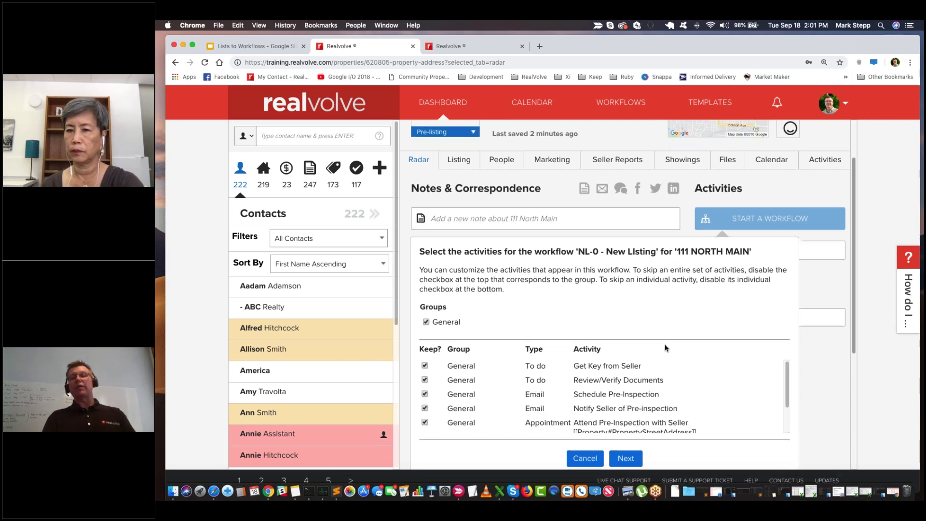
Review the workflow's activities, keep the entire General group selected and proceed to the staff role assignment
scroll(723, 337, down, 5)
scroll(786, 299, down, 2)
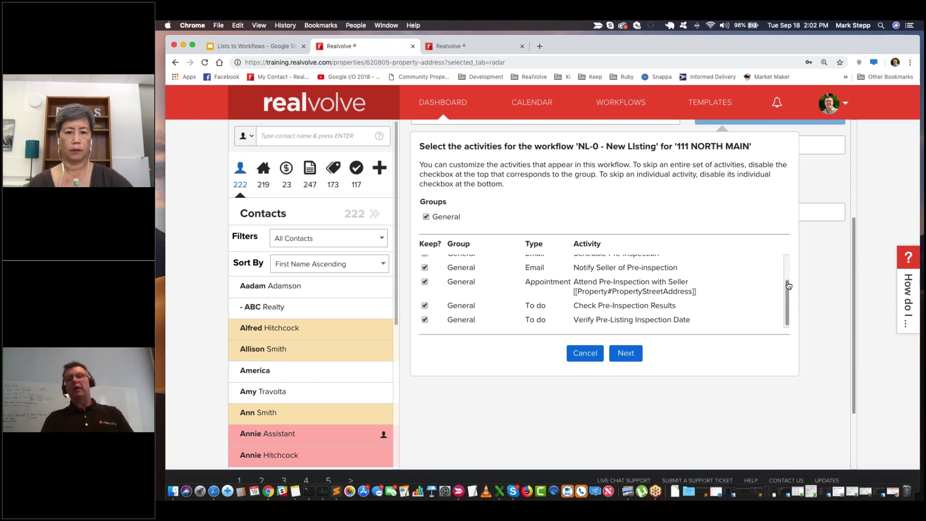
scroll(786, 289, up, 3)
scroll(787, 309, down, 2)
scroll(787, 322, down, 1)
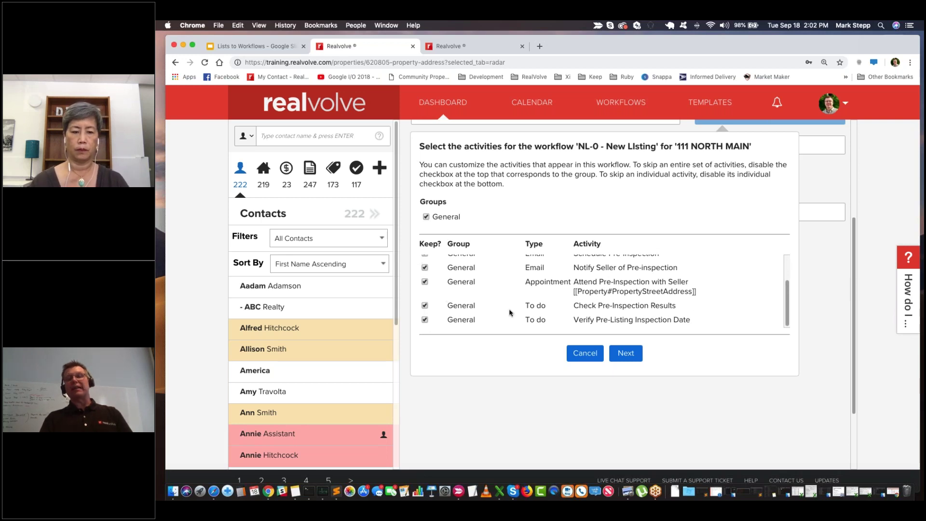
click(625, 354)
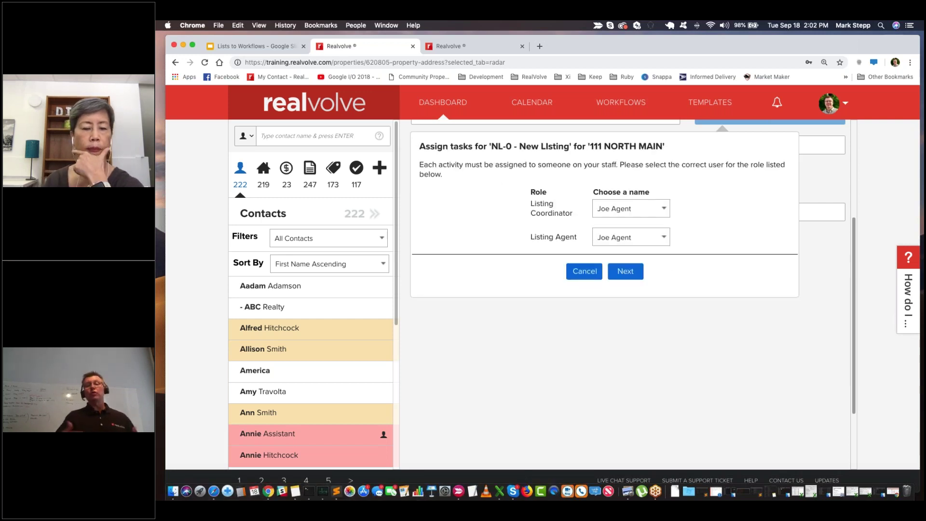
Assign the Listing Coordinator role to the assistant, keep the agent as Listing Agent and accept the task assignments
click(620, 211)
click(621, 237)
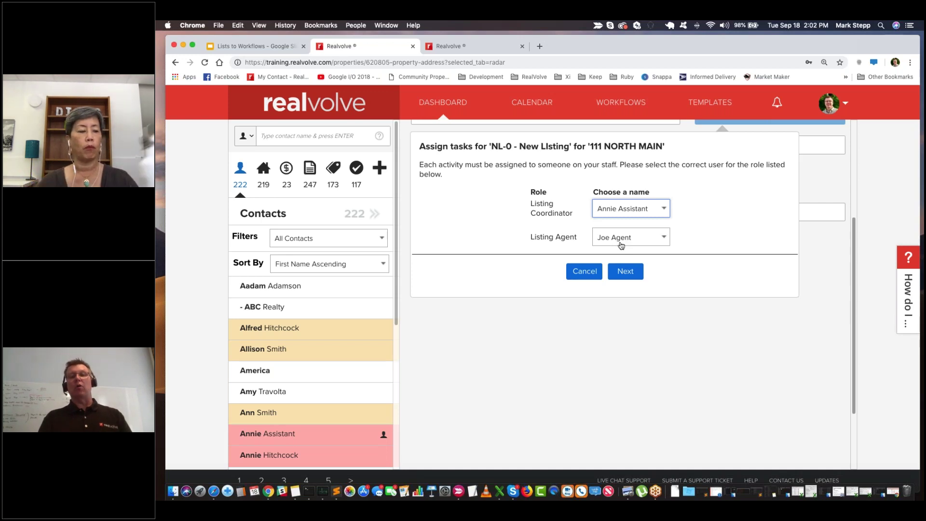
click(624, 271)
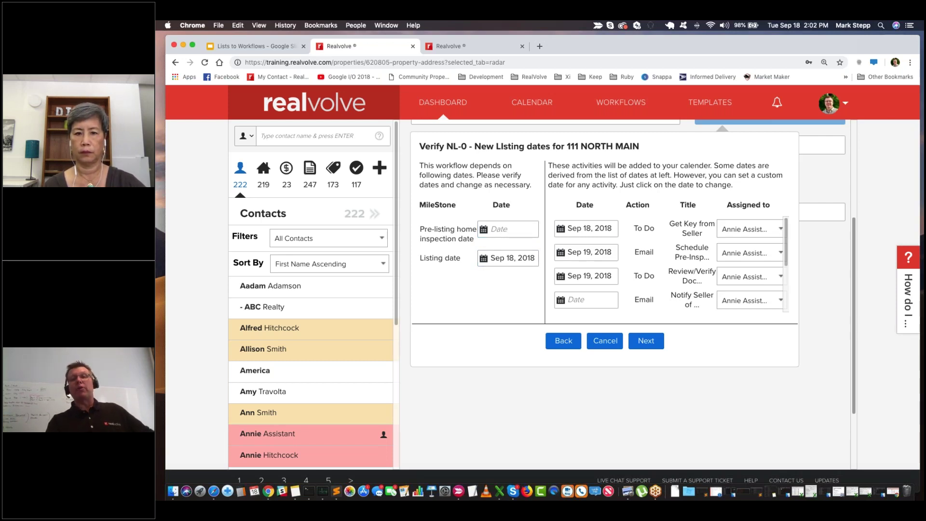
Review the workflow's milestone and activity dates and accept them, leaving the pre-listing home inspection date empty
scroll(586, 275, down, 3)
scroll(586, 275, up, 2)
scroll(599, 288, up, 2)
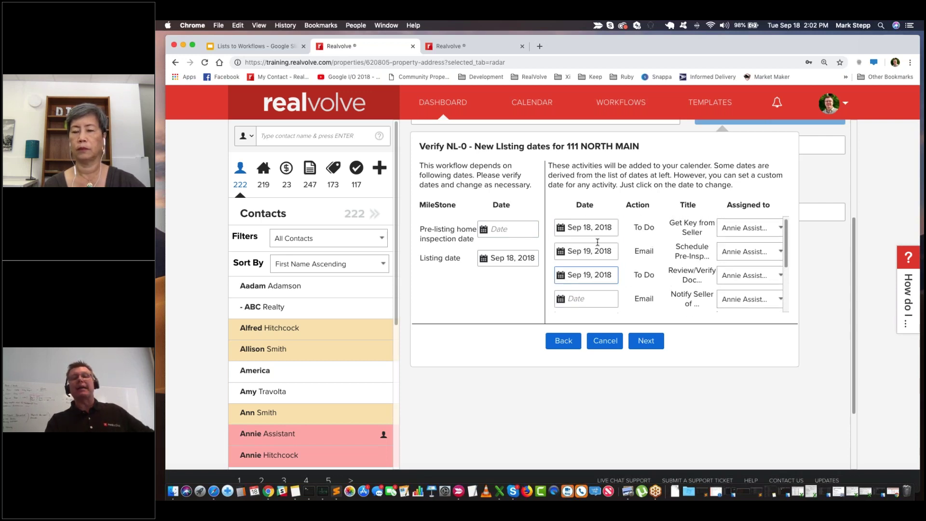
click(653, 350)
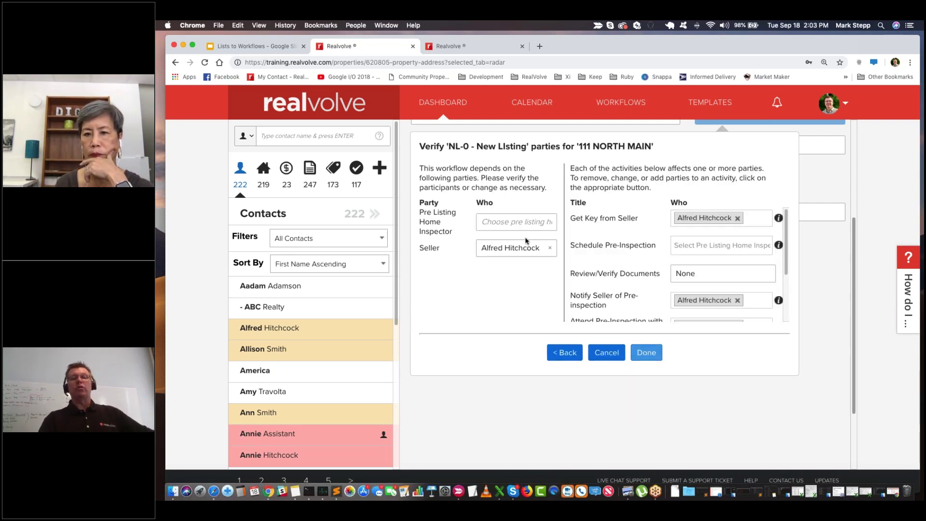
Assign the first contact matching "jo" as the workflow's Pre Listing Home Inspector and finish starting the workflow
click(501, 222)
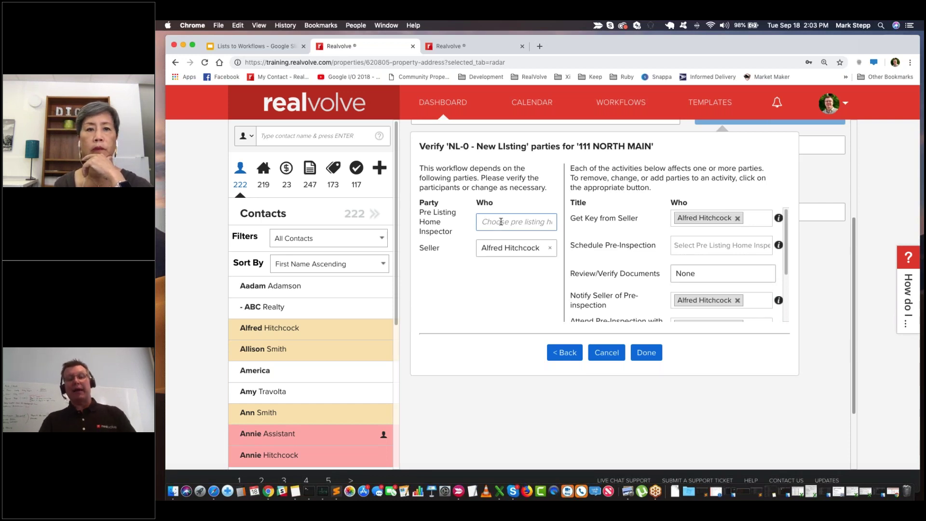
text(jo)
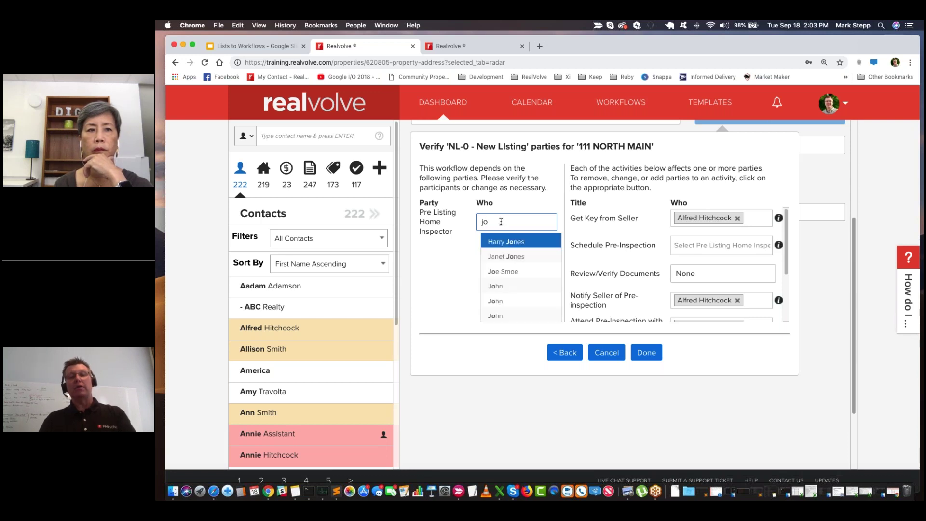
click(511, 242)
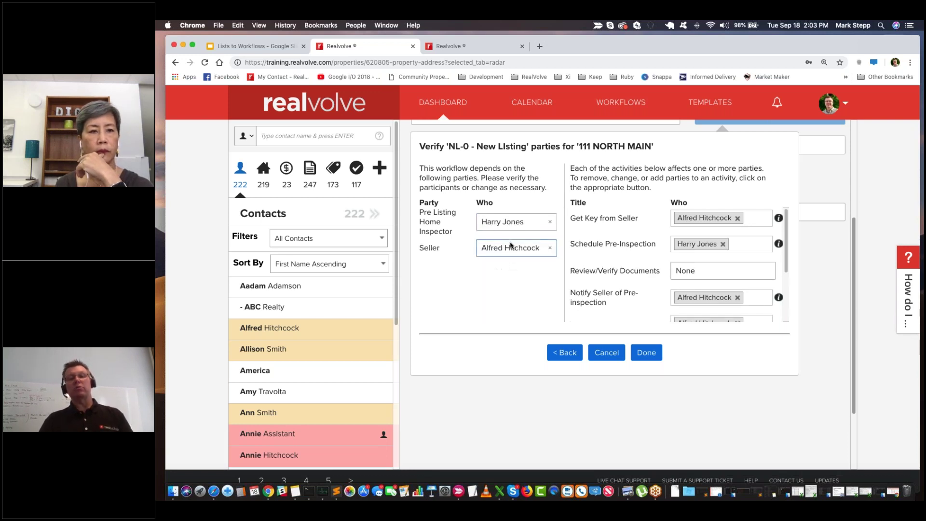
click(645, 354)
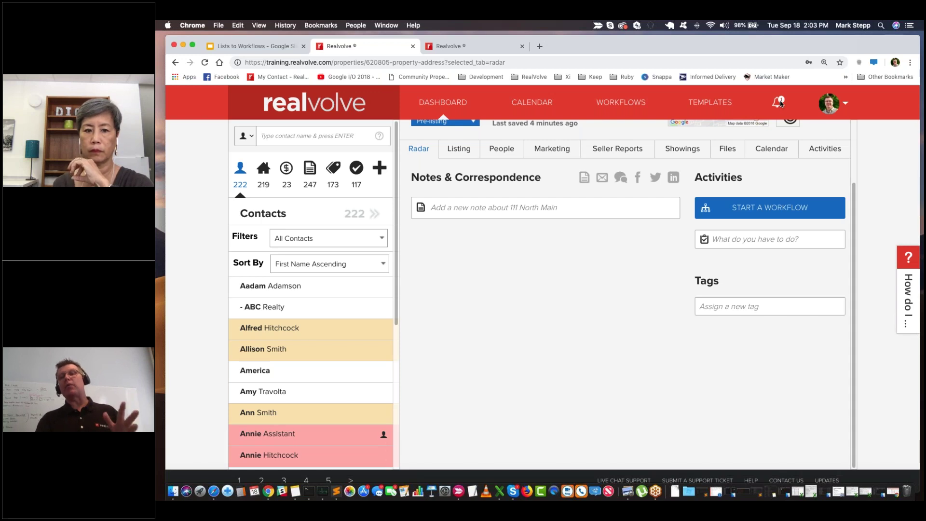
Examine the property's incomplete activities and its calendar in month view to see the scheduled workflow tasks
click(824, 150)
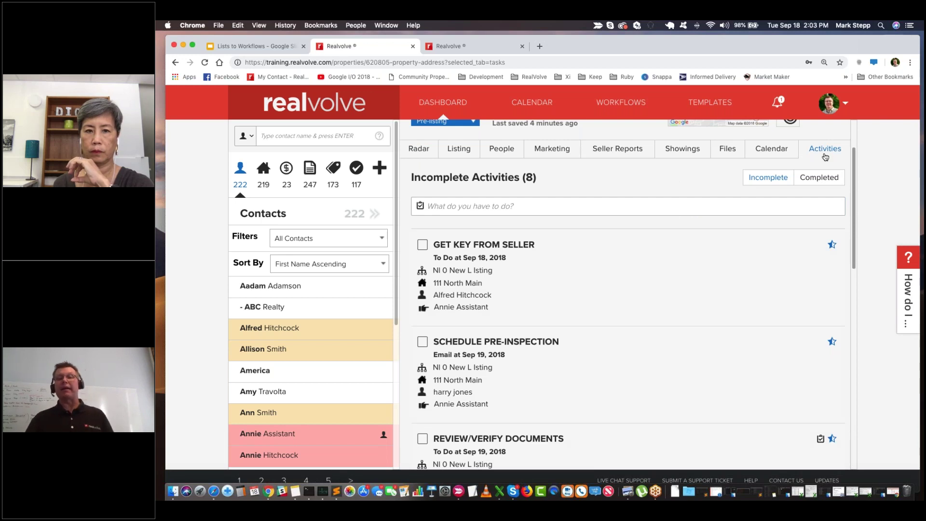
scroll(804, 139, up, 1)
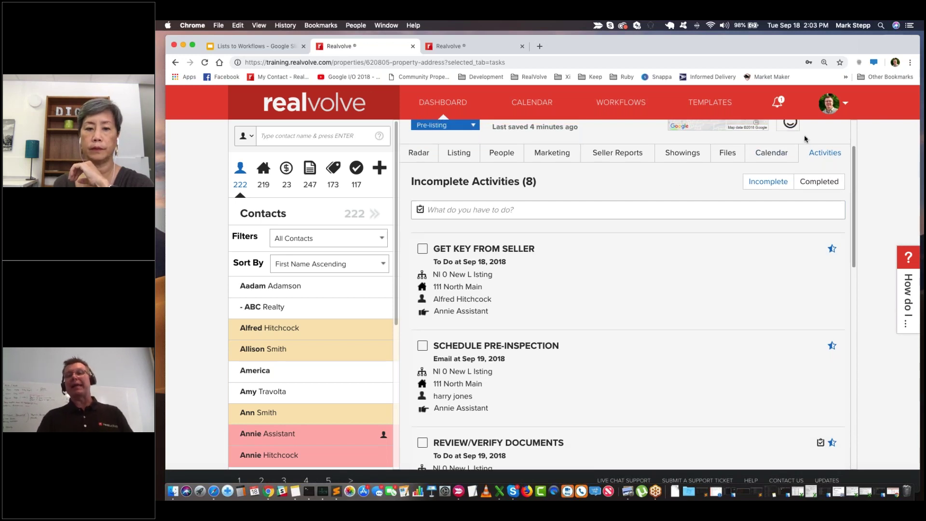
scroll(804, 139, up, 3)
click(774, 224)
scroll(776, 228, down, 4)
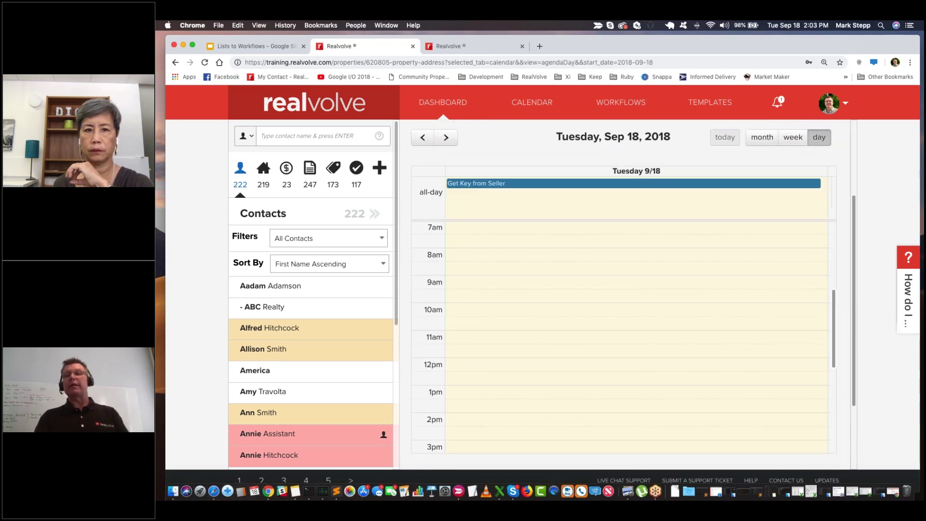
click(762, 167)
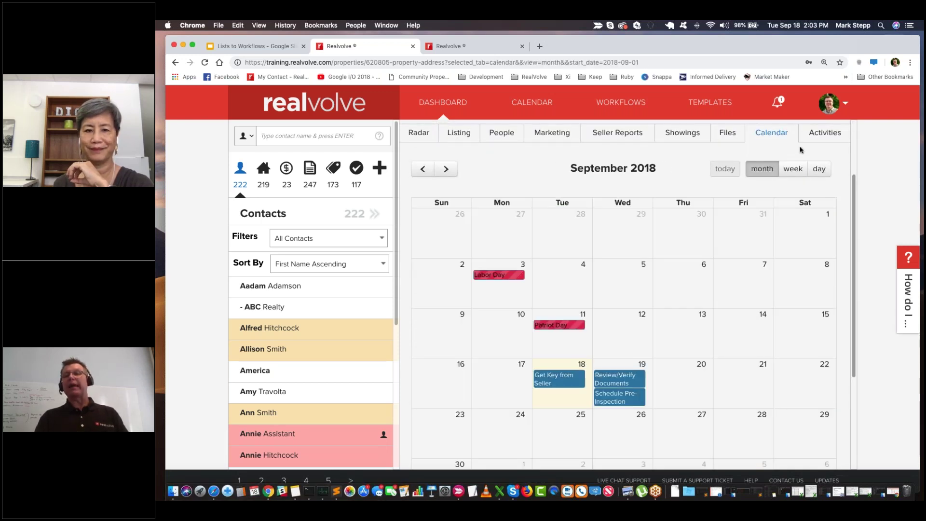
Return to the property's incomplete activities and mark Get Key from Seller as complete
click(825, 133)
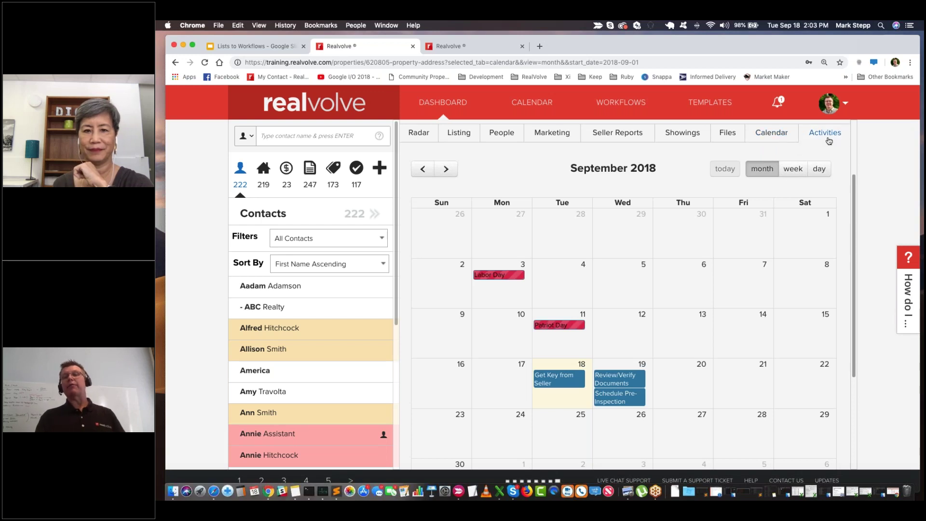
mouse_move(599, 237)
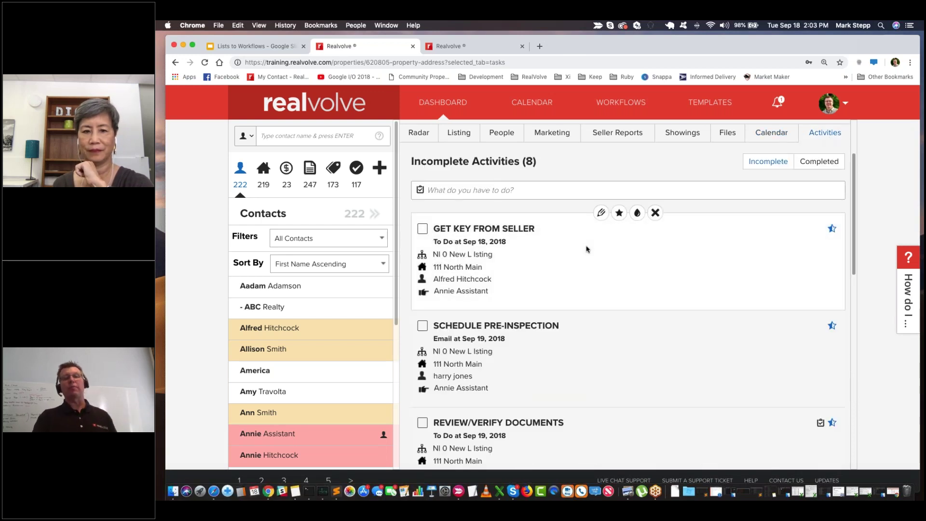
scroll(585, 248, down, 1)
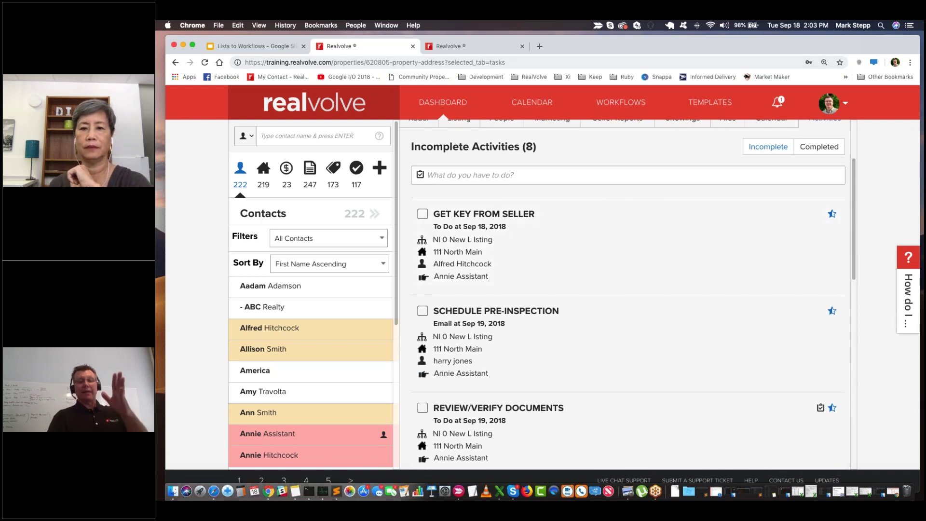
mouse_move(553, 317)
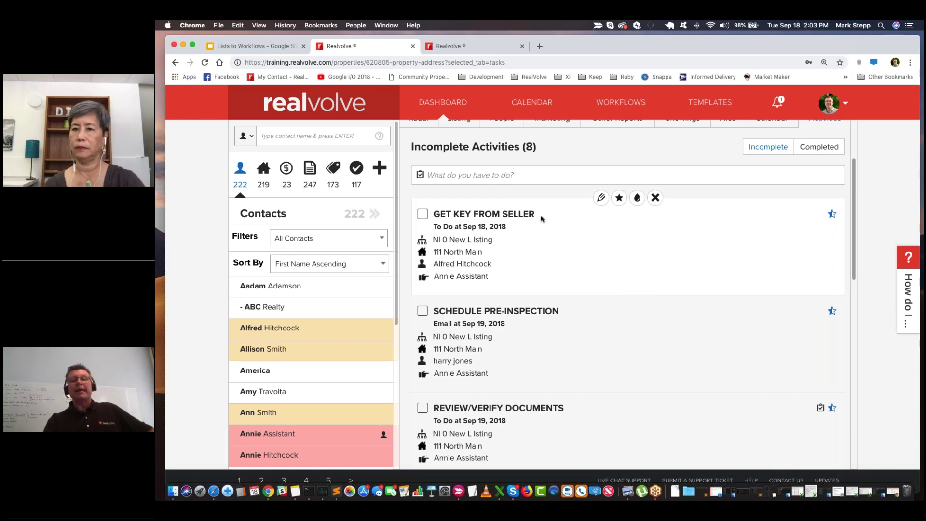
click(422, 215)
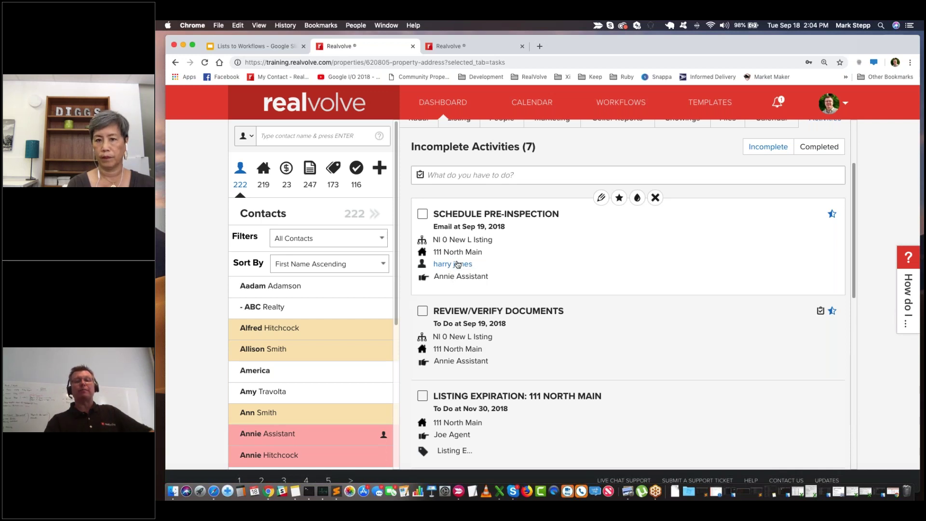
Run the Send Email action of the Schedule Pre-Inspection activity, open its message for editing and preview the merged email
click(423, 215)
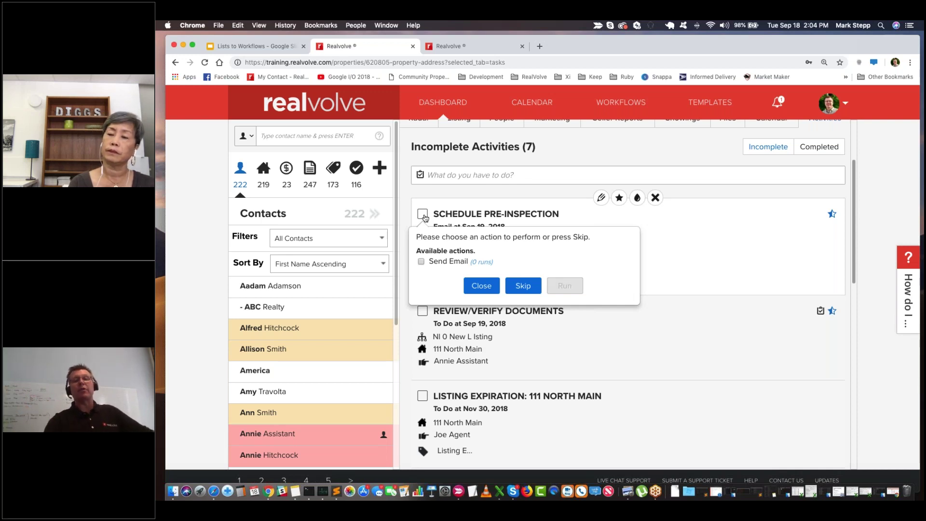
click(421, 262)
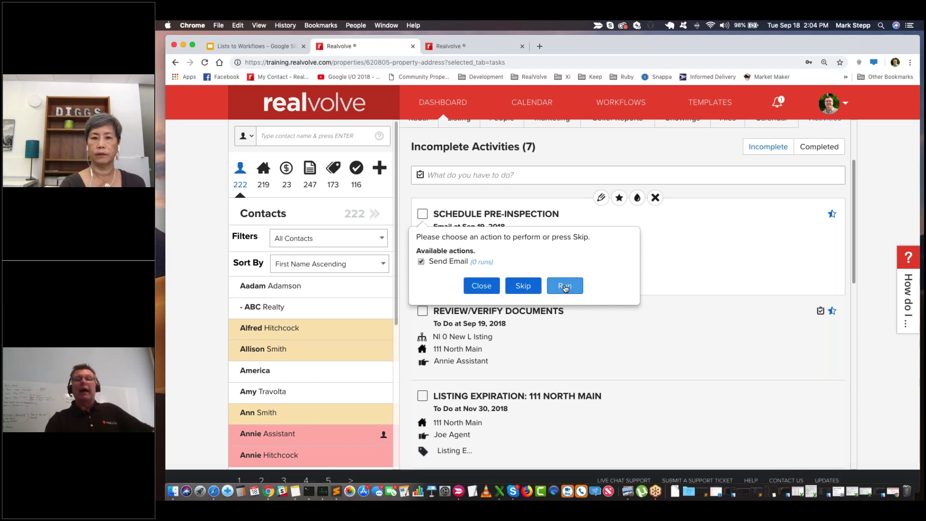
click(565, 287)
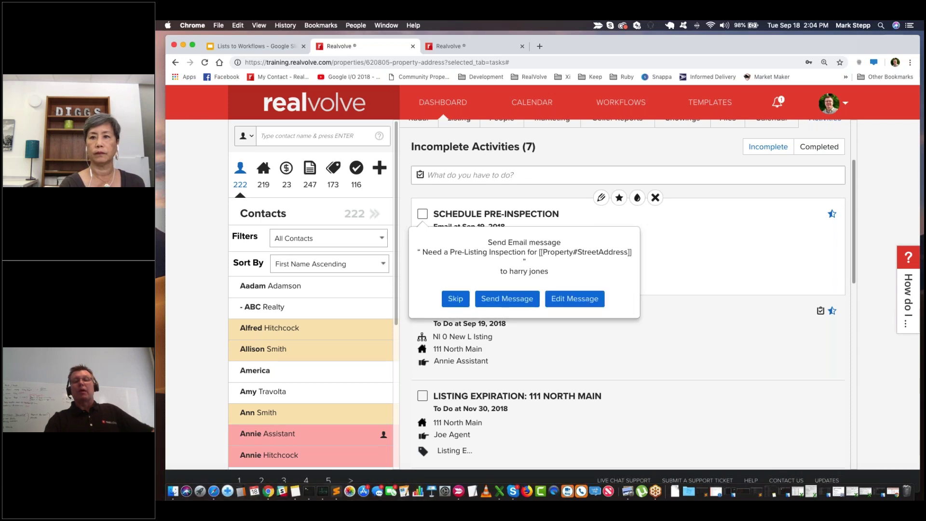
click(570, 300)
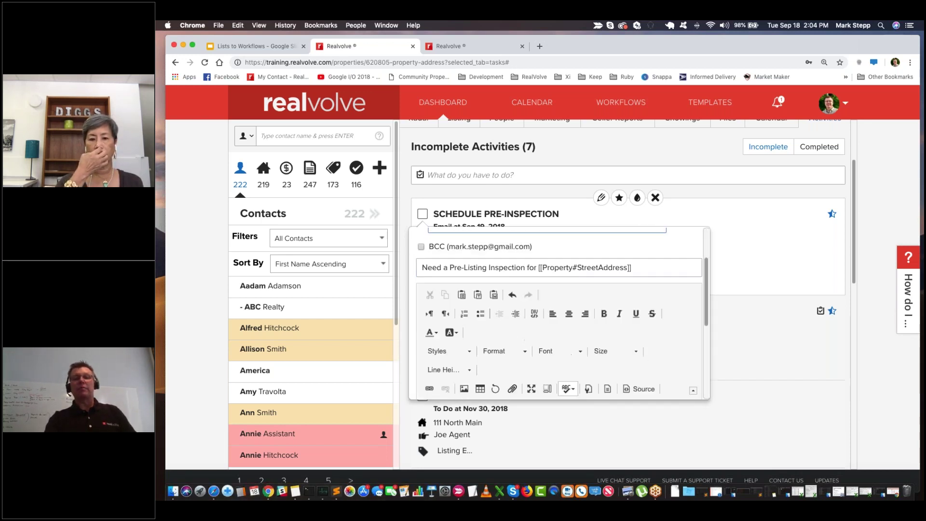
scroll(532, 337, down, 5)
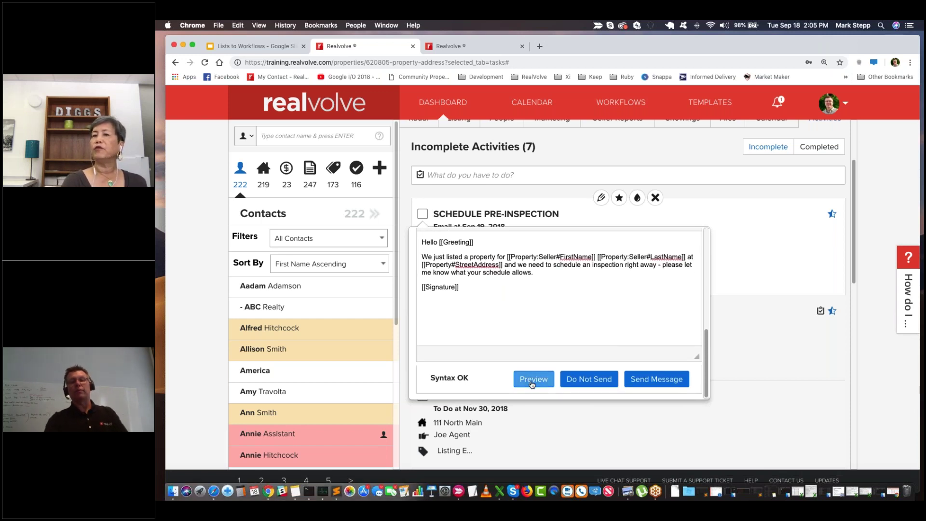
click(532, 379)
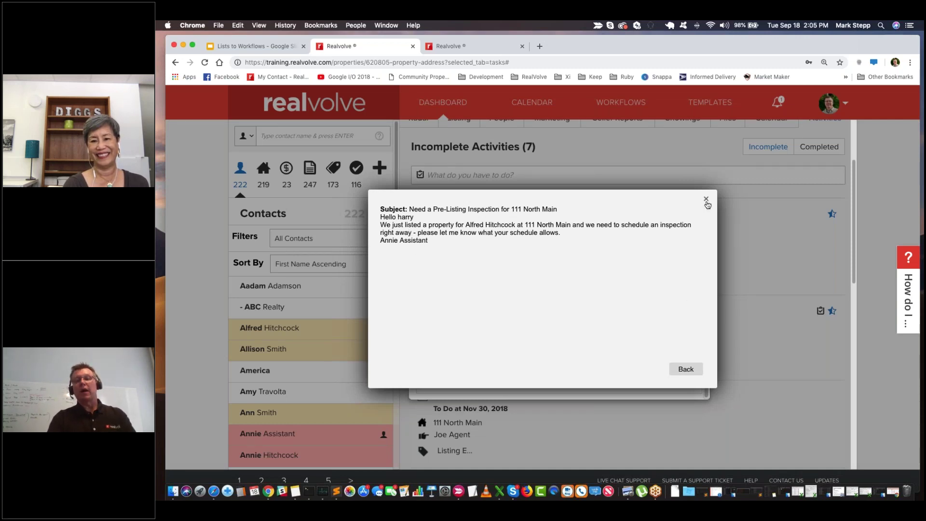
Leave the email preview, choose not to send the message and complete the Schedule Pre-Inspection activity
click(689, 370)
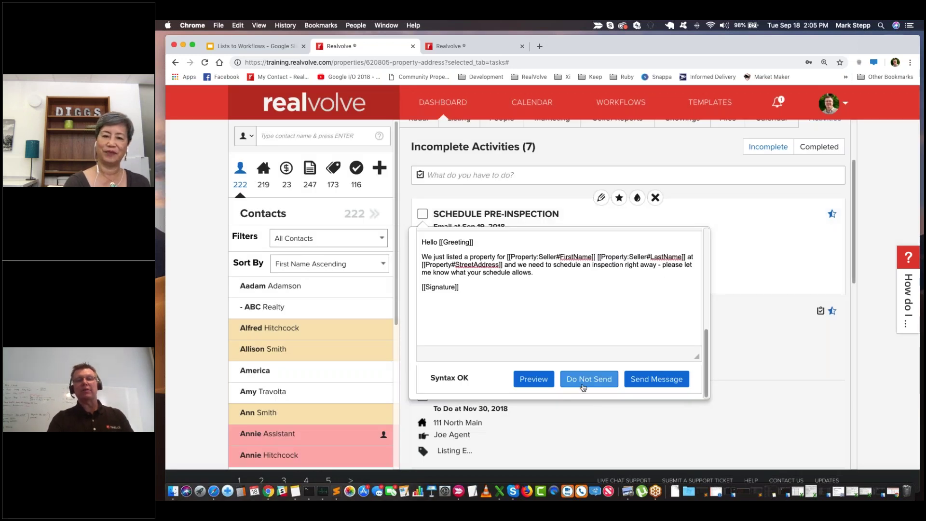
click(589, 379)
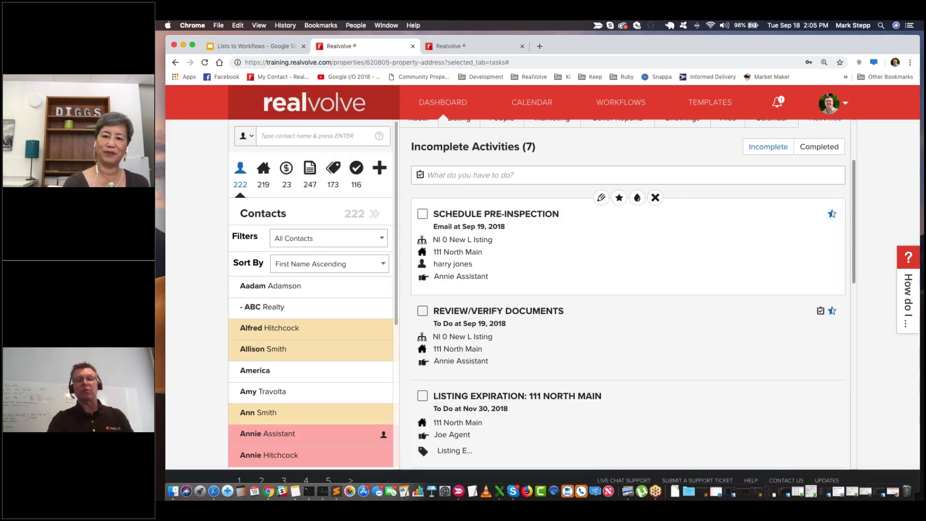
click(422, 214)
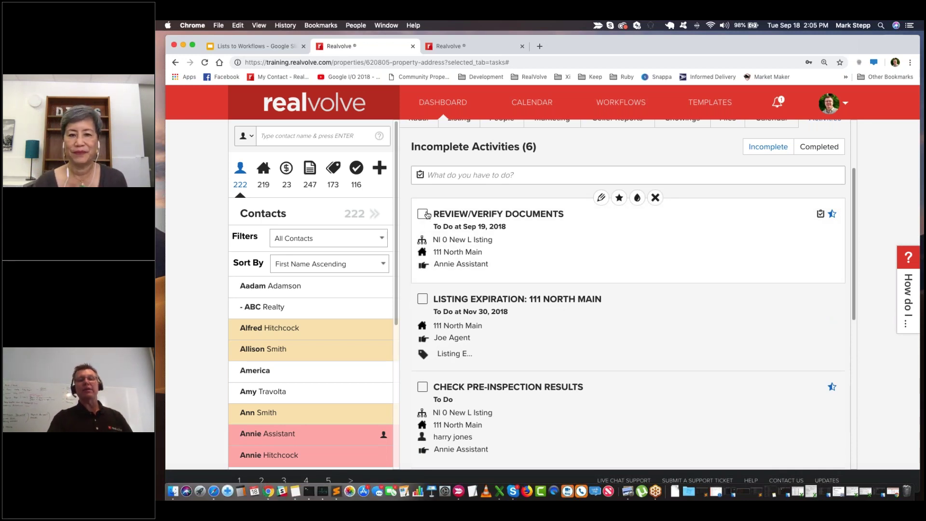
Complete the Review/Verify Documents activity by resolving its Listing Agreement, TDS and Lock Box Agreement checklist items and saving
click(422, 214)
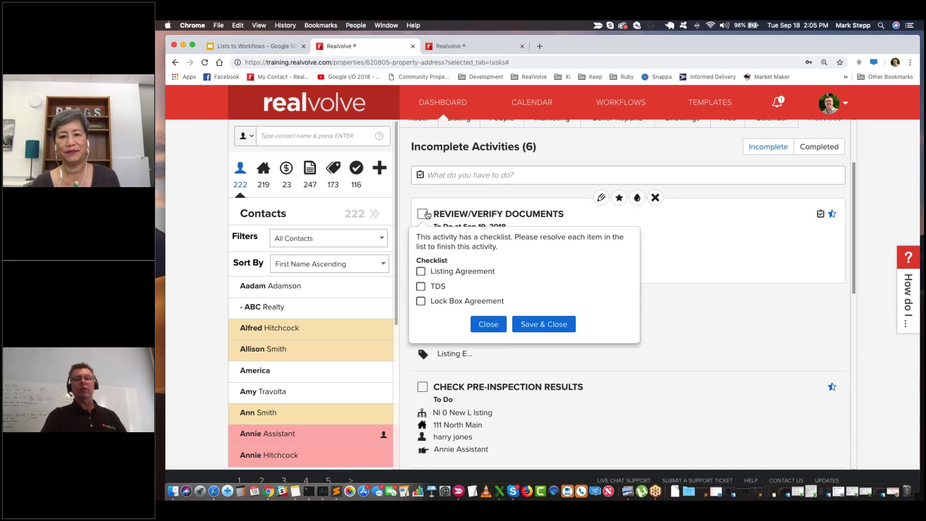
click(420, 272)
click(420, 286)
click(420, 302)
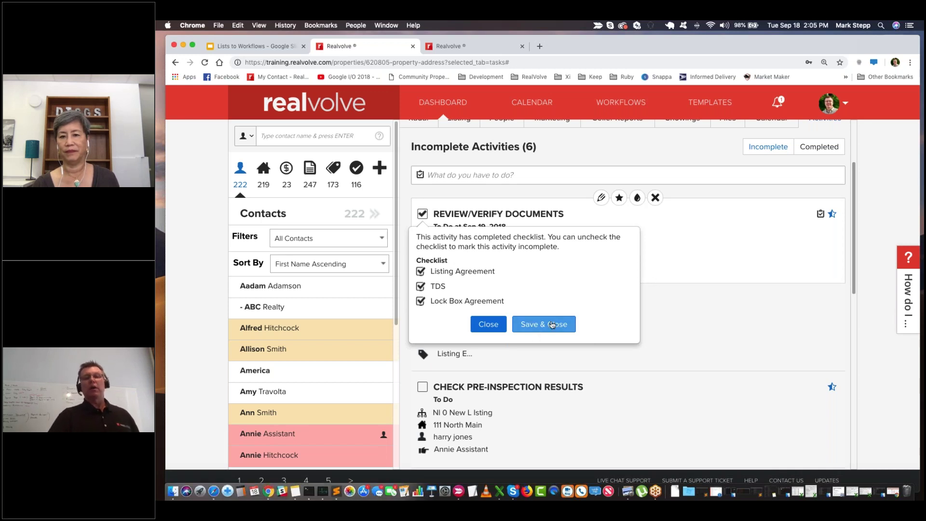
click(552, 325)
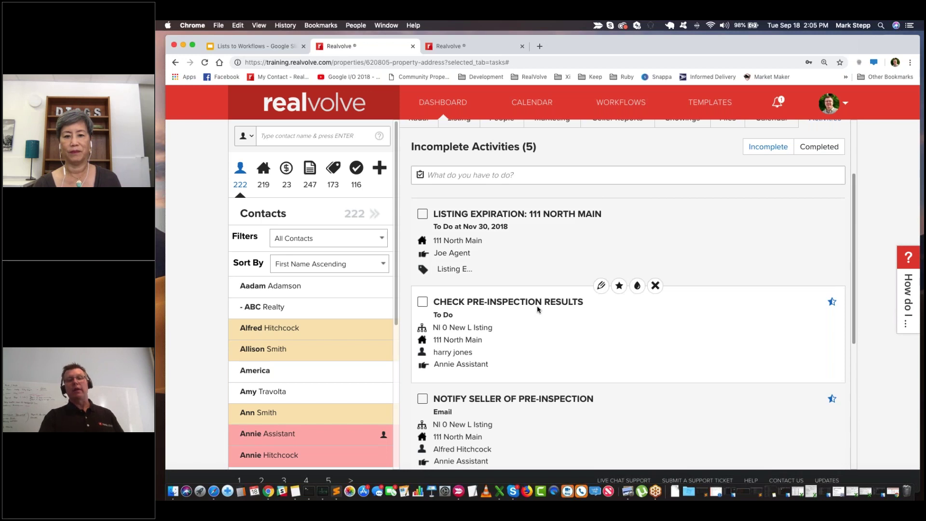
Look at the available actions of the Check Pre-Inspection Results activity without running any, and review the remaining incomplete activities
click(423, 303)
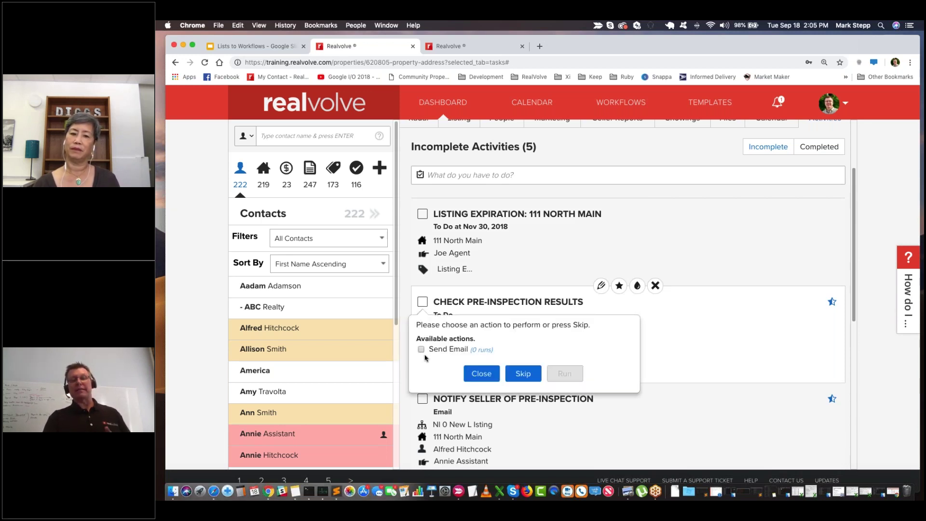
click(494, 374)
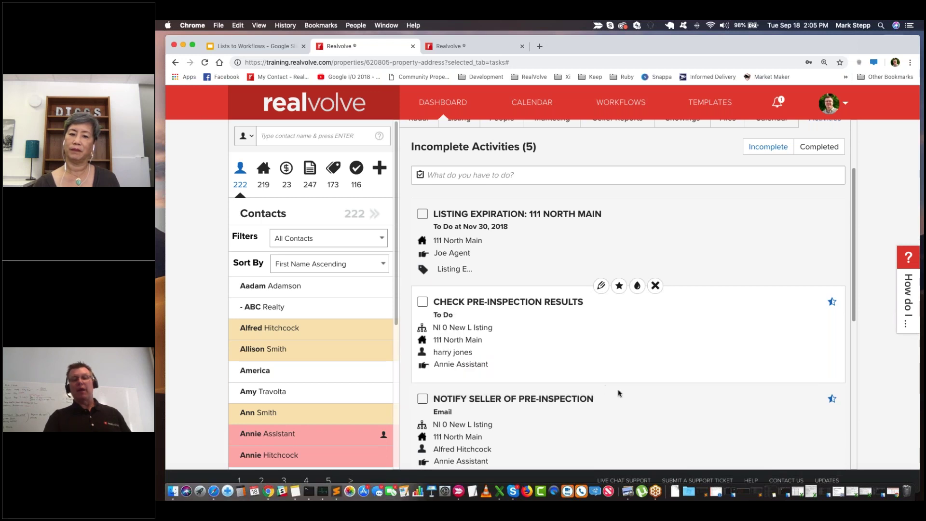
scroll(620, 383, down, 2)
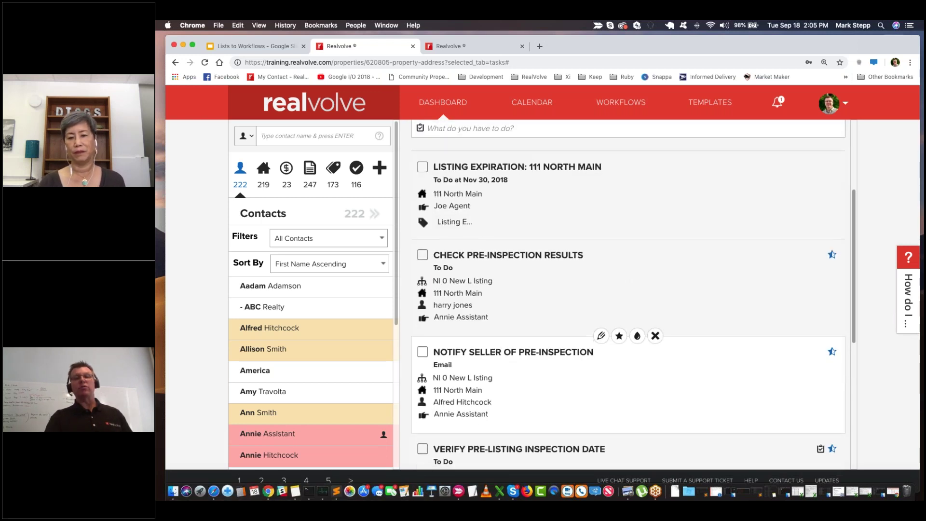
scroll(627, 337, up, 4)
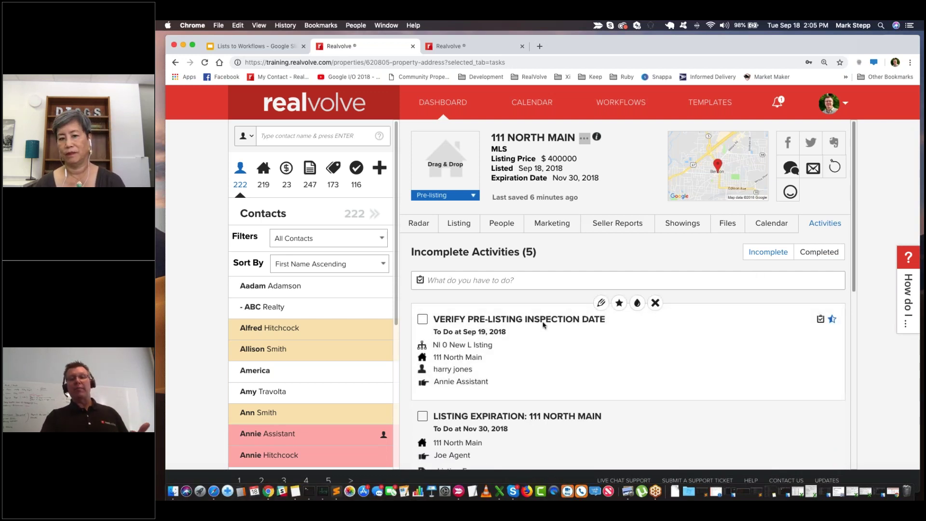
Complete Verify Pre-Listing Inspection Date by entering Sep 21, 2018 and 8:00am, resolving both checklist items and saving
click(423, 319)
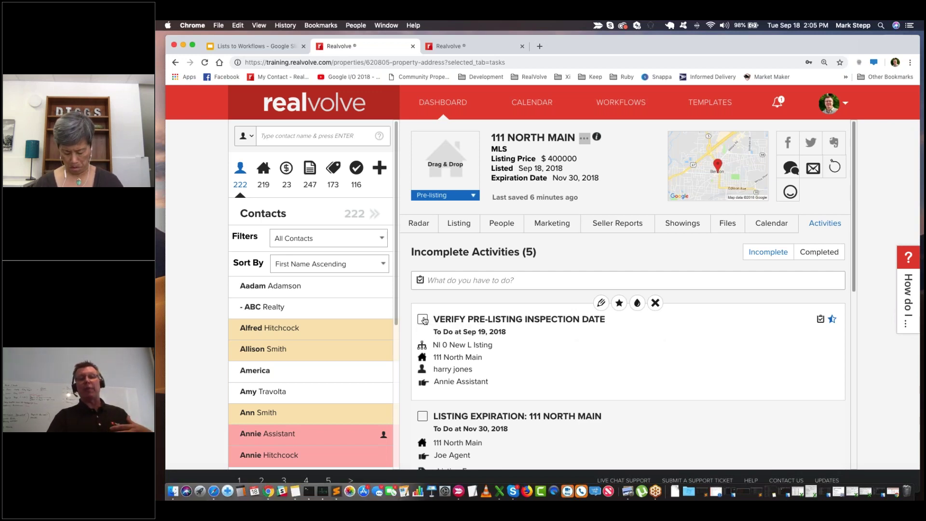
click(523, 376)
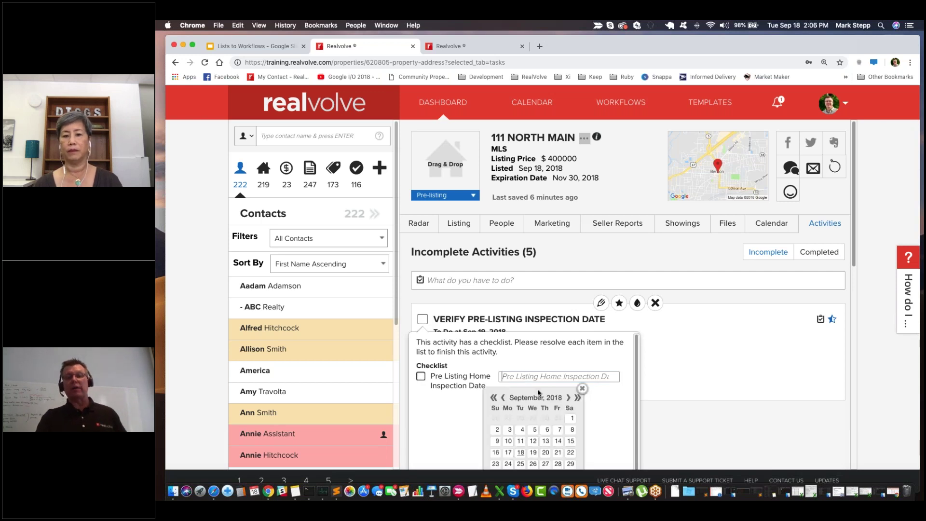
scroll(538, 391, down, 3)
click(556, 321)
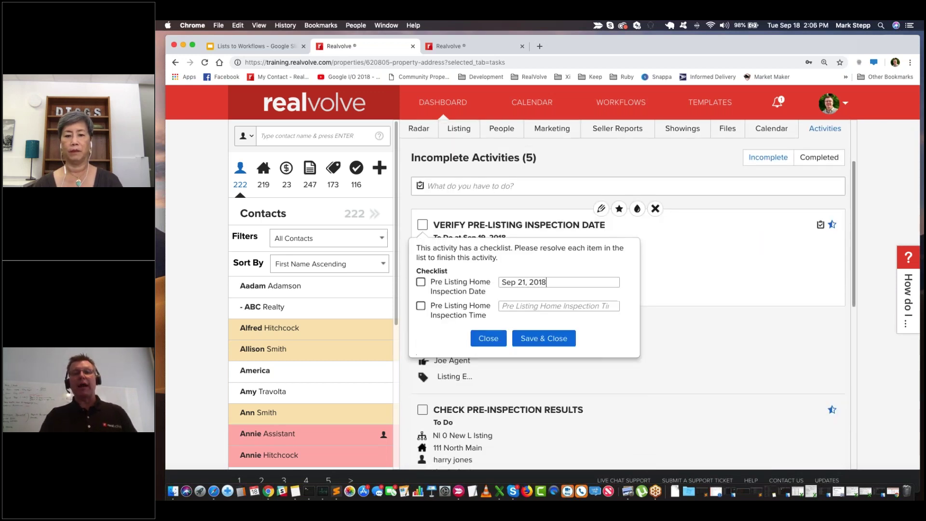
click(536, 305)
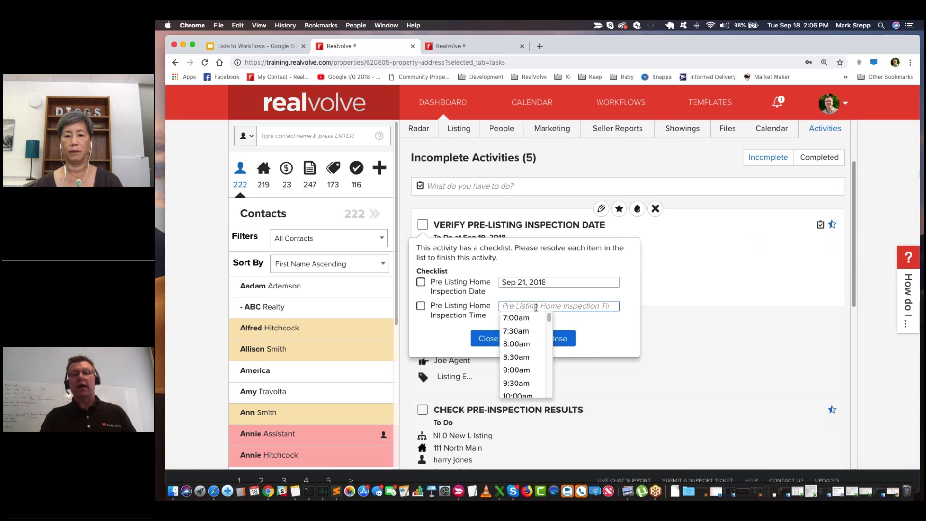
click(516, 343)
click(422, 305)
click(421, 283)
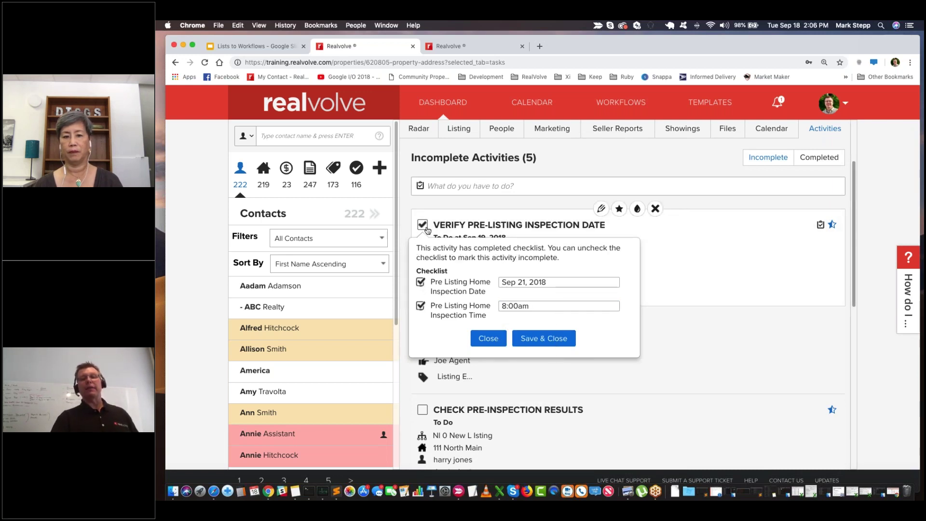
click(543, 341)
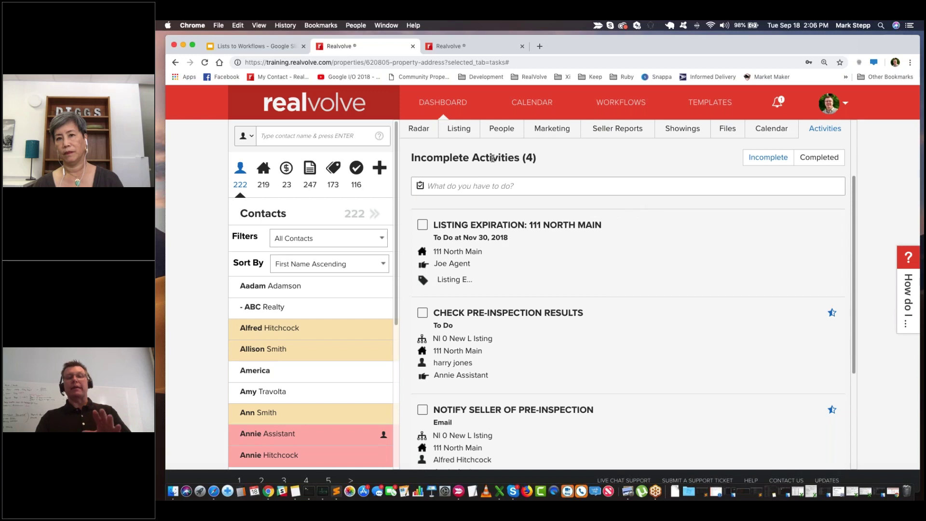
Check the pre-listing home inspection date and time among the important dates in the property's listing details
scroll(499, 193, up, 3)
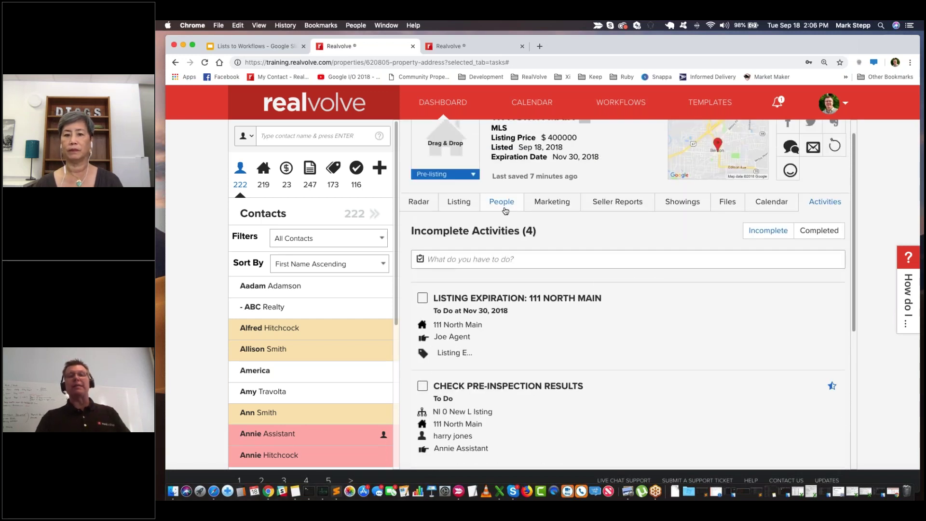
click(458, 204)
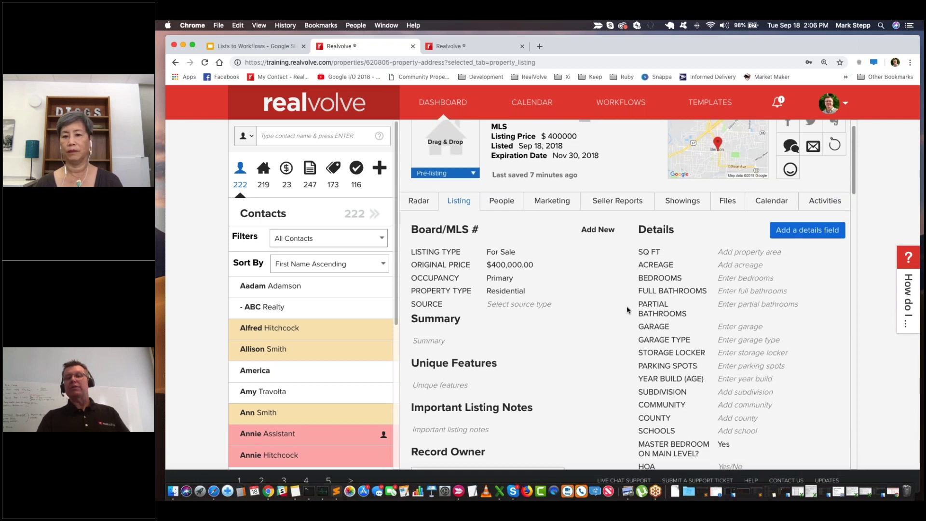
scroll(627, 309, down, 10)
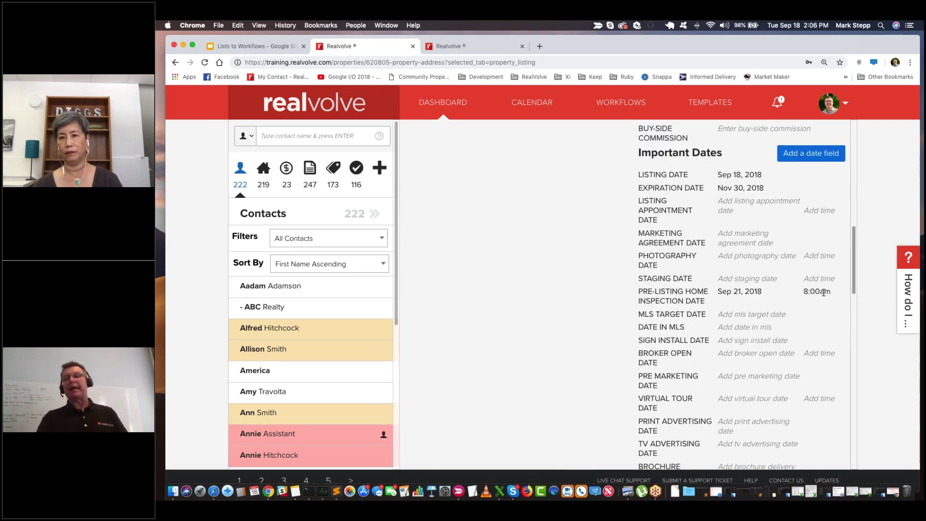